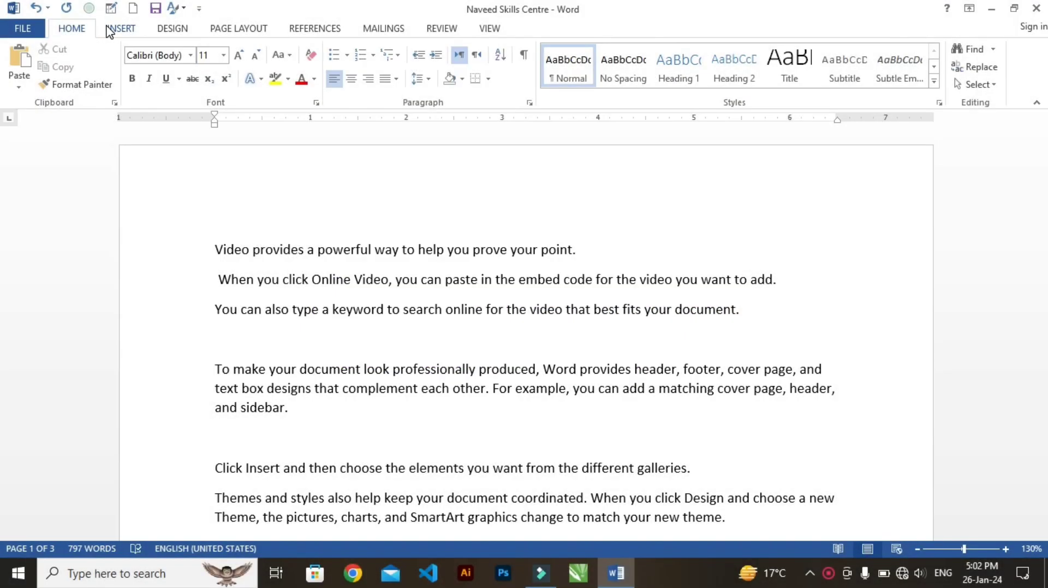
{"action": "left_click", "coordinate": [107, 31]}
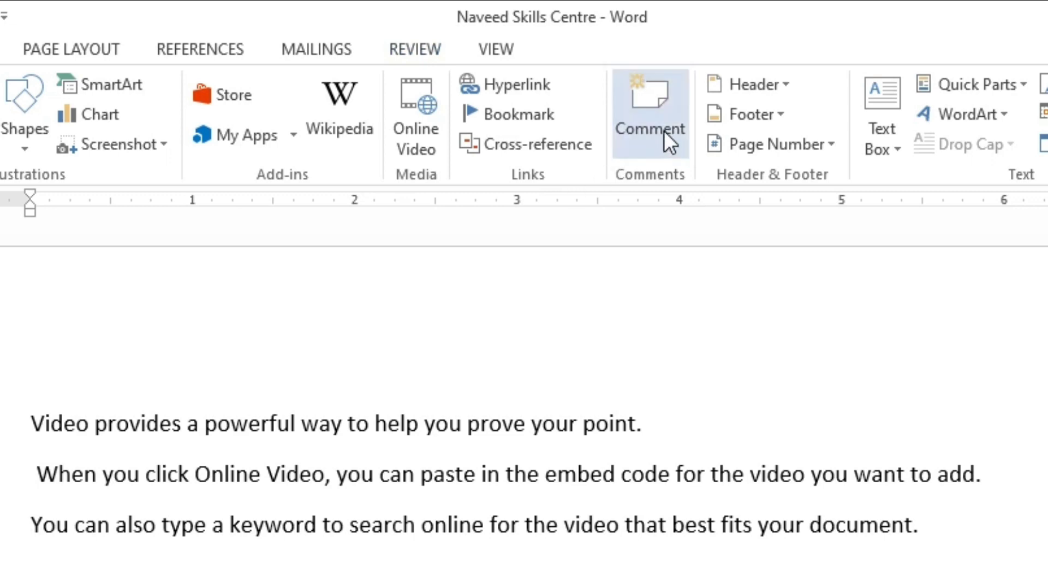
{"action": "left_click", "coordinate": [205, 55]}
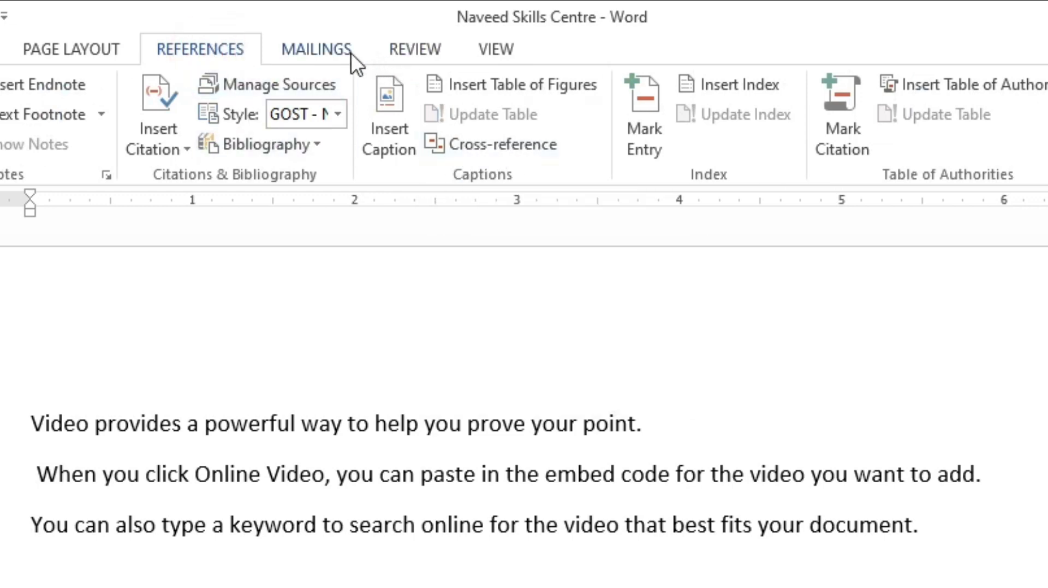
{"action": "left_click", "coordinate": [384, 46]}
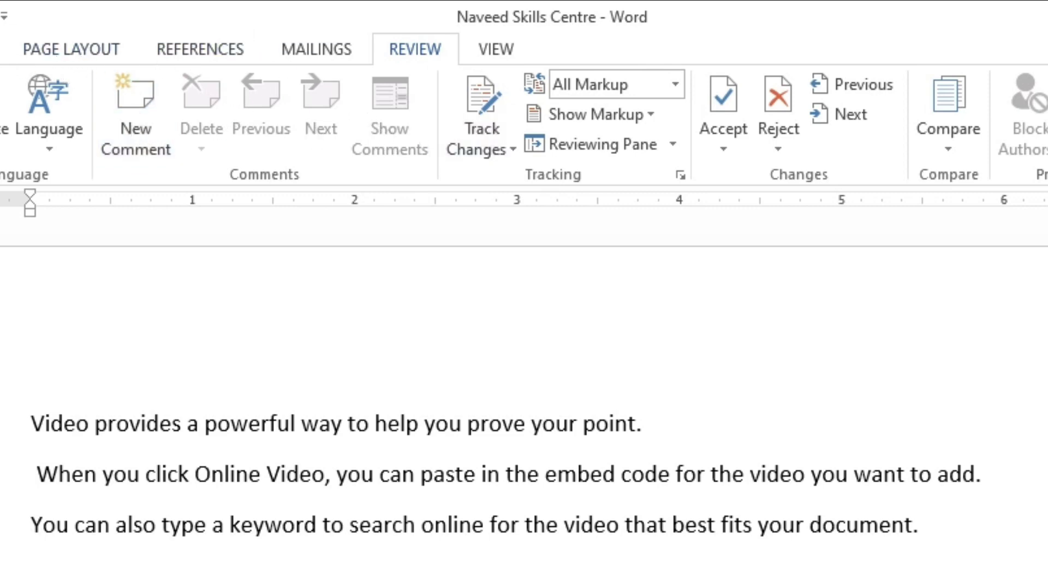
{"action": "left_click", "coordinate": [121, 28]}
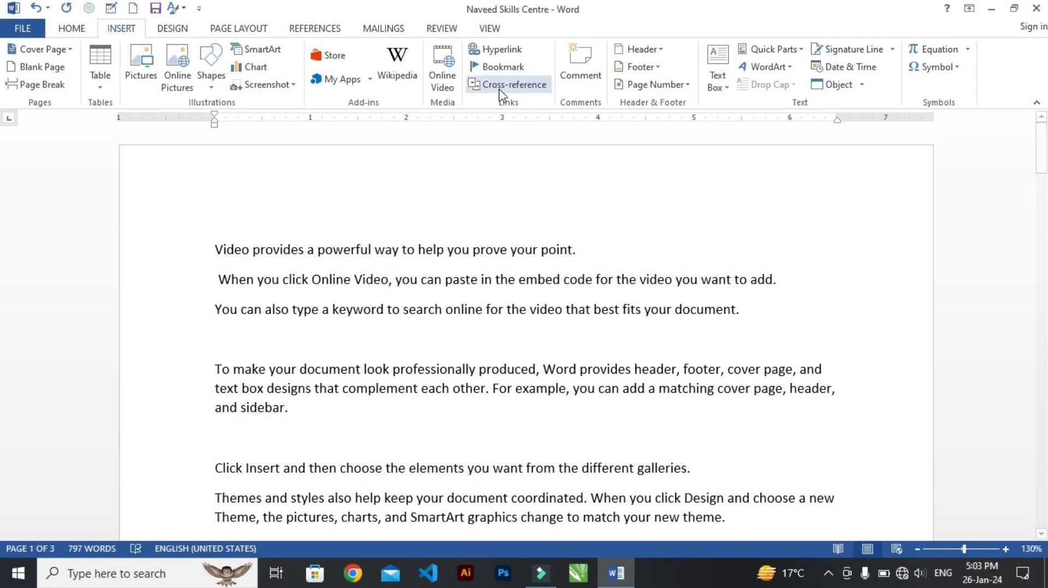
{"action": "scroll", "coordinate": [413, 237], "scroll_direction": "down", "scroll_amount": 2}
{"action": "scroll", "coordinate": [413, 236], "scroll_direction": "up", "scroll_amount": 2}
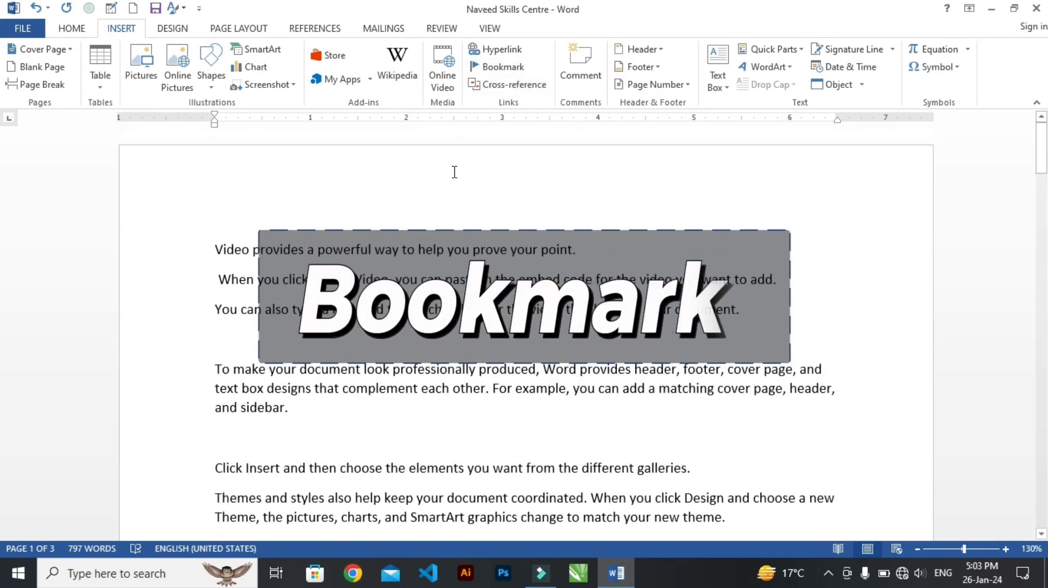
{"action": "scroll", "coordinate": [437, 237], "scroll_direction": "down", "scroll_amount": 3}
{"action": "scroll", "coordinate": [436, 237], "scroll_direction": "down", "scroll_amount": 10}
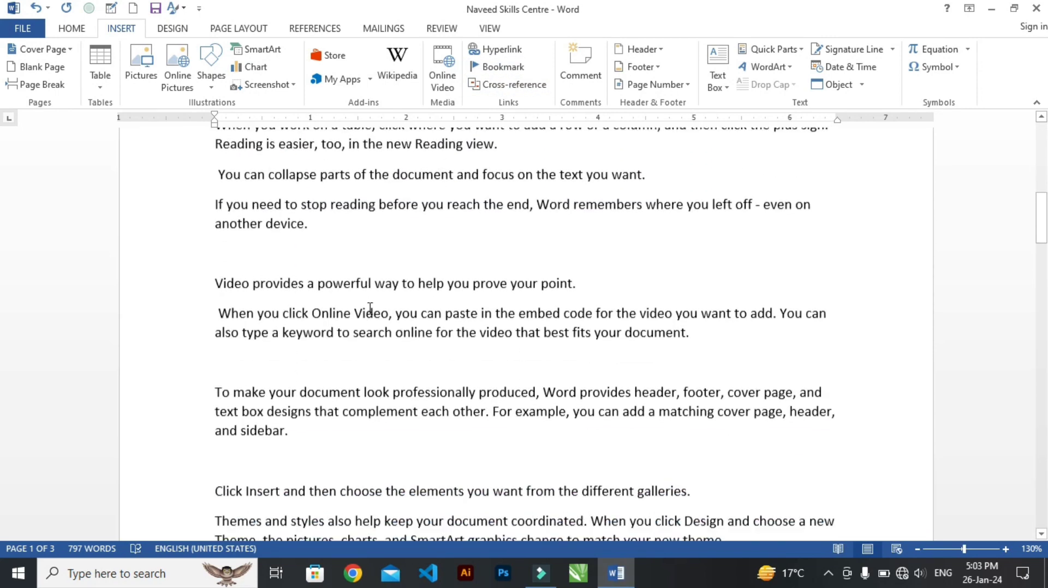
{"action": "scroll", "coordinate": [369, 311], "scroll_direction": "up", "scroll_amount": 2}
{"action": "left_click_drag", "start_coordinate": [216, 282], "coordinate": [267, 283]}
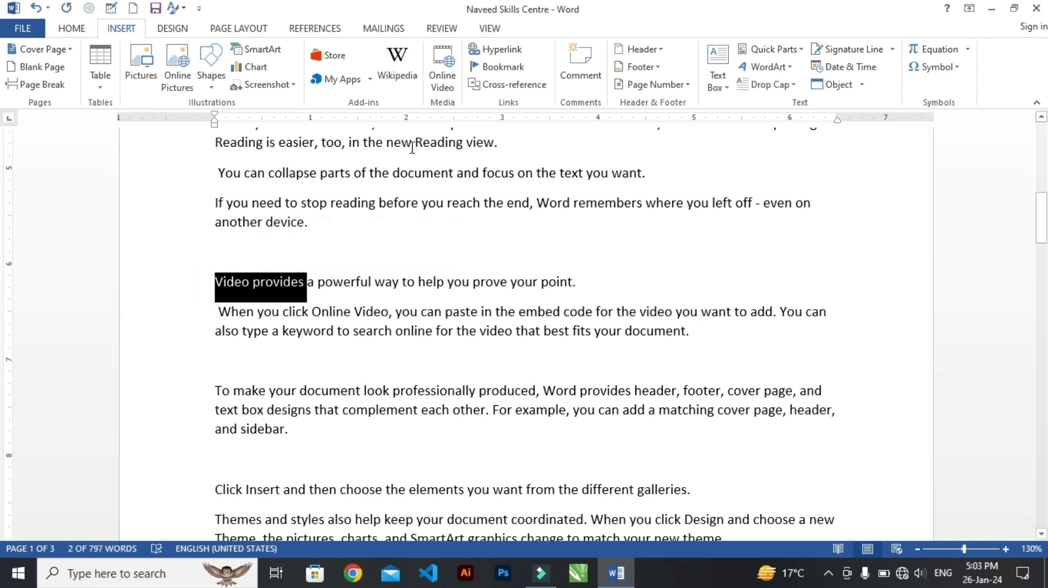
{"action": "left_click", "coordinate": [497, 68]}
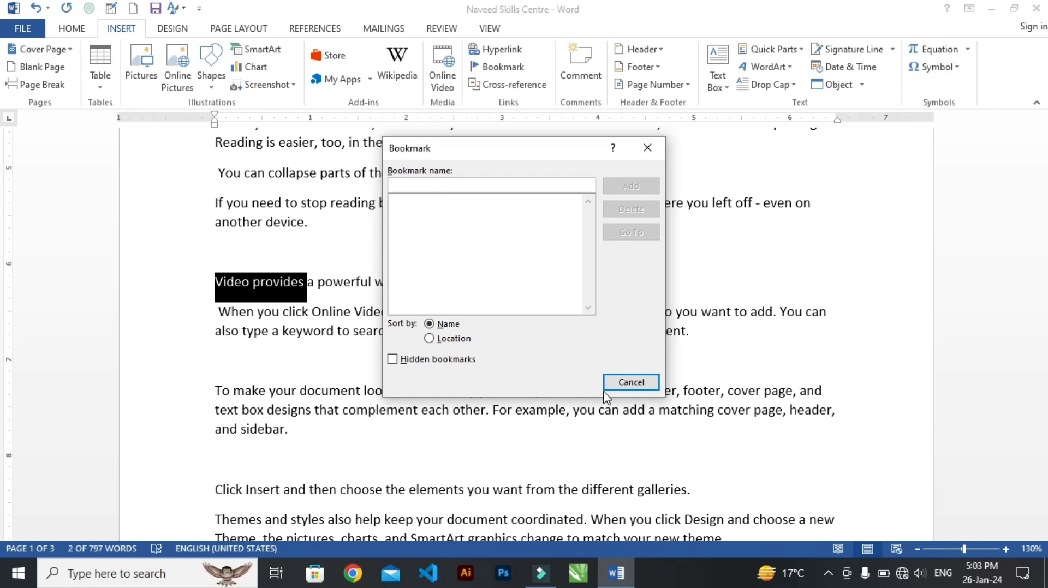
{"action": "left_click", "coordinate": [614, 384]}
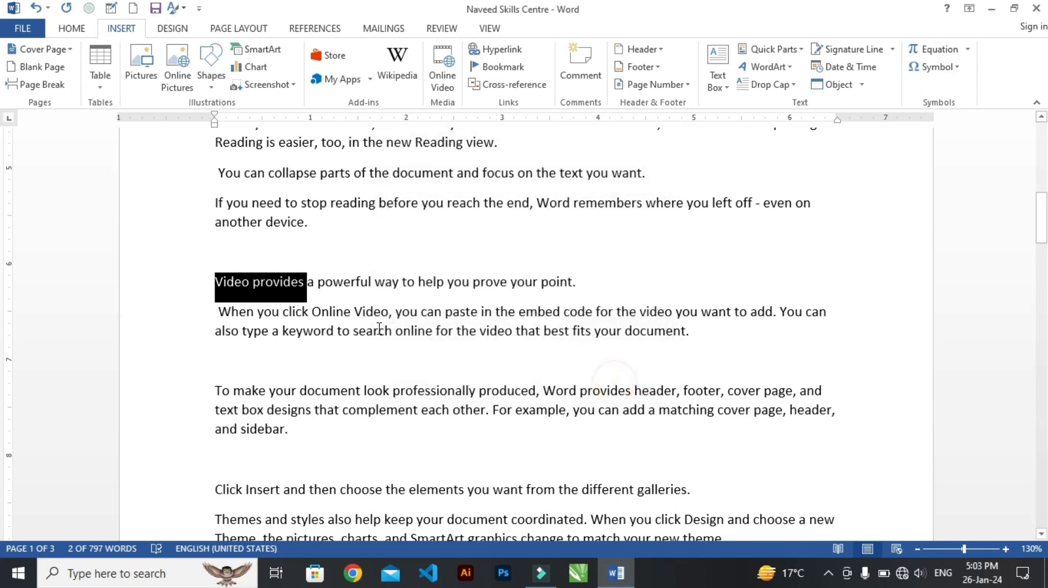
Add a bold "Topic" heading on the blank line above the second "Video provides a powerful way" paragraph on page 1
{"action": "left_click", "coordinate": [318, 264]}
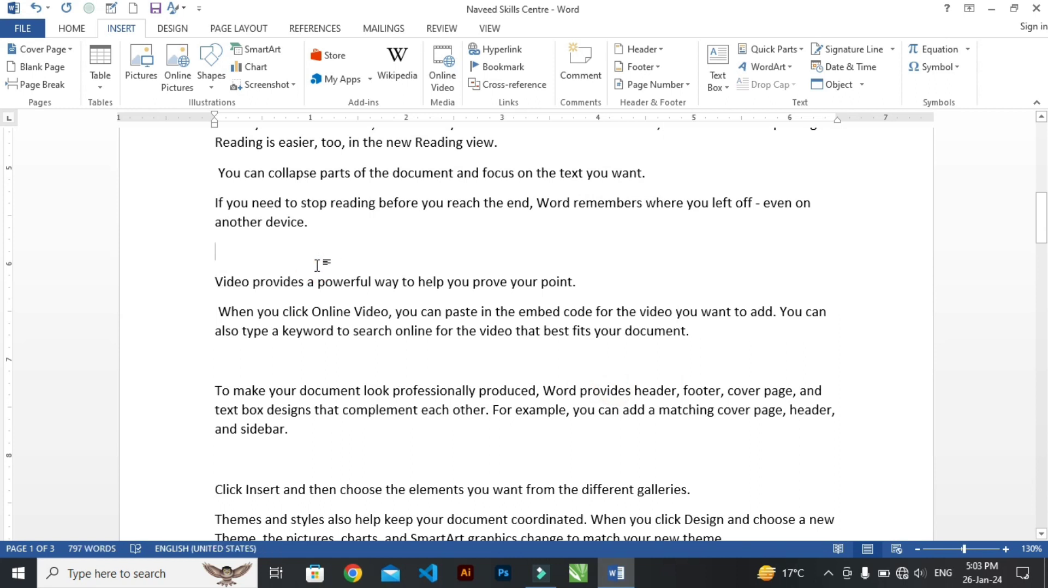
{"action": "type", "text": "Topic"}
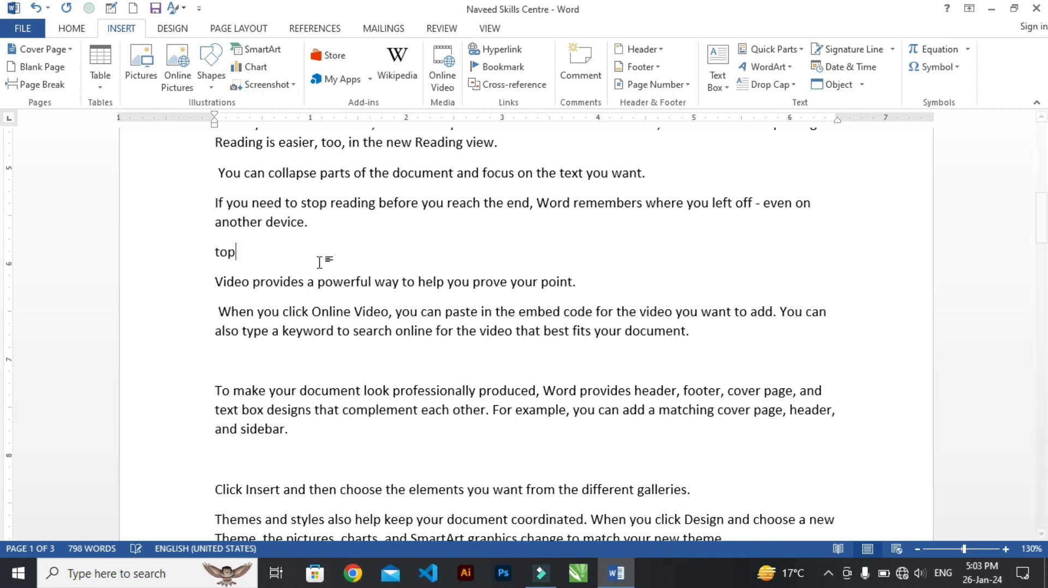
{"action": "double_click", "coordinate": [242, 252]}
{"action": "key", "text": "ctrl+c"}
Insert a bold "Topic 1" heading on a new line above the document's first paragraph
{"action": "scroll", "coordinate": [250, 253], "scroll_direction": "up", "scroll_amount": 8}
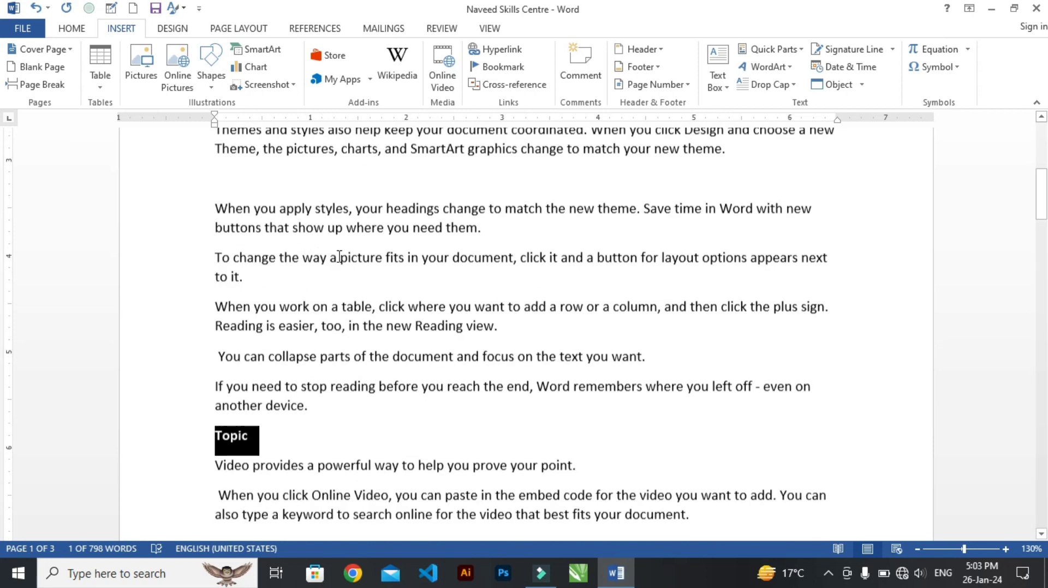
{"action": "scroll", "coordinate": [318, 262], "scroll_direction": "up", "scroll_amount": 5}
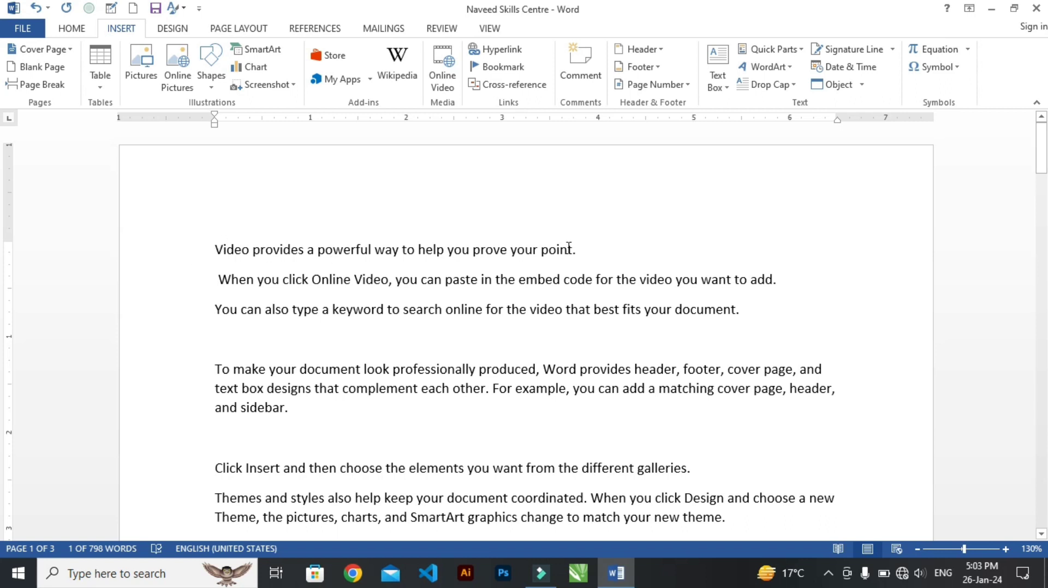
{"action": "left_click", "coordinate": [216, 249]}
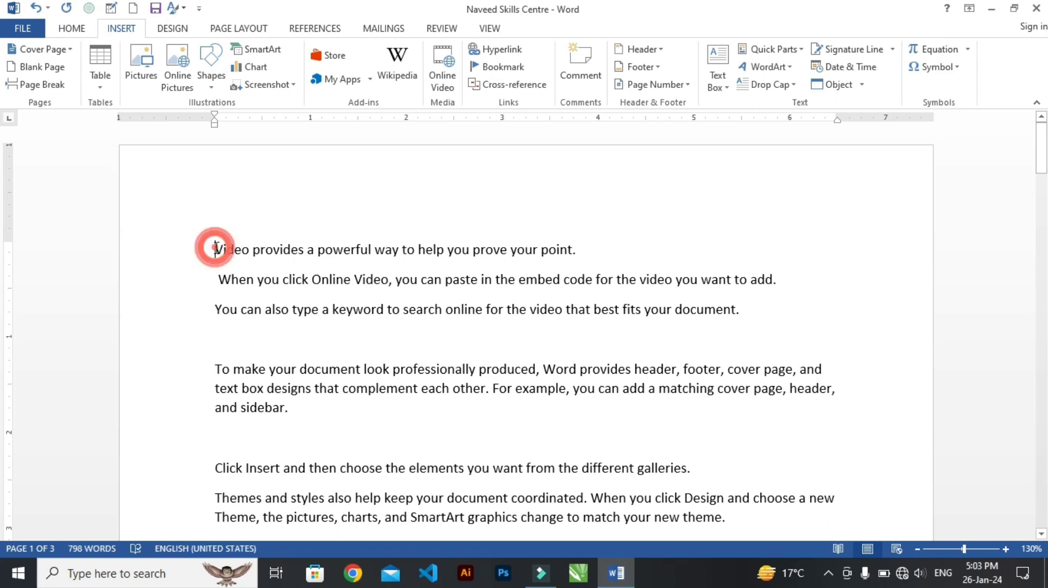
{"action": "scroll", "coordinate": [216, 249], "scroll_direction": "up", "scroll_amount": 1}
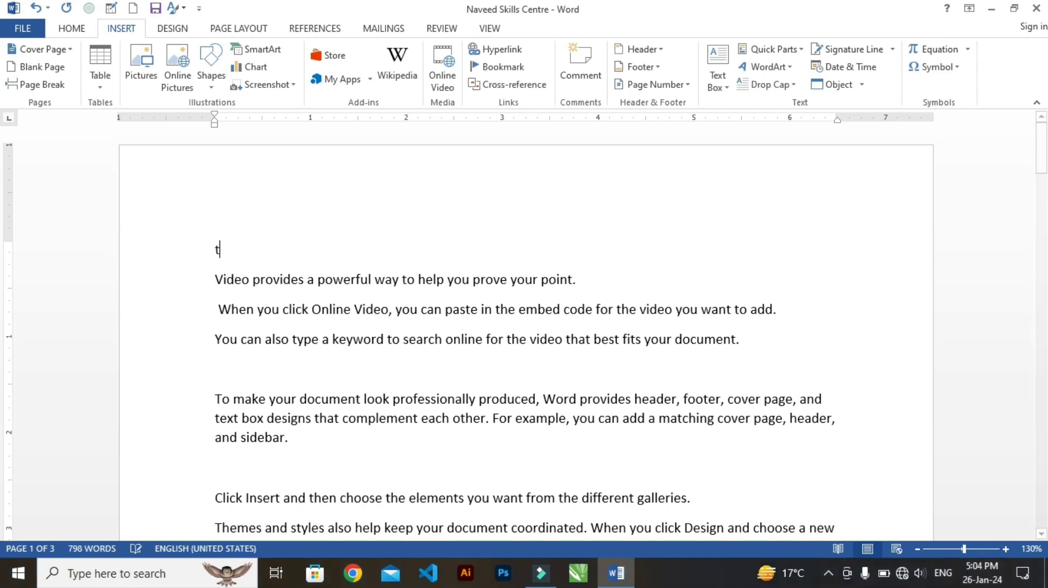
{"action": "type", "text": "Topic 1"}
{"action": "triple_click", "coordinate": [234, 250]}
Number the existing unnumbered "Topic" heading further down page 1 so it reads "Topic 2"
{"action": "scroll", "coordinate": [289, 309], "scroll_direction": "down", "scroll_amount": 5}
{"action": "scroll", "coordinate": [289, 309], "scroll_direction": "down", "scroll_amount": 3}
{"action": "left_click", "coordinate": [260, 289]}
{"action": "type", "text": "2"}
{"action": "triple_click", "coordinate": [262, 294]}
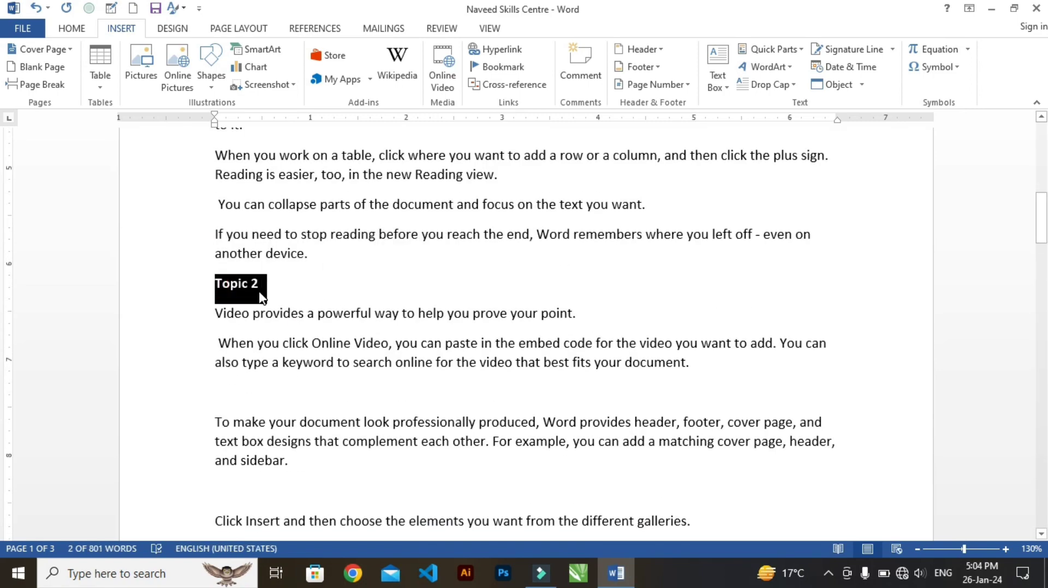
Insert a bold "Topic 3" heading above the "Themes and styles" paragraph at the start of page 2
{"action": "scroll", "coordinate": [266, 277], "scroll_direction": "down", "scroll_amount": 6}
{"action": "left_click", "coordinate": [216, 352]}
{"action": "key", "text": "Return"}
{"action": "type", "text": "Topic 2"}
{"action": "type", "text": "3"}
Insert the headings "Topic 4" above the "When you click Design" paragraph on page 2 and "Topic 5" above "You can also type a keyword" on page 3
{"action": "scroll", "coordinate": [277, 365], "scroll_direction": "down", "scroll_amount": 10}
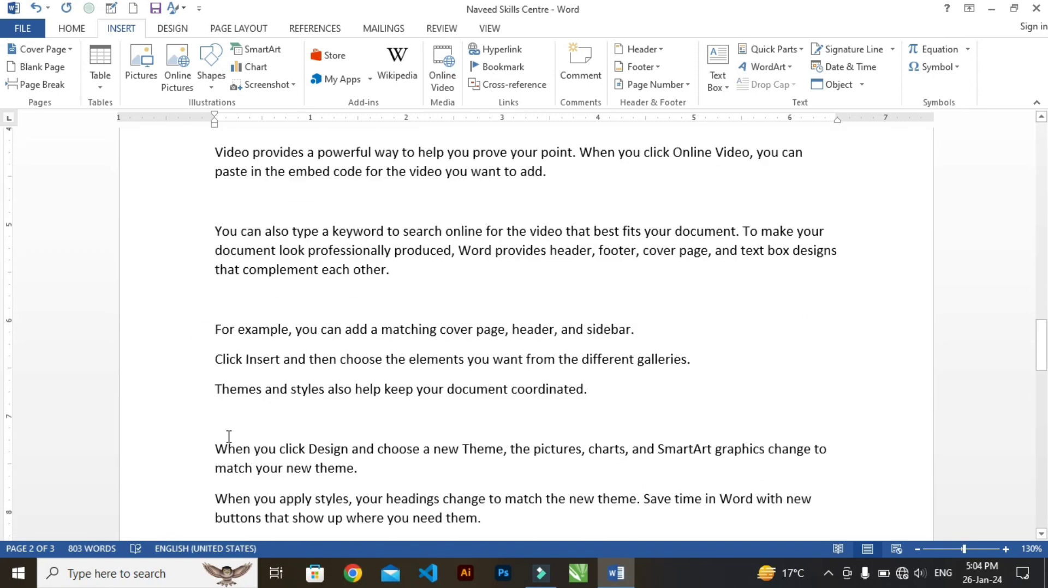
{"action": "left_click", "coordinate": [229, 435]}
{"action": "key", "text": "ctrl+v"}
{"action": "scroll", "coordinate": [285, 421], "scroll_direction": "down", "scroll_amount": 10}
{"action": "left_click", "coordinate": [230, 268]}
{"action": "key", "text": "ctrl+v"}
{"action": "type", "text": "5"}
Bookmark the "Topic 1" heading at the start of the document with the name Topic1
{"action": "scroll", "coordinate": [281, 285], "scroll_direction": "up", "scroll_amount": 6}
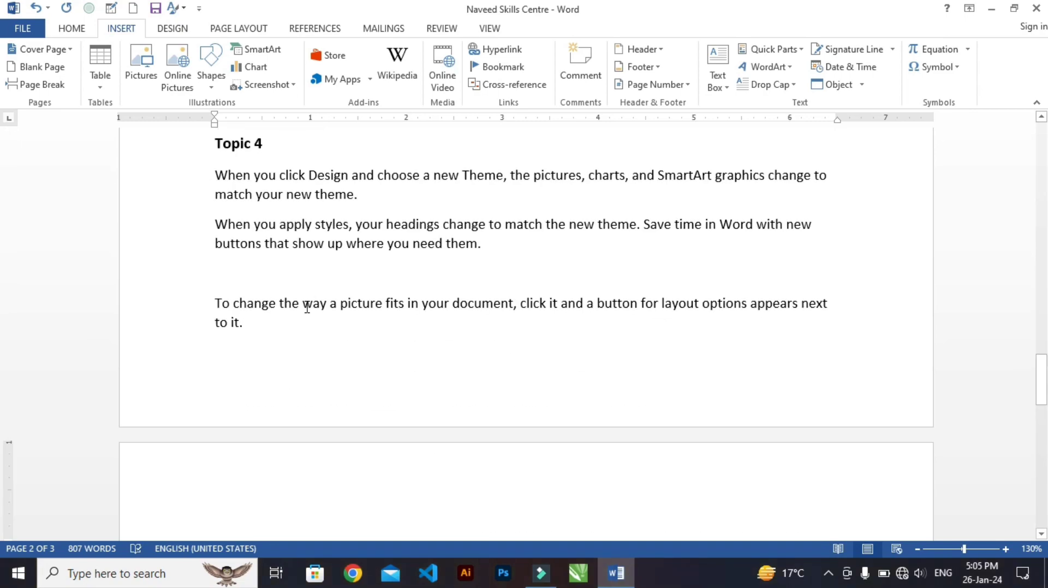
{"action": "scroll", "coordinate": [307, 307], "scroll_direction": "up", "scroll_amount": 15}
{"action": "scroll", "coordinate": [307, 307], "scroll_direction": "down", "scroll_amount": 8}
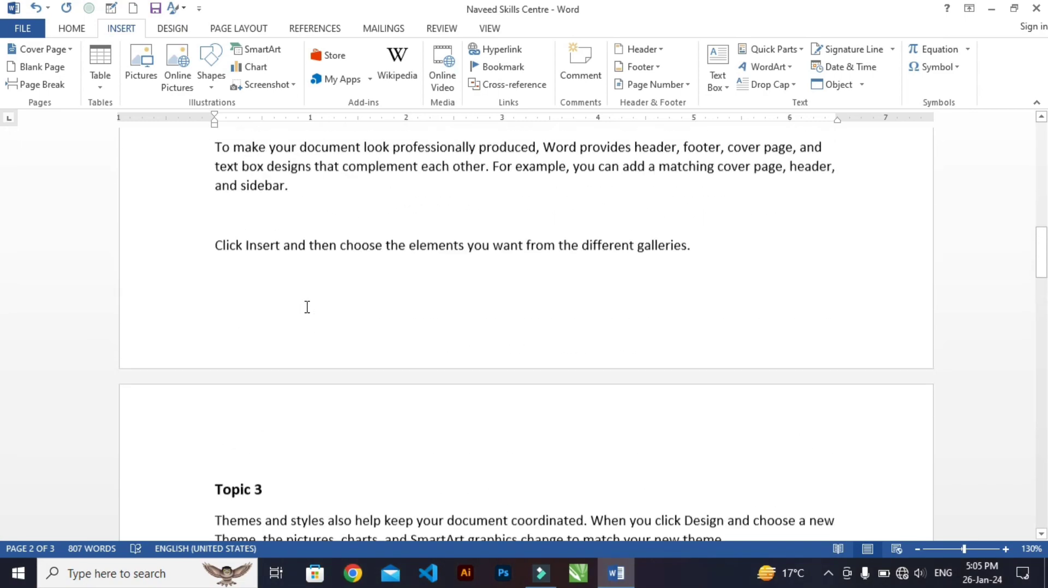
{"action": "scroll", "coordinate": [307, 308], "scroll_direction": "up", "scroll_amount": 3}
{"action": "scroll", "coordinate": [307, 307], "scroll_direction": "up", "scroll_amount": 10}
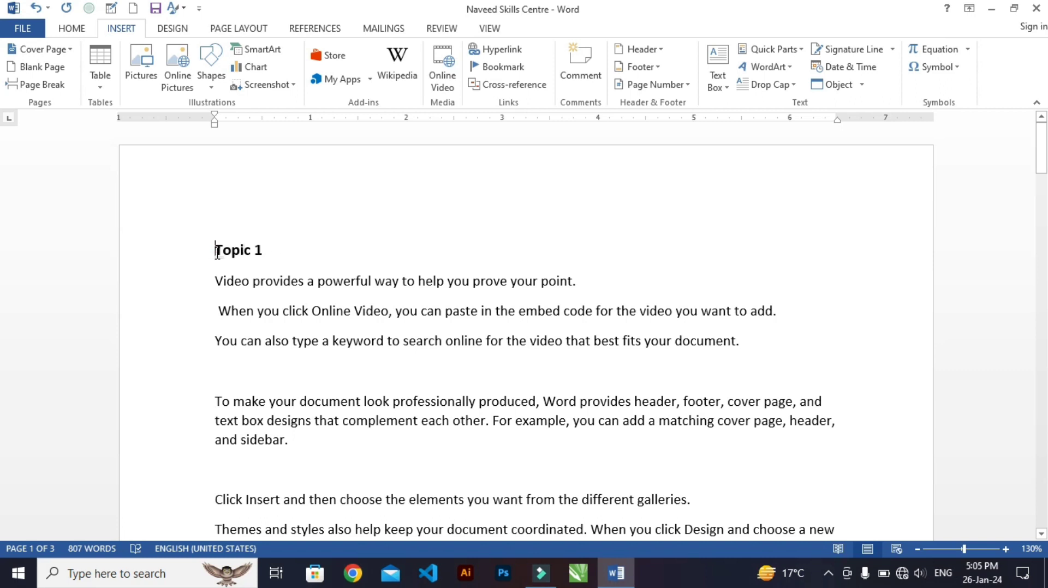
{"action": "left_click_drag", "start_coordinate": [217, 253], "coordinate": [269, 253]}
{"action": "left_click", "coordinate": [491, 72]}
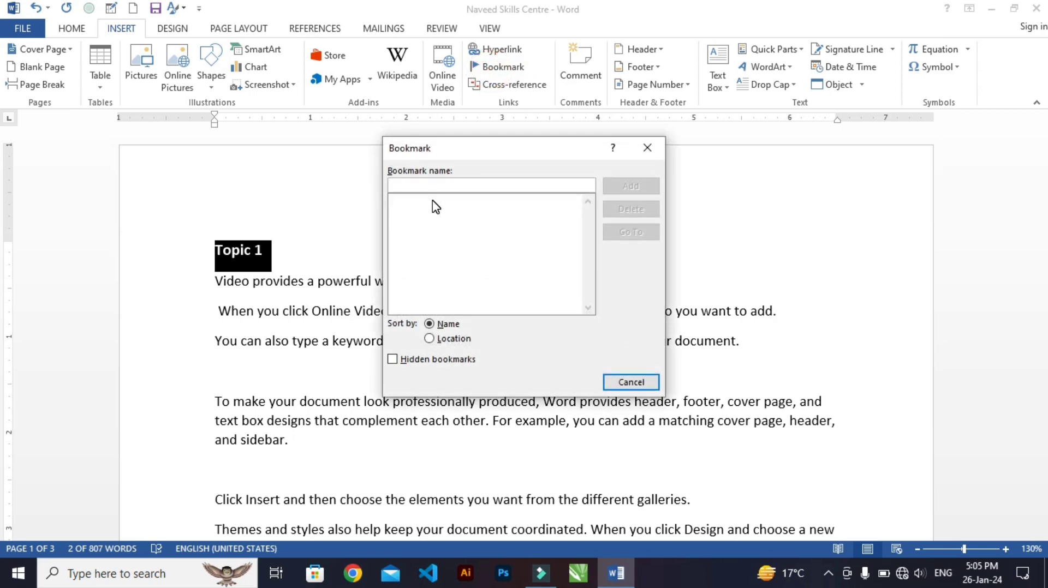
{"action": "type", "text": "t"}
{"action": "key", "text": "BackSpace"}
{"action": "type", "text": "Topic1"}
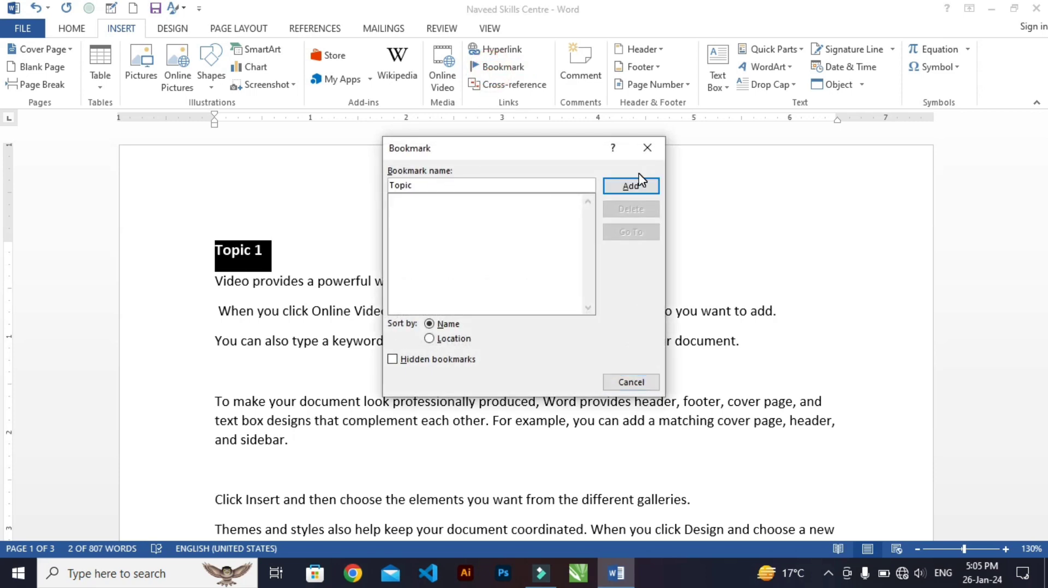
{"action": "left_click", "coordinate": [640, 182]}
Bookmark the "Topic 2" heading on page 1 with the name Topic2
{"action": "scroll", "coordinate": [294, 375], "scroll_direction": "down", "scroll_amount": 8}
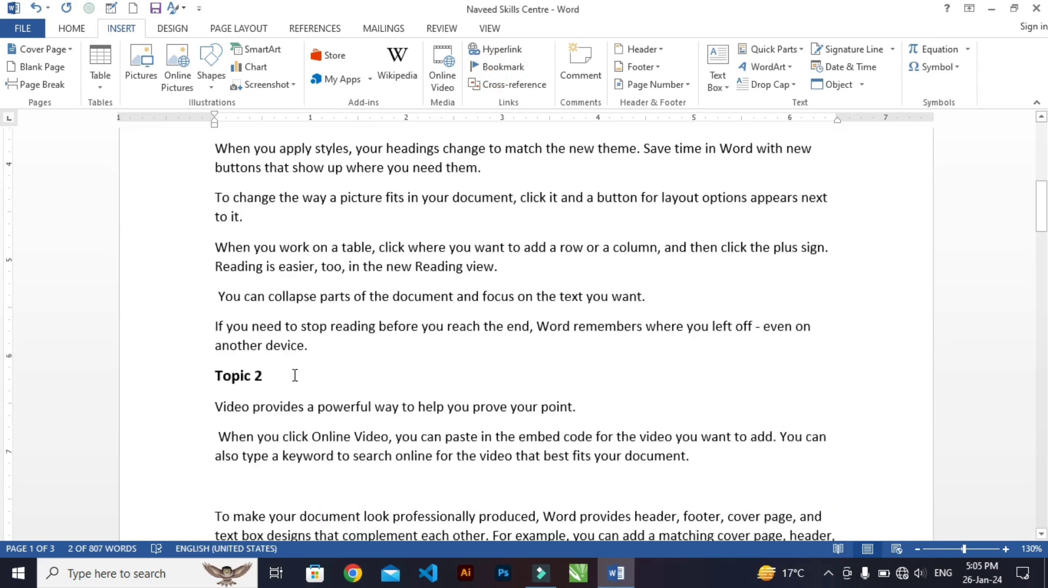
{"action": "left_click_drag", "start_coordinate": [215, 380], "coordinate": [273, 377]}
{"action": "left_click", "coordinate": [502, 68]}
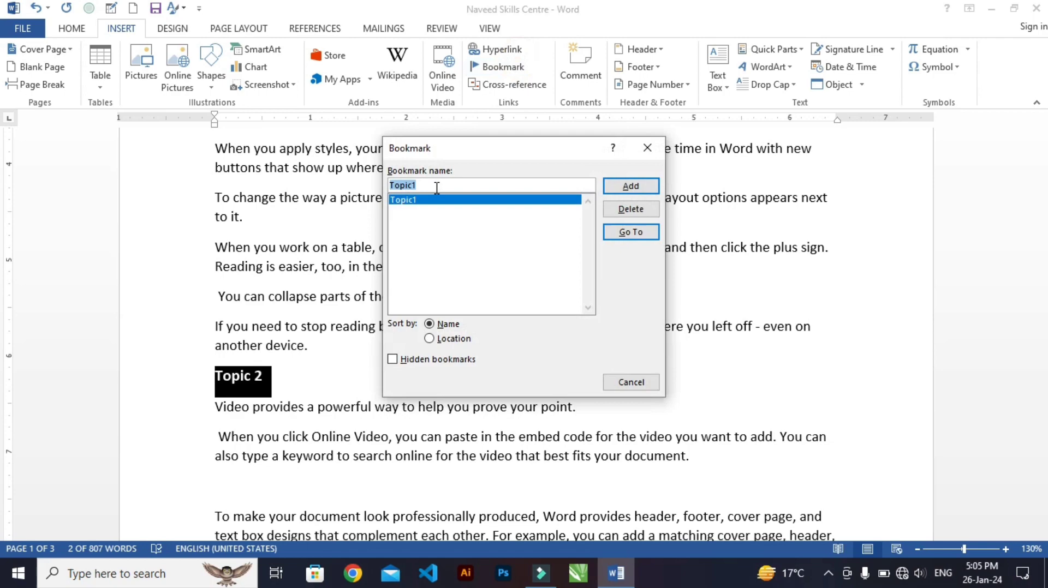
{"action": "type", "text": "Topic2"}
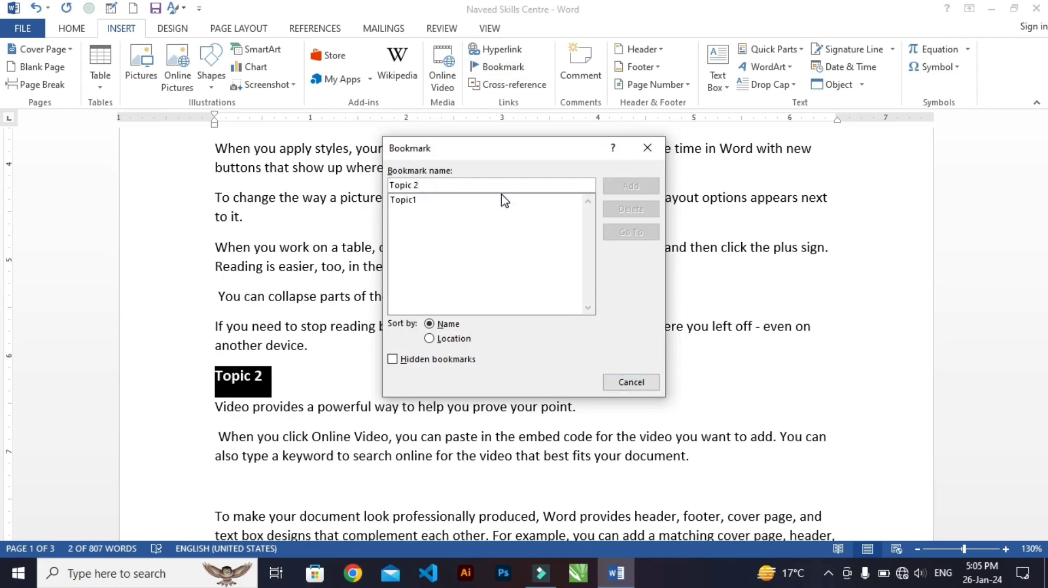
{"action": "key", "text": "Return"}
Bookmark the "Topic 3" heading at the start of page 2 with the name Topic3
{"action": "scroll", "coordinate": [517, 367], "scroll_direction": "down", "scroll_amount": 8}
{"action": "left_click_drag", "start_coordinate": [212, 353], "coordinate": [273, 354]}
{"action": "left_click", "coordinate": [502, 67]}
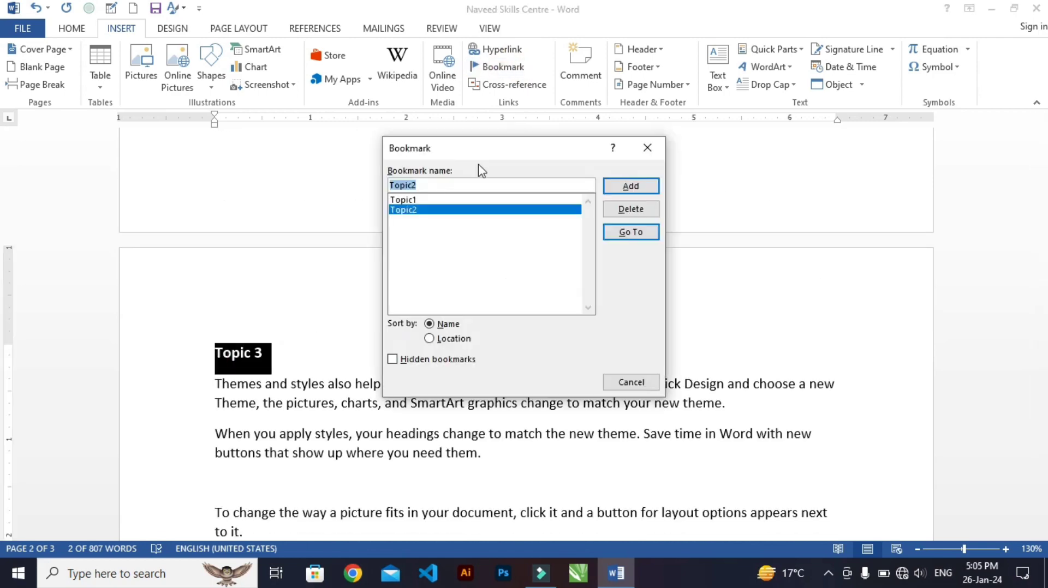
{"action": "type", "text": "Topic3"}
{"action": "key", "text": "Return"}
Bookmark the "Topic 4" heading near the end of page 2 with the name Topic4
{"action": "scroll", "coordinate": [313, 439], "scroll_direction": "down", "scroll_amount": 14}
{"action": "scroll", "coordinate": [313, 439], "scroll_direction": "up", "scroll_amount": 3}
{"action": "left_click", "coordinate": [211, 280]}
{"action": "left_click", "coordinate": [502, 67]}
{"action": "key", "text": "BackSpace"}
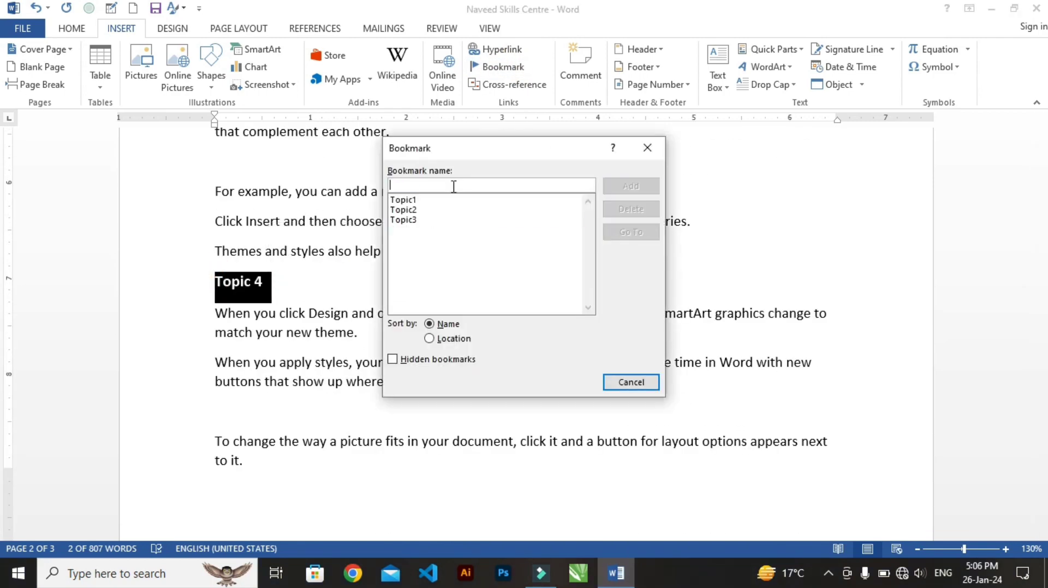
{"action": "type", "text": "Topic4"}
{"action": "key", "text": "Return"}
Bookmark the "Topic 5" heading on page 3 with the name Topic5
{"action": "scroll", "coordinate": [180, 466], "scroll_direction": "down", "scroll_amount": 9}
{"action": "left_click", "coordinate": [211, 343]}
{"action": "left_click", "coordinate": [502, 67]}
{"action": "type", "text": "Topic5"}
{"action": "key", "text": "Return"}
Go to the Topic5 bookmark from the start of the document and close the bookmark list
{"action": "scroll", "coordinate": [405, 379], "scroll_direction": "down", "scroll_amount": 5}
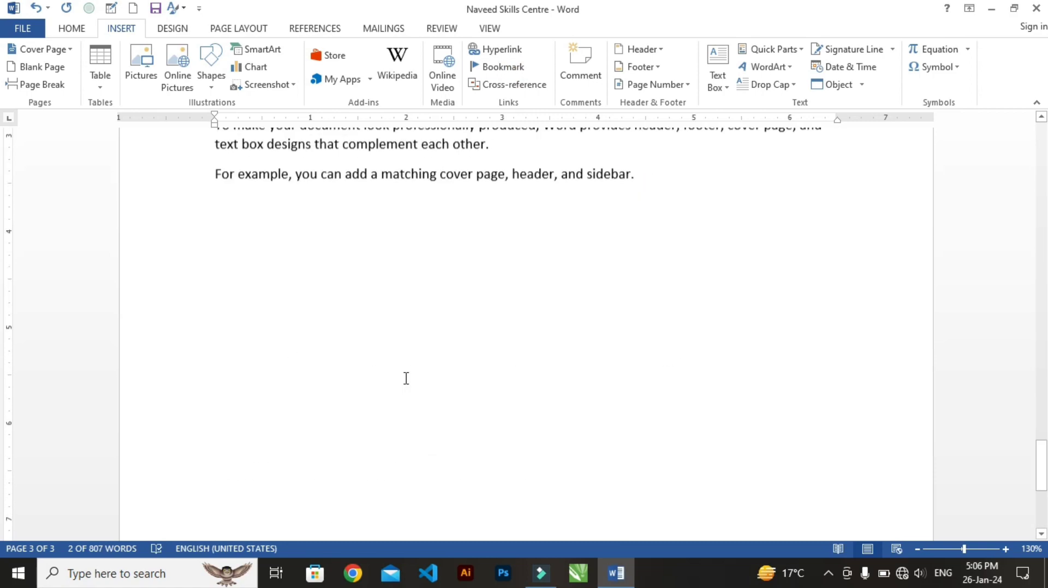
{"action": "scroll", "coordinate": [440, 300], "scroll_direction": "up", "scroll_amount": 20}
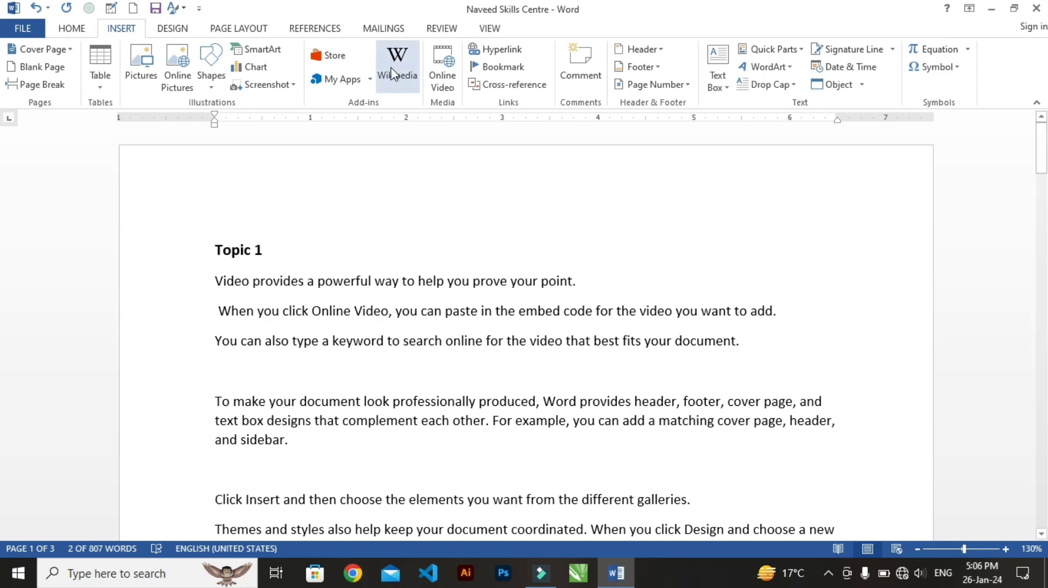
{"action": "left_click", "coordinate": [502, 67]}
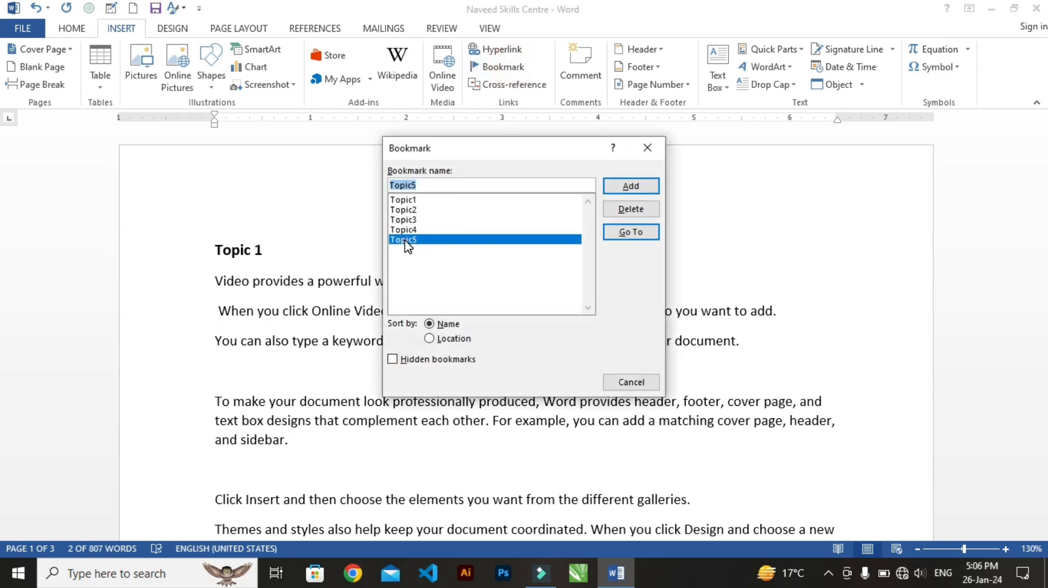
{"action": "left_click", "coordinate": [639, 233]}
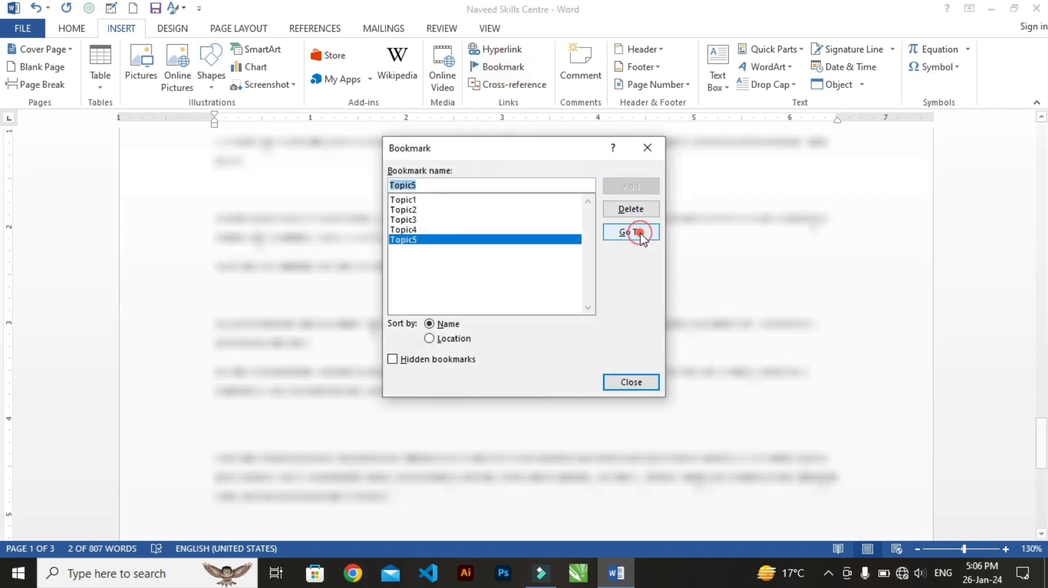
{"action": "left_click", "coordinate": [630, 383]}
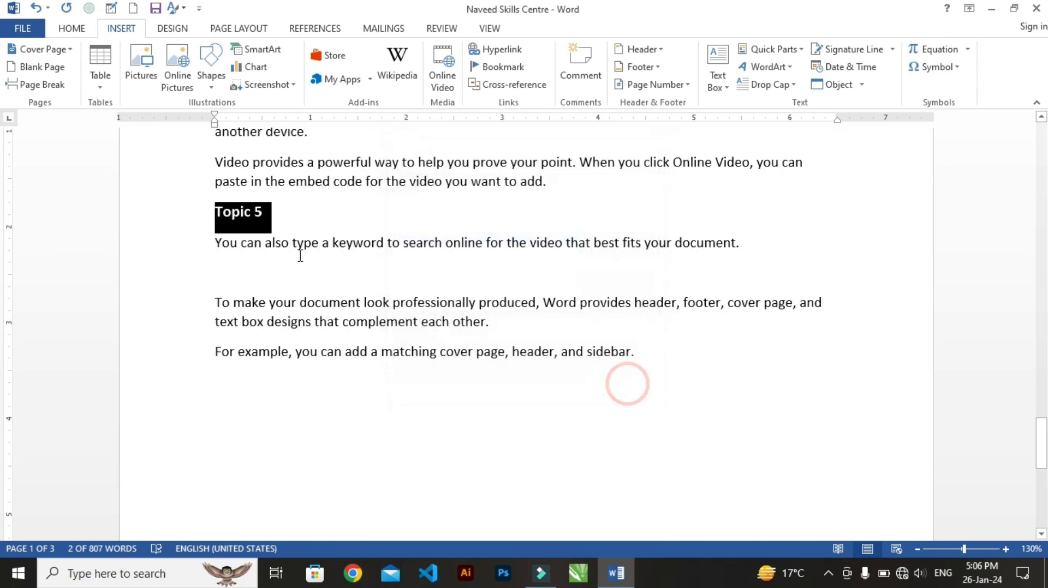
Go to the Topic3 bookmark and close the bookmark list
{"action": "left_click", "coordinate": [497, 67]}
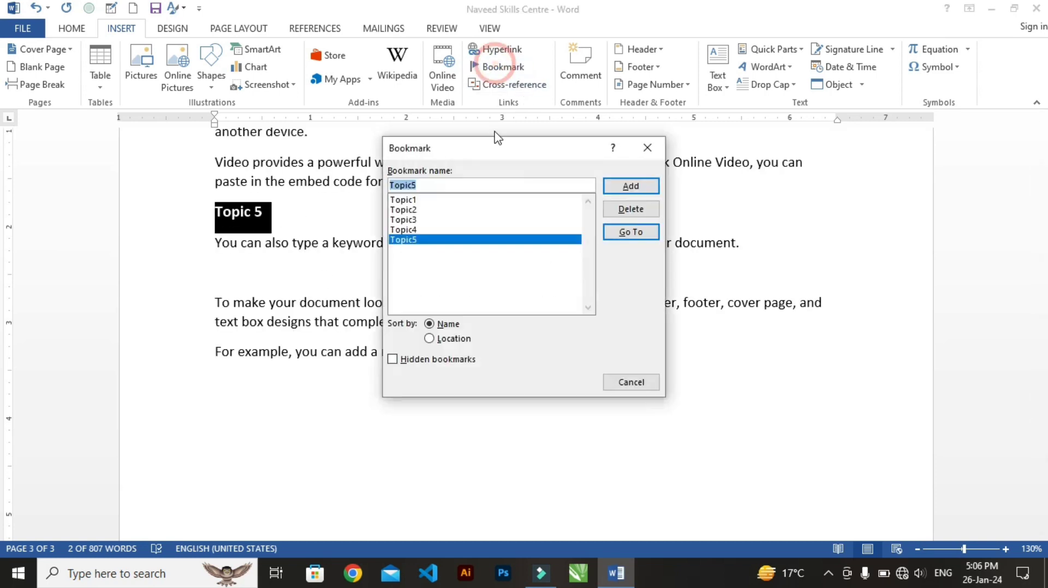
{"action": "left_click", "coordinate": [404, 219]}
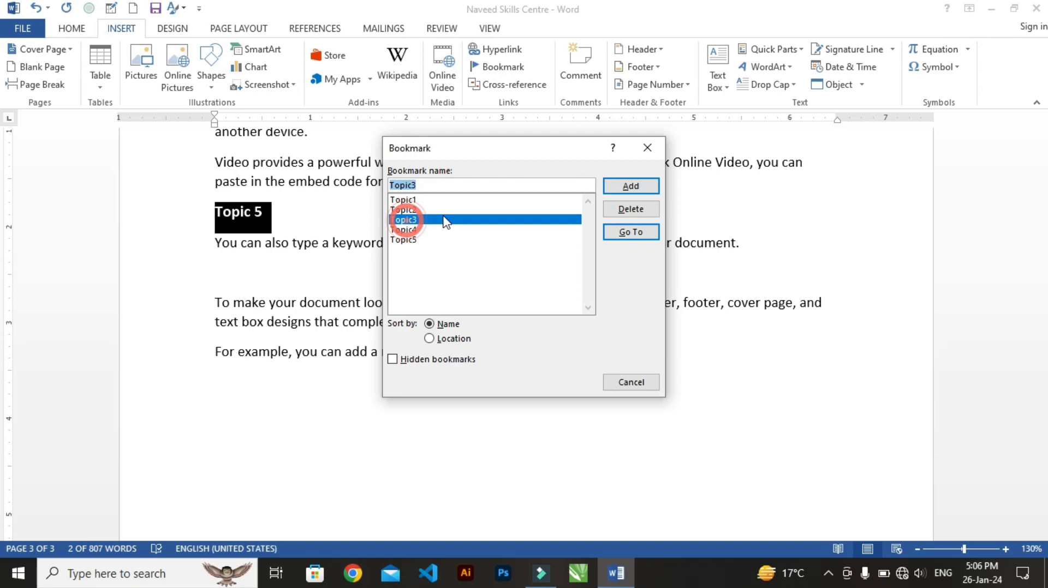
{"action": "left_click", "coordinate": [638, 231]}
{"action": "left_click", "coordinate": [631, 382]}
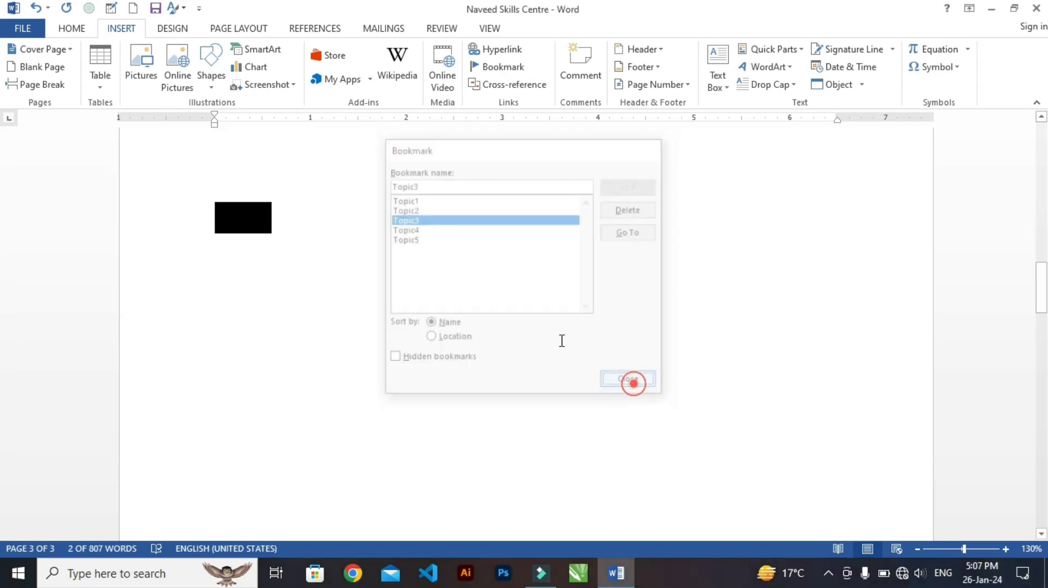
{"action": "scroll", "coordinate": [483, 220], "scroll_direction": "up", "scroll_amount": 10}
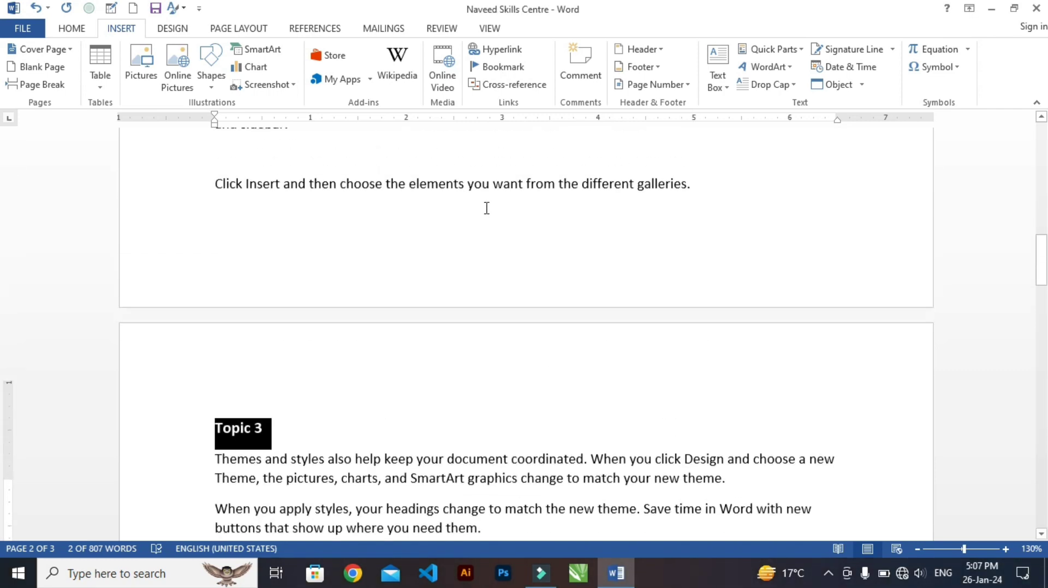
{"action": "scroll", "coordinate": [488, 199], "scroll_direction": "up", "scroll_amount": 4}
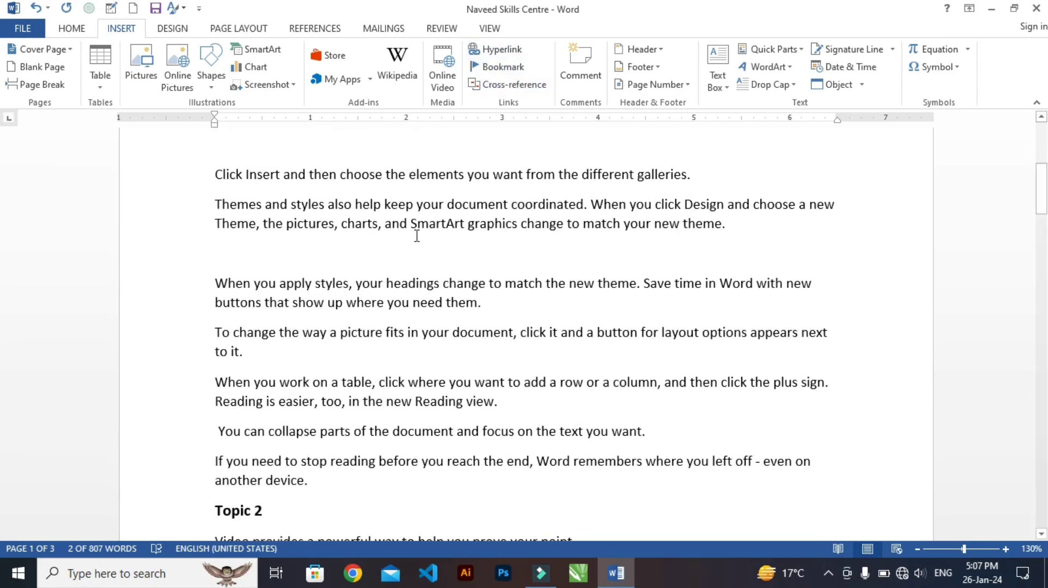
Add an empty line after the second paragraph under the "Topic 3" heading
{"action": "scroll", "coordinate": [416, 234], "scroll_direction": "up", "scroll_amount": 4}
{"action": "scroll", "coordinate": [467, 197], "scroll_direction": "down", "scroll_amount": 6}
{"action": "scroll", "coordinate": [467, 198], "scroll_direction": "down", "scroll_amount": 10}
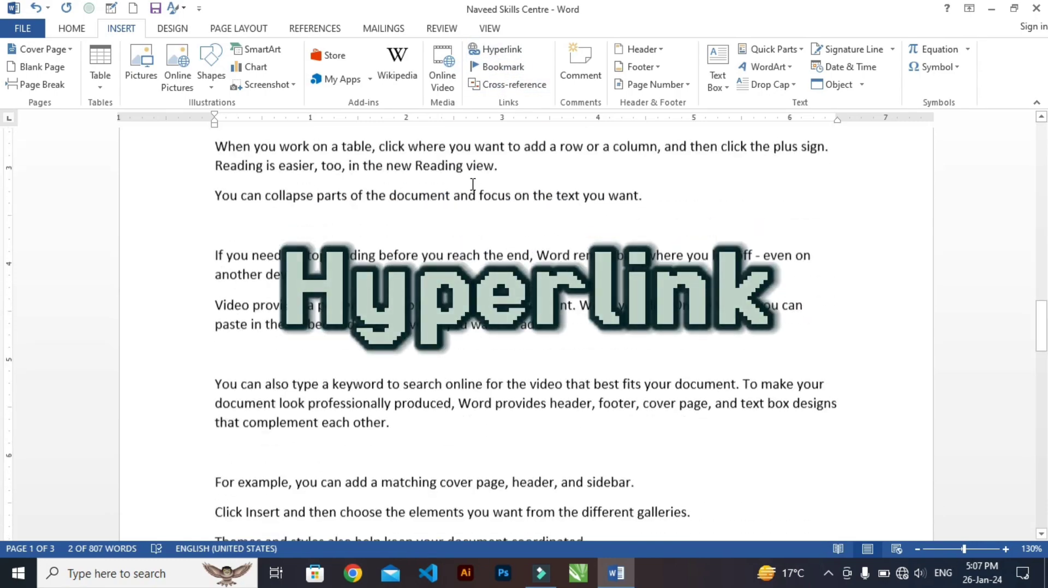
{"action": "scroll", "coordinate": [472, 186], "scroll_direction": "up", "scroll_amount": 14}
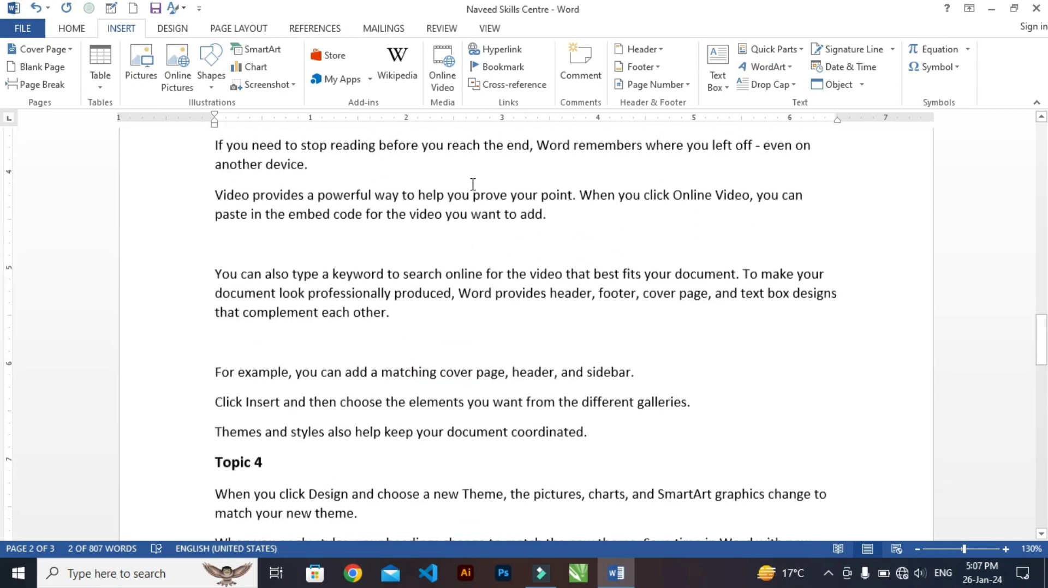
{"action": "scroll", "coordinate": [472, 185], "scroll_direction": "up", "scroll_amount": 1}
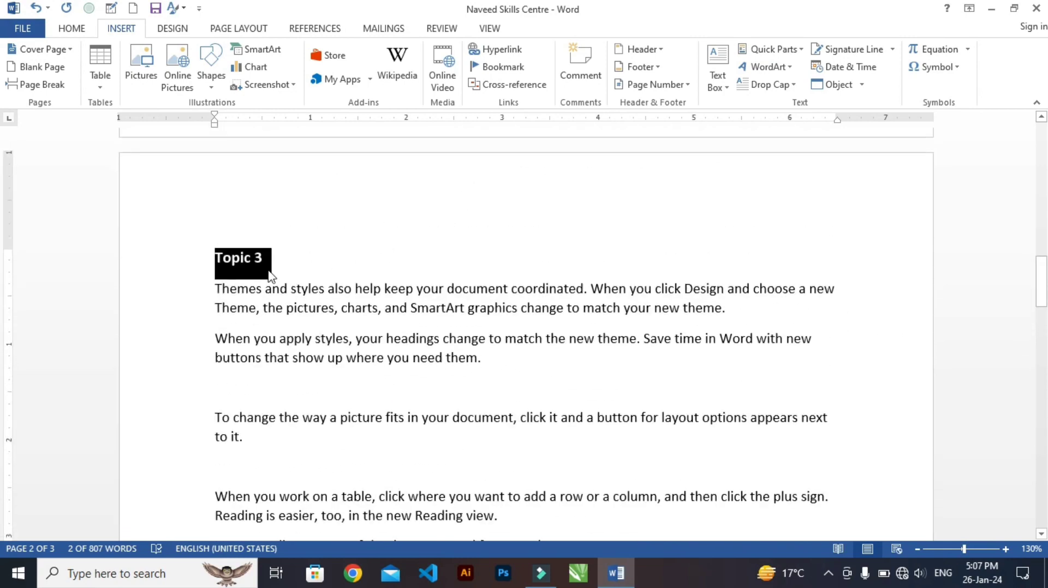
{"action": "left_click", "coordinate": [291, 271]}
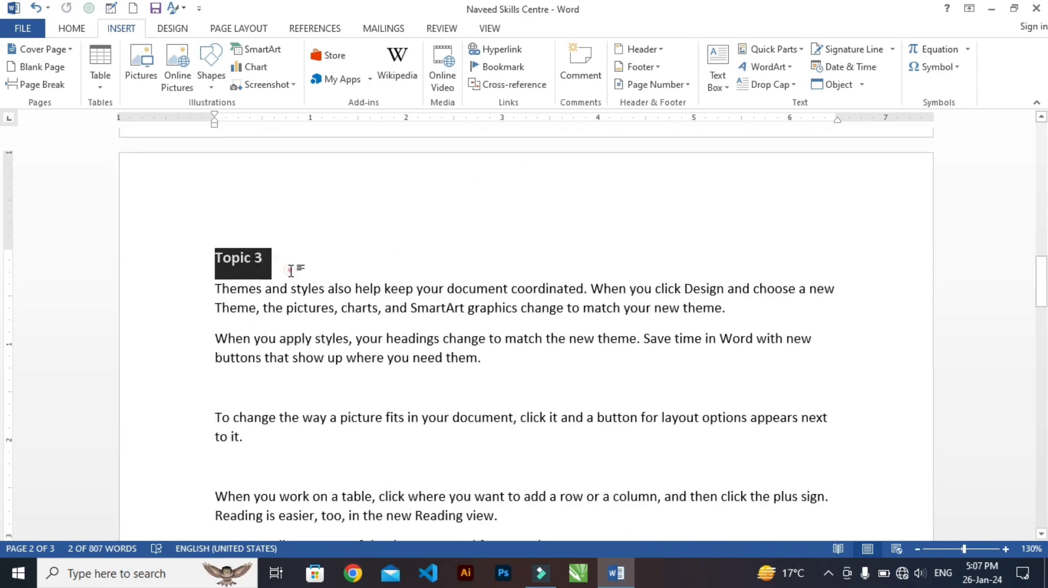
{"action": "left_click", "coordinate": [509, 360]}
{"action": "key", "text": "Return"}
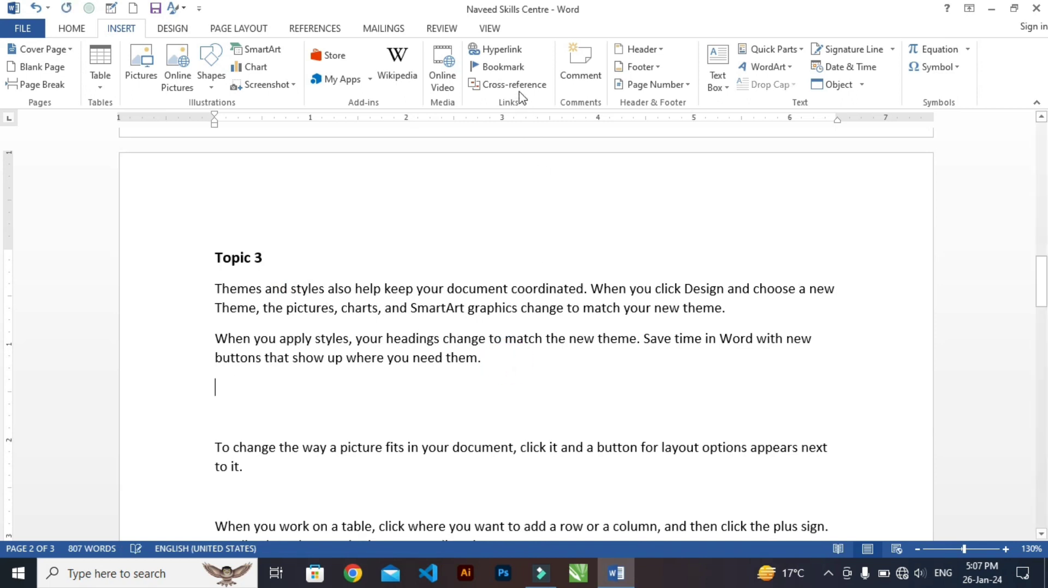
Insert a hyperlink to the desktop image Screenshot_20240126-145410.jpg on the new line, and test it by opening and closing the picture
{"action": "left_click", "coordinate": [496, 50]}
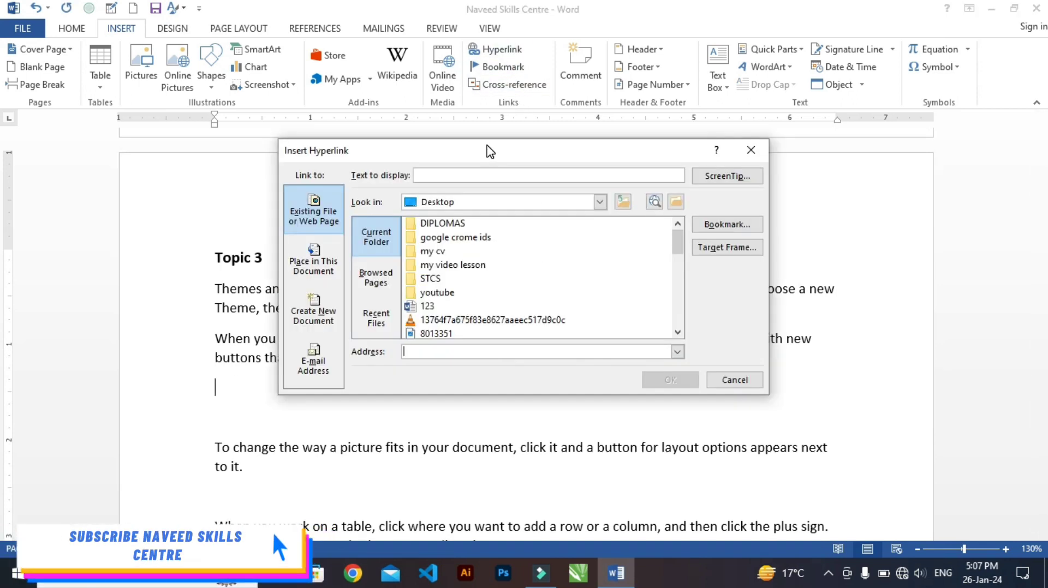
{"action": "scroll", "coordinate": [476, 300], "scroll_direction": "down", "scroll_amount": 1}
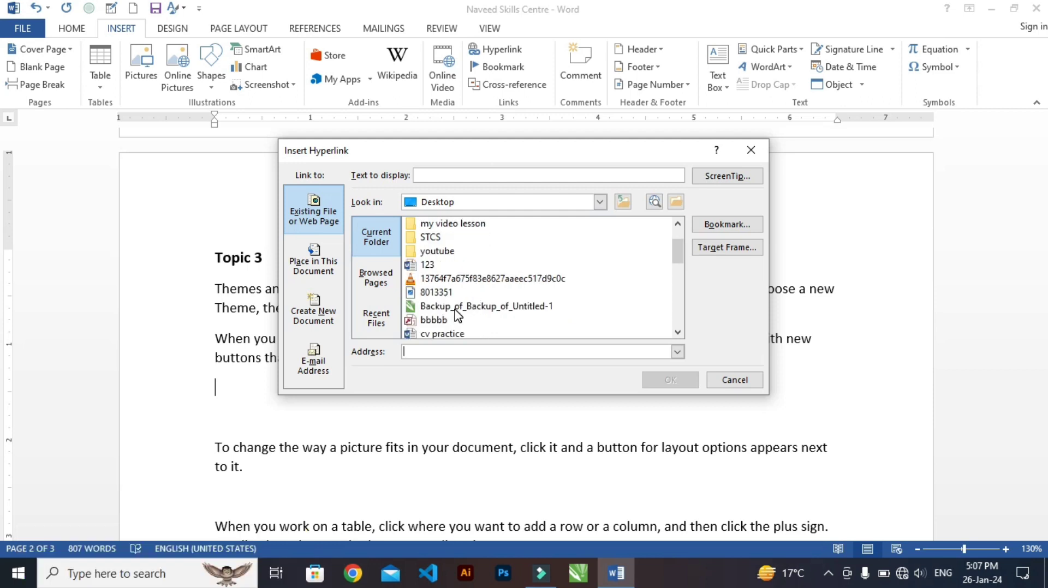
{"action": "scroll", "coordinate": [458, 315], "scroll_direction": "down", "scroll_amount": 2}
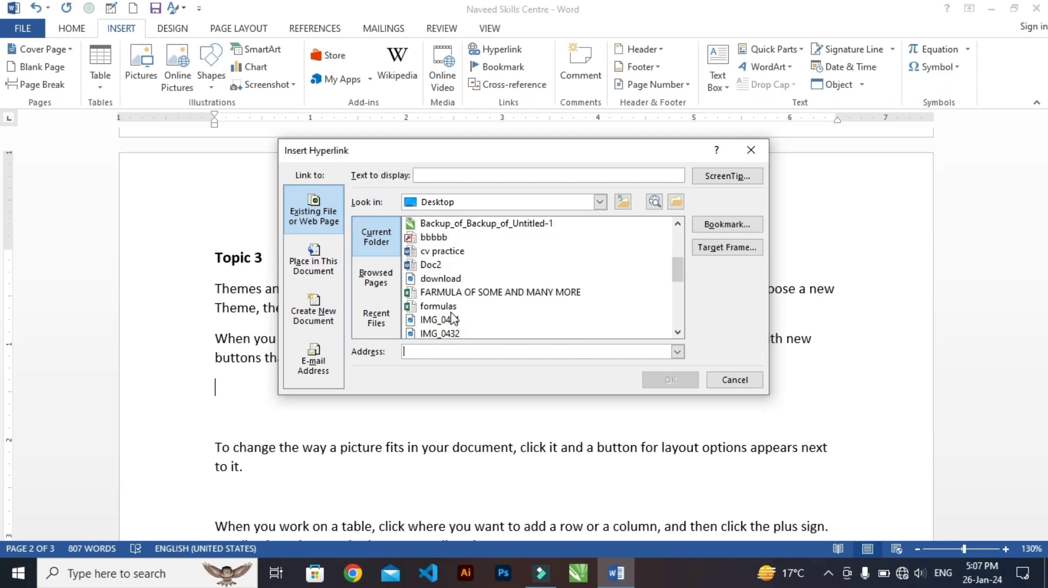
{"action": "scroll", "coordinate": [452, 302], "scroll_direction": "down", "scroll_amount": 2}
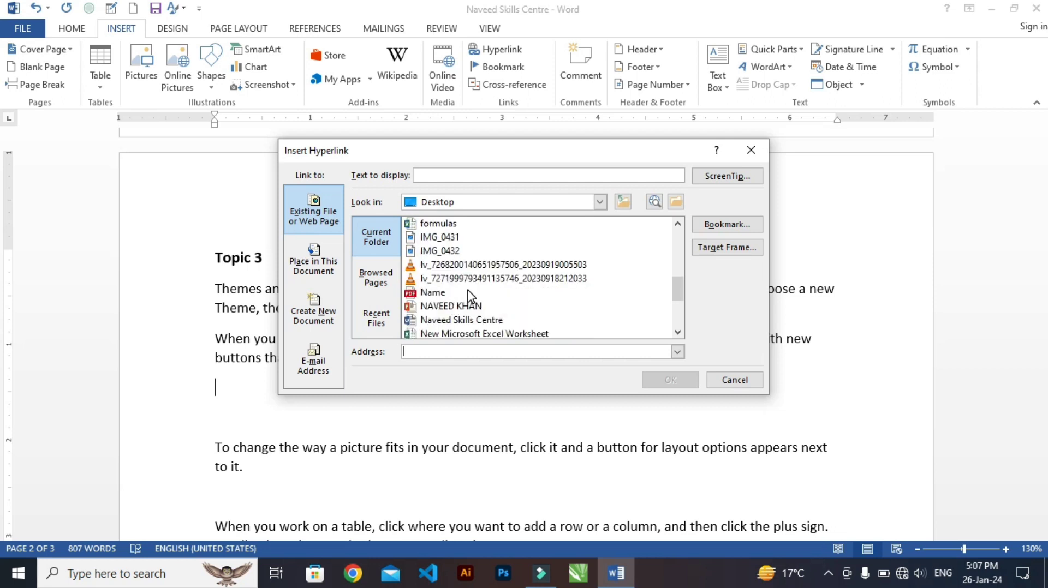
{"action": "scroll", "coordinate": [468, 297], "scroll_direction": "down", "scroll_amount": 2}
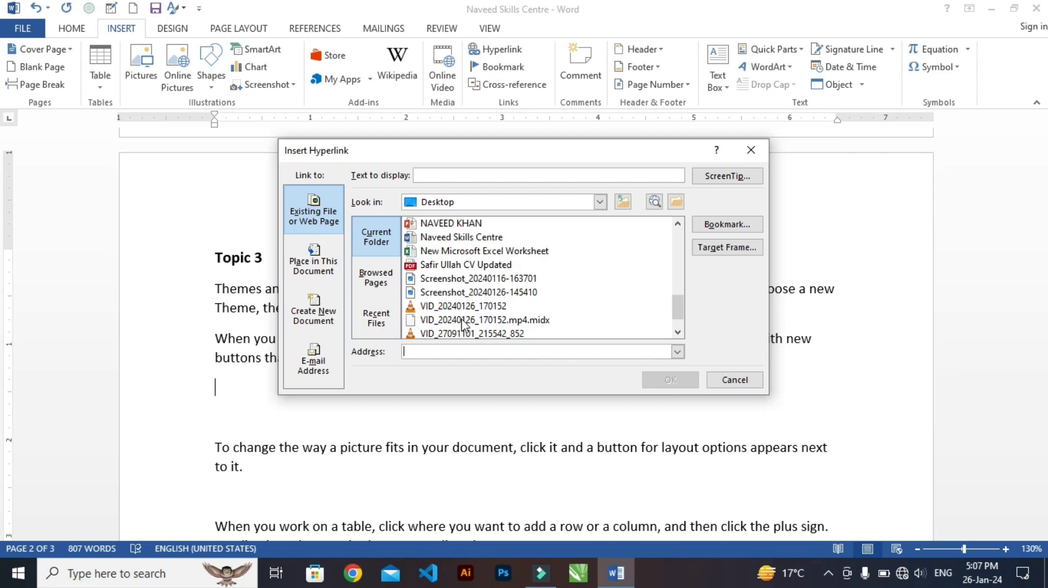
{"action": "scroll", "coordinate": [467, 299], "scroll_direction": "down", "scroll_amount": 1}
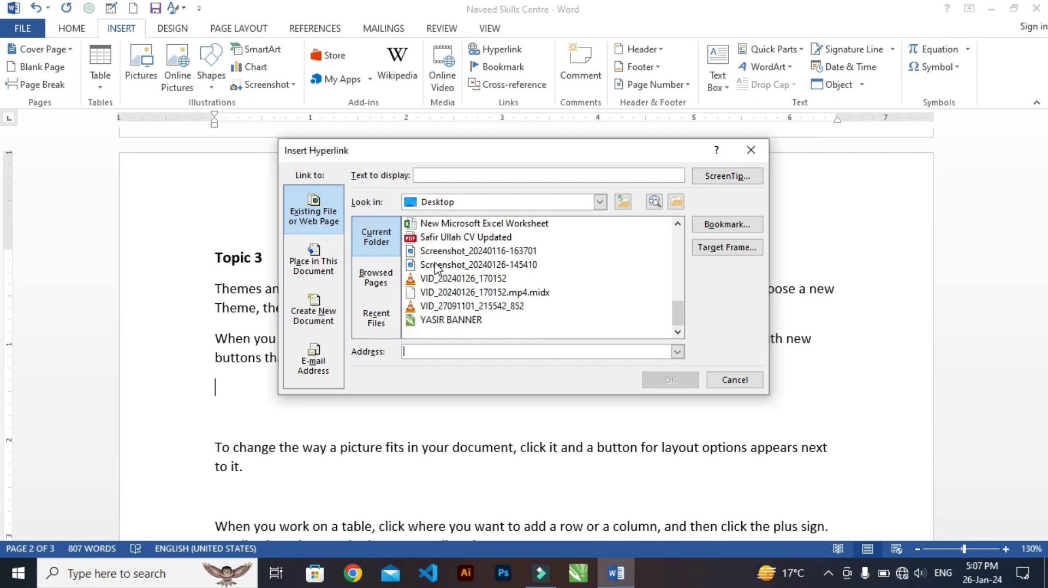
{"action": "left_click", "coordinate": [440, 265]}
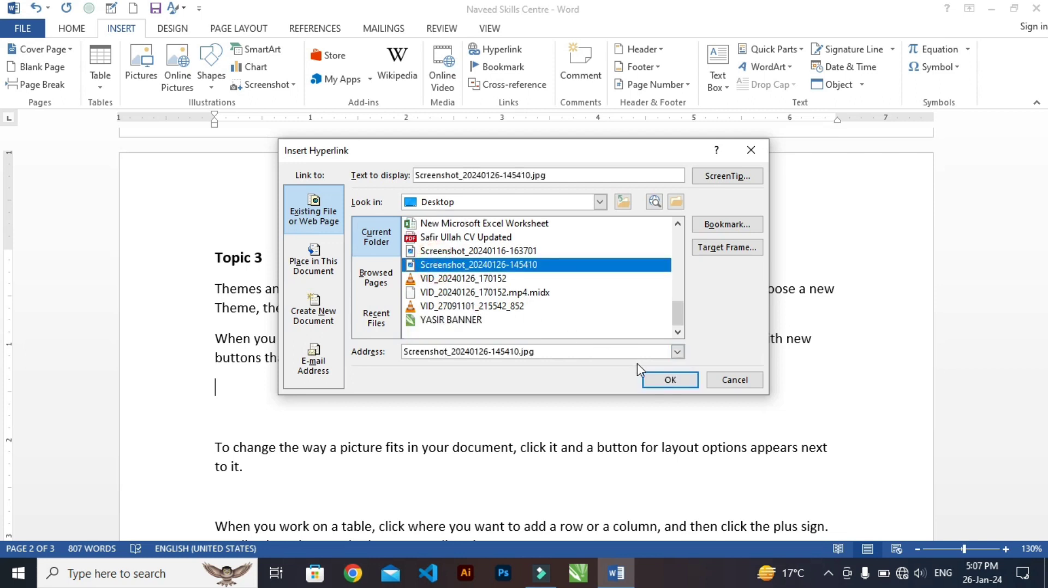
{"action": "left_click", "coordinate": [653, 381]}
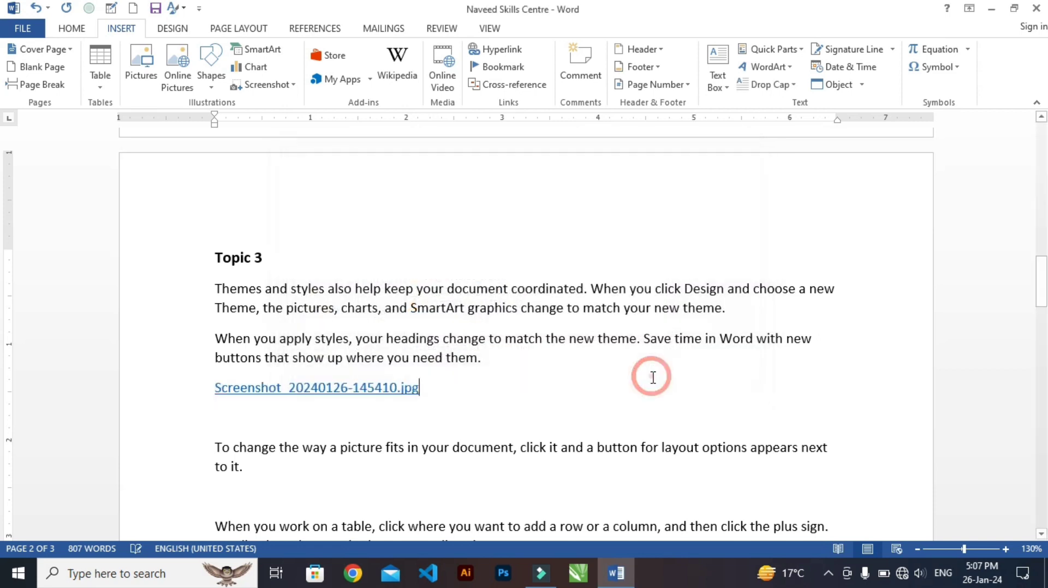
{"action": "left_click", "coordinate": [328, 389], "text": "ctrl"}
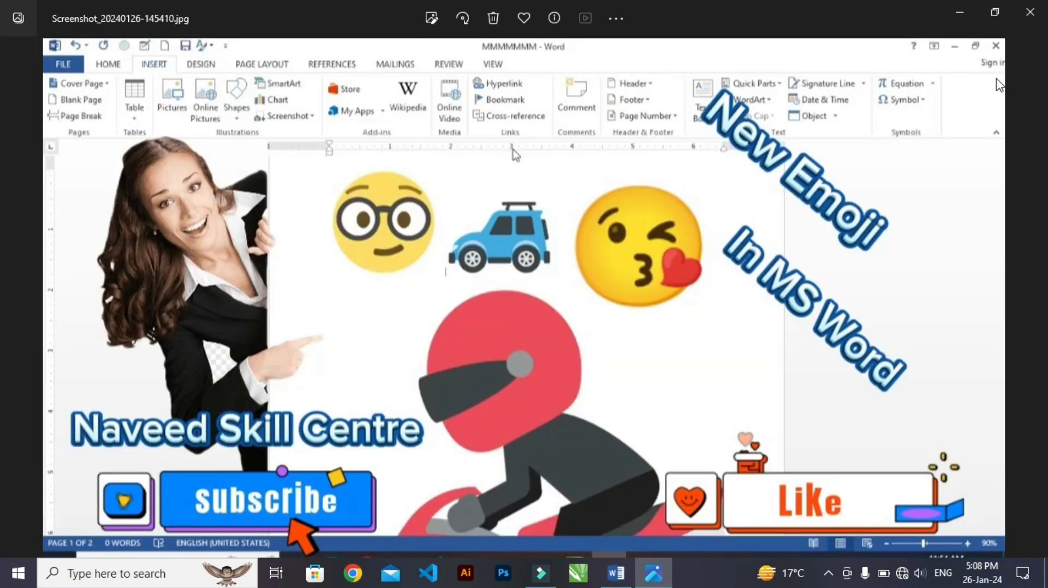
{"action": "left_click", "coordinate": [1030, 12]}
Insert a hyperlink to the desktop video 13764f7a675f83e8627aaeec517d9c0c.mp4 on a new line after the second paragraph under "Topic 4"
{"action": "scroll", "coordinate": [396, 257], "scroll_direction": "down", "scroll_amount": 7}
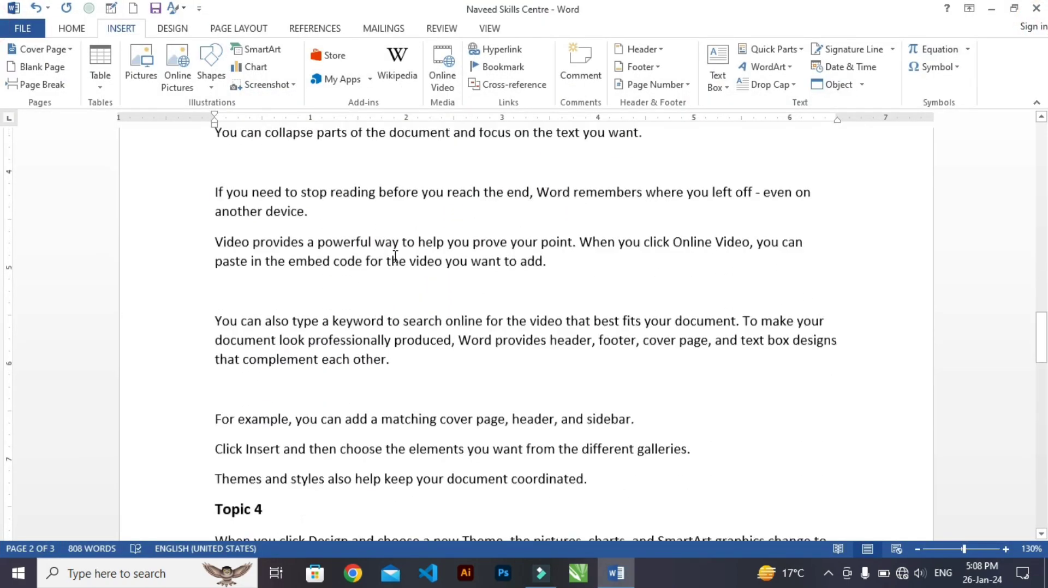
{"action": "left_click", "coordinate": [319, 366]}
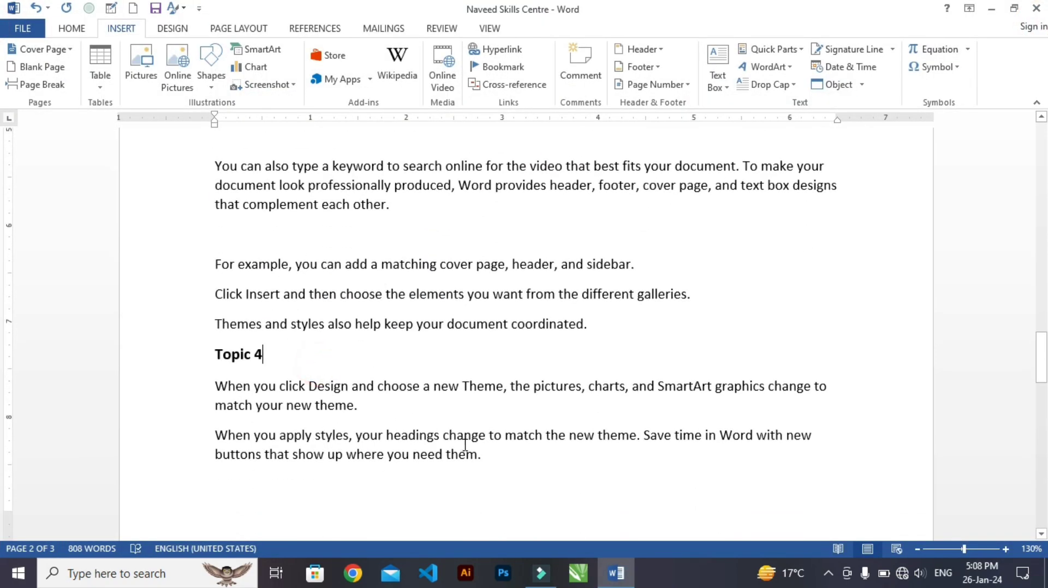
{"action": "left_click", "coordinate": [490, 457]}
{"action": "key", "text": "Return"}
{"action": "left_click", "coordinate": [506, 44]}
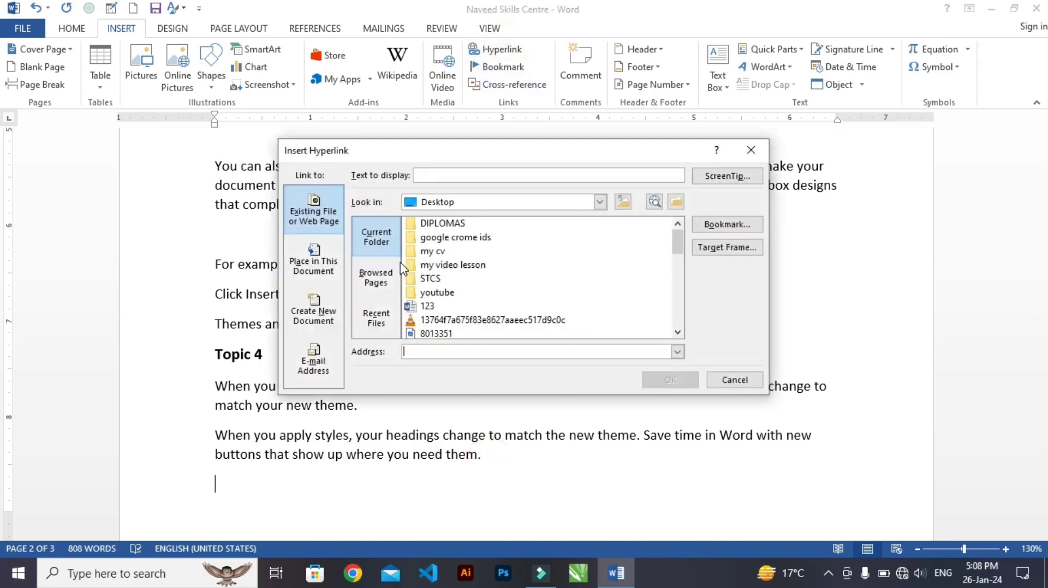
{"action": "left_click", "coordinate": [463, 320]}
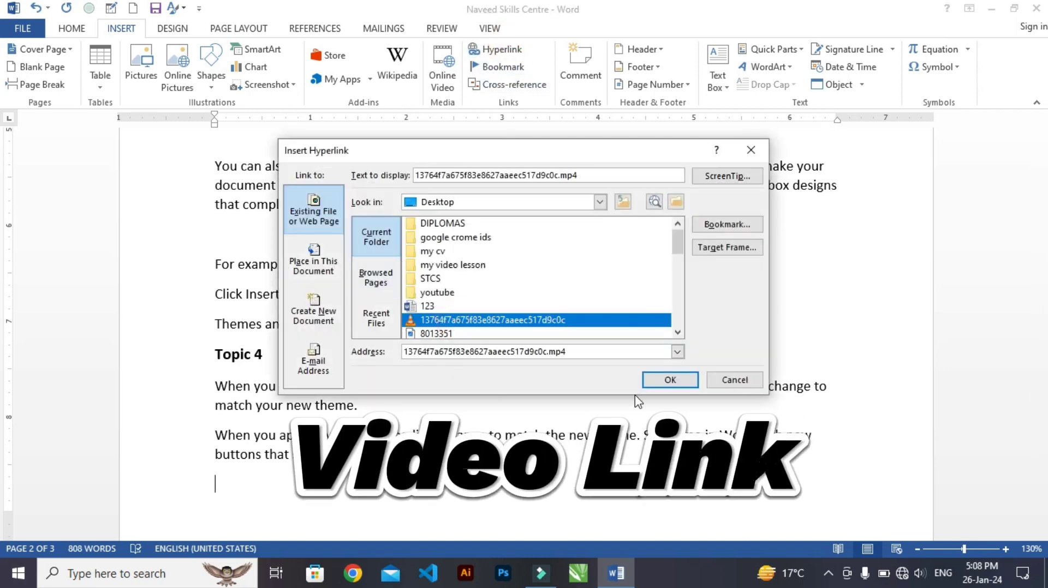
{"action": "left_click", "coordinate": [657, 385]}
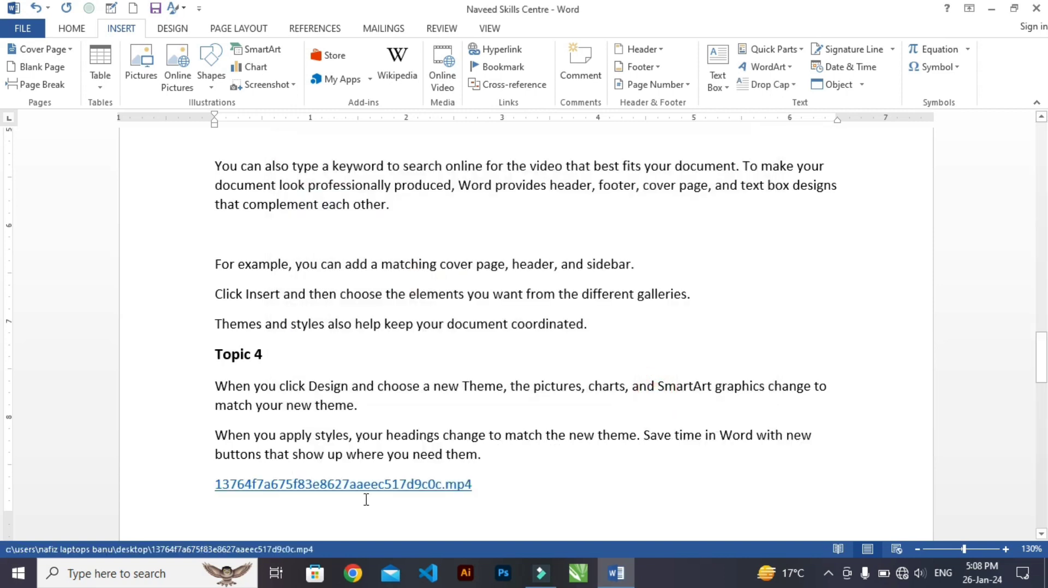
Test the video link under "Topic 4" by allowing the file to open, and close the video player
{"action": "left_click", "coordinate": [364, 495], "text": "ctrl"}
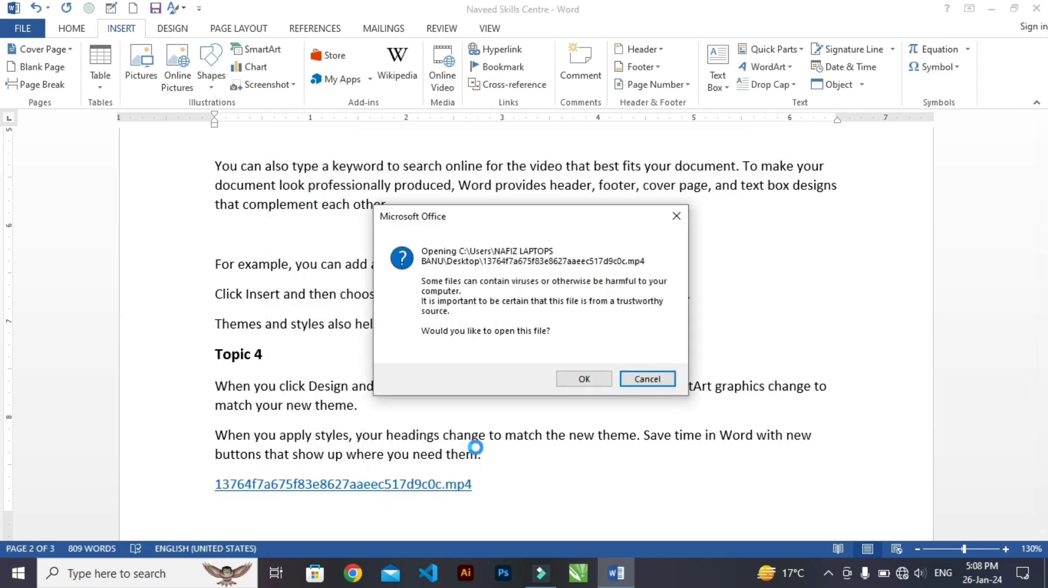
{"action": "left_click", "coordinate": [643, 382]}
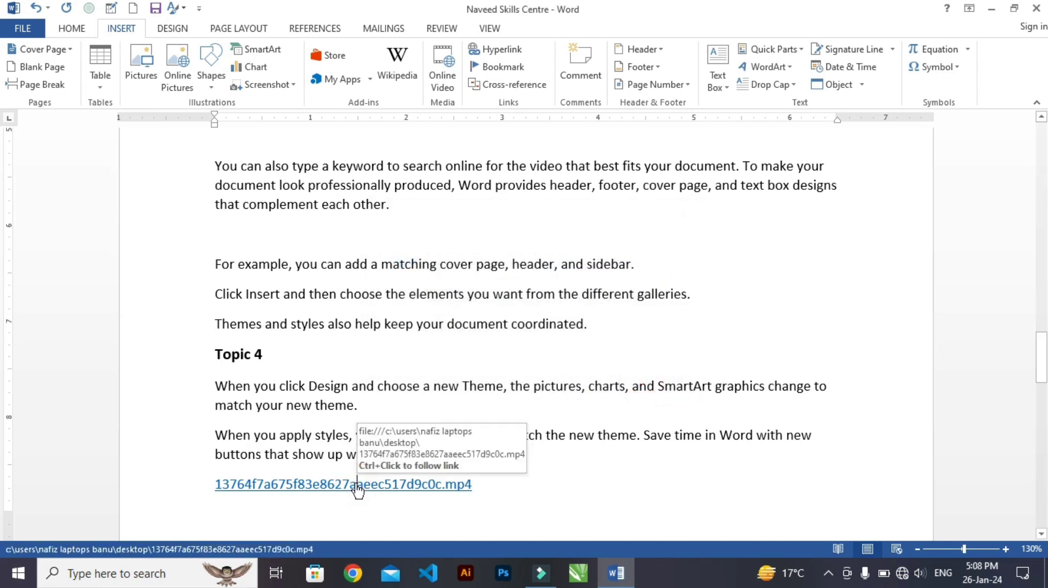
{"action": "left_click", "coordinate": [357, 487], "text": "ctrl"}
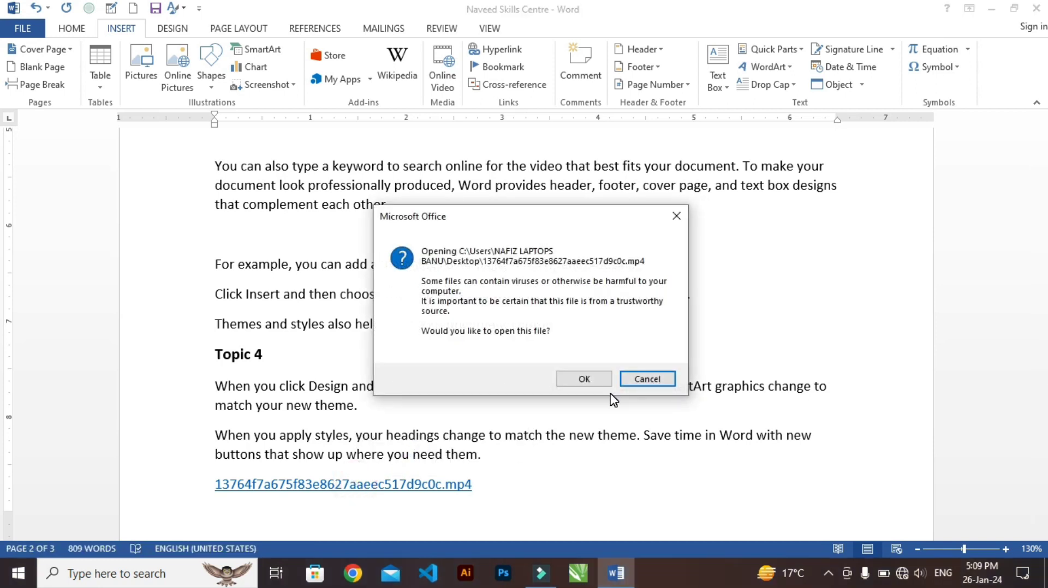
{"action": "left_click", "coordinate": [569, 381]}
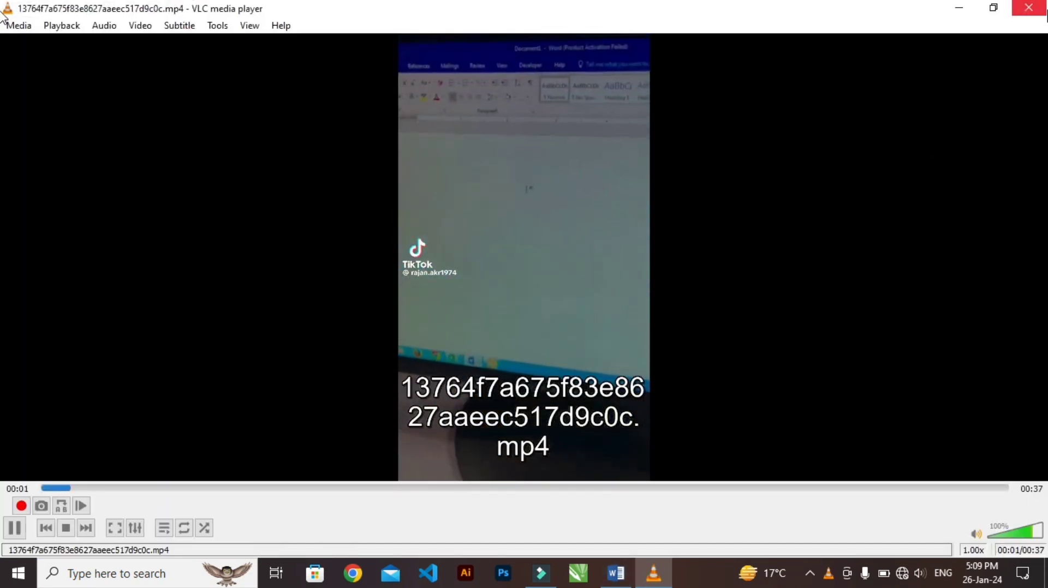
{"action": "left_click", "coordinate": [1036, 10]}
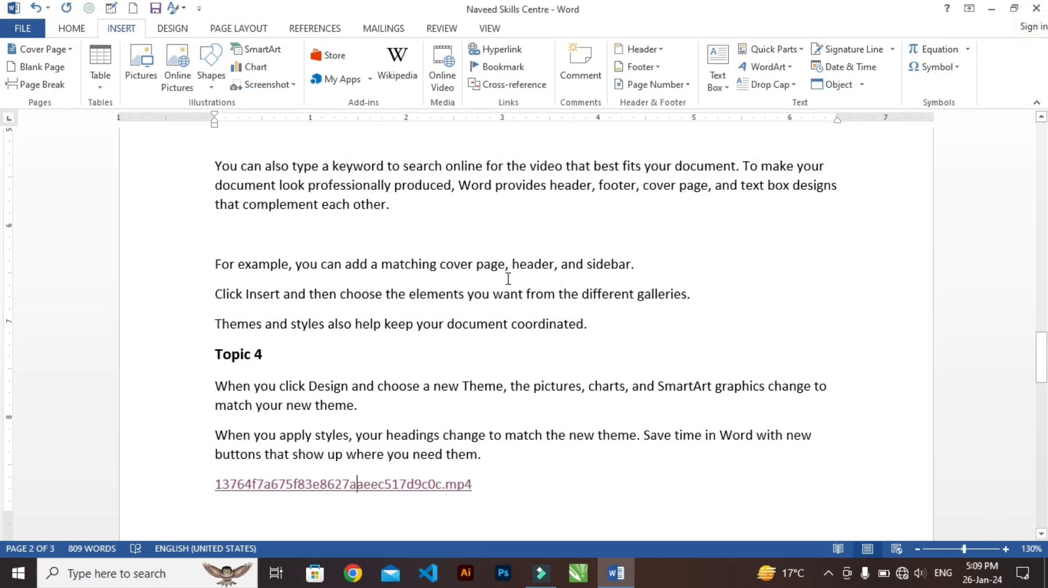
Insert three empty lines above the "Topic 1" heading at the start of the document
{"action": "scroll", "coordinate": [409, 276], "scroll_direction": "down", "scroll_amount": 10}
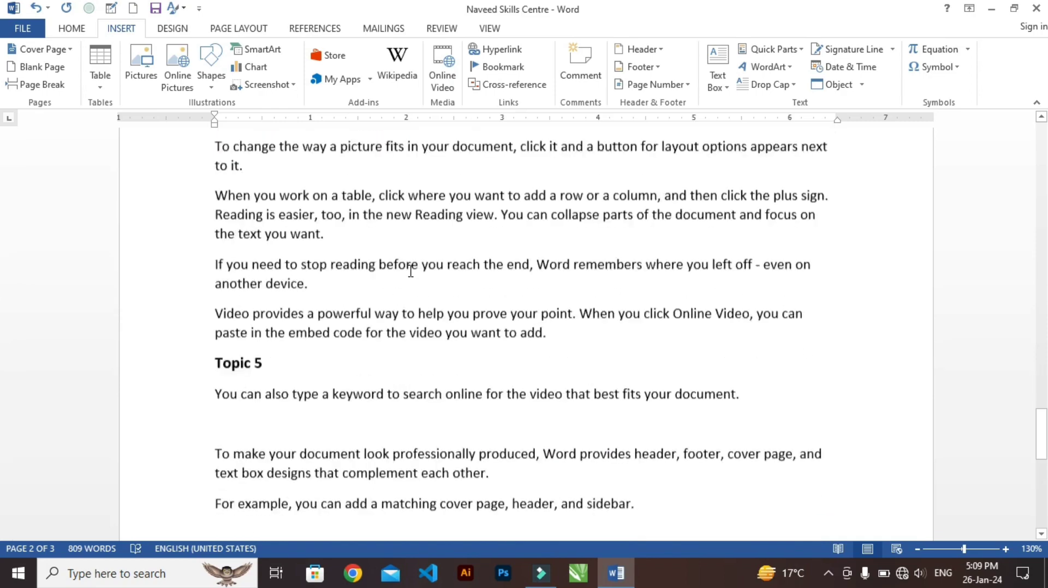
{"action": "scroll", "coordinate": [410, 271], "scroll_direction": "down", "scroll_amount": 5}
{"action": "scroll", "coordinate": [409, 320], "scroll_direction": "up", "scroll_amount": 7}
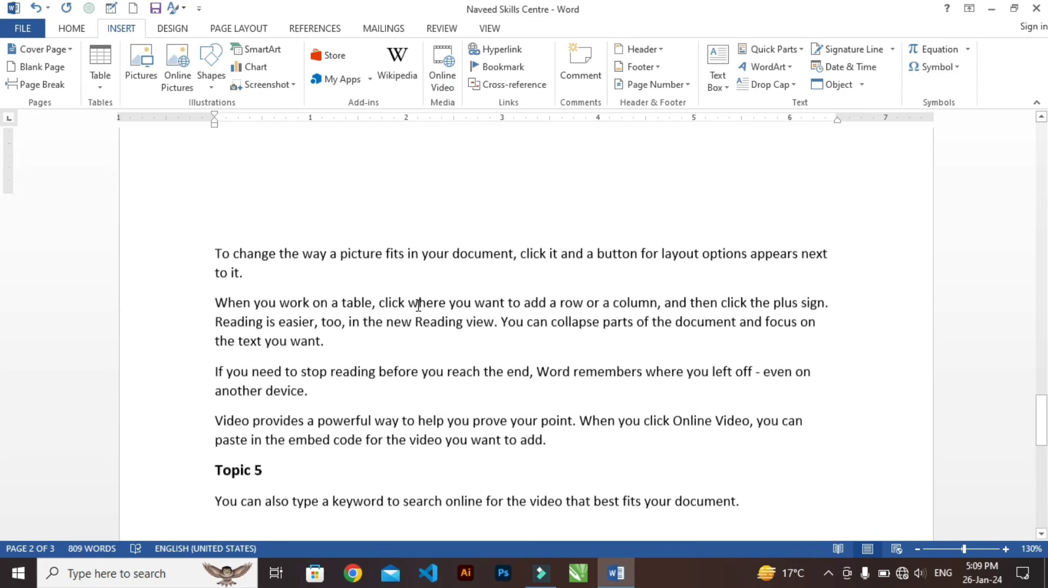
{"action": "scroll", "coordinate": [418, 305], "scroll_direction": "up", "scroll_amount": 15}
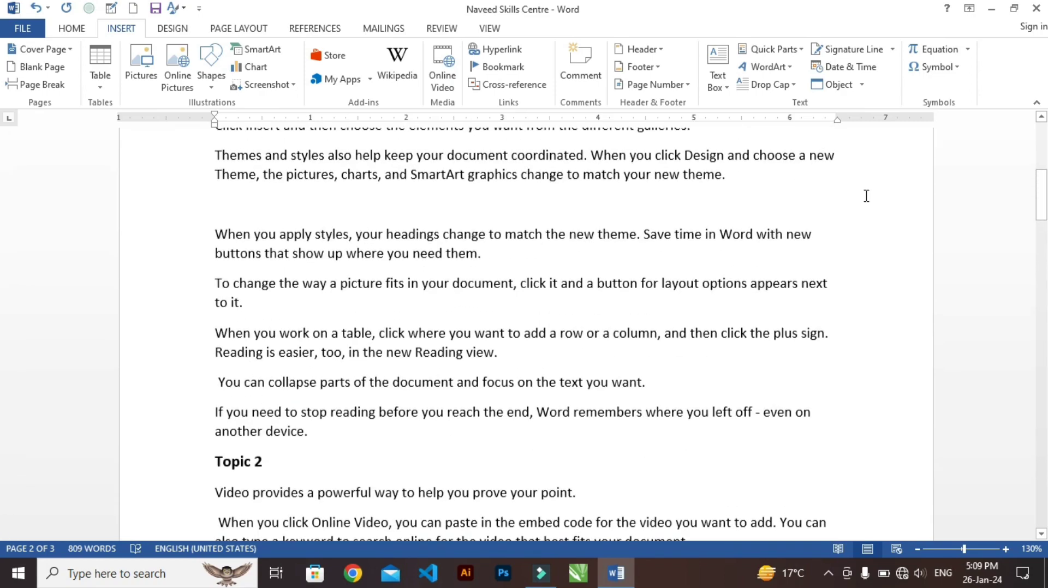
{"action": "left_click_drag", "start_coordinate": [1041, 194], "coordinate": [1040, 146]}
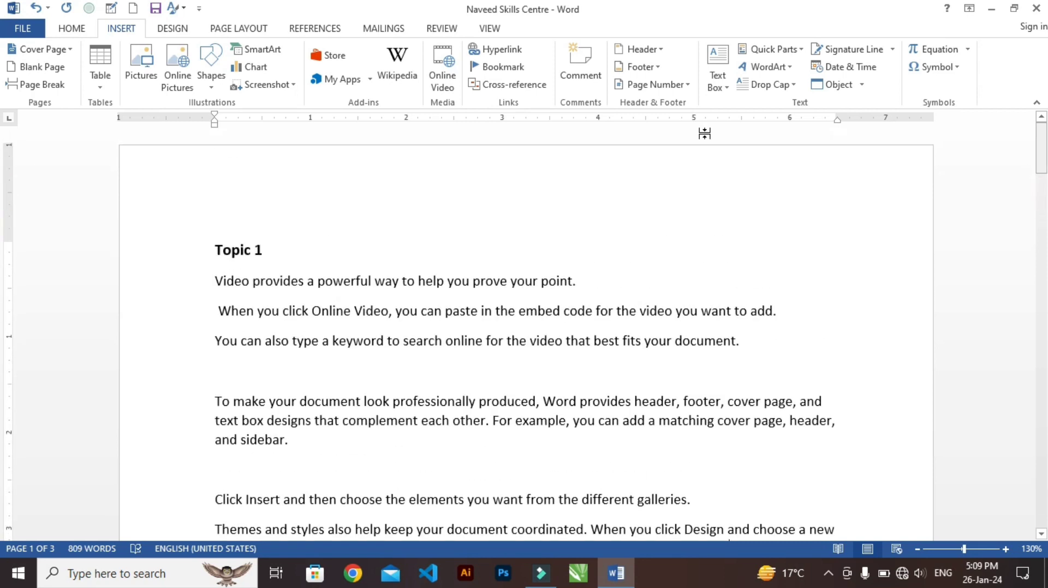
{"action": "left_click", "coordinate": [209, 244]}
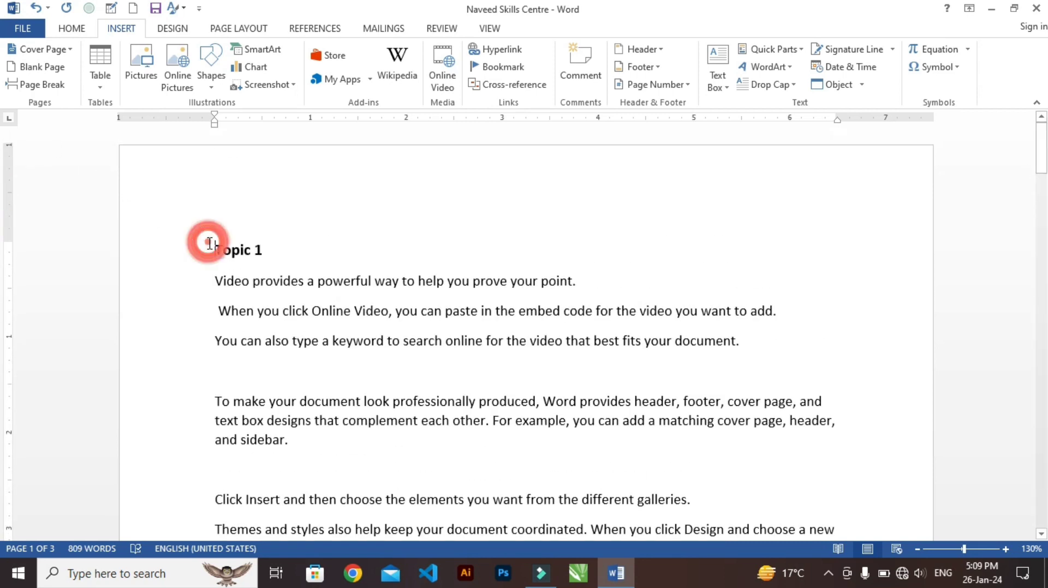
{"action": "key", "text": "Return"}
{"action": "key", "text": "Return"}
{"action": "key", "text": "Return"}
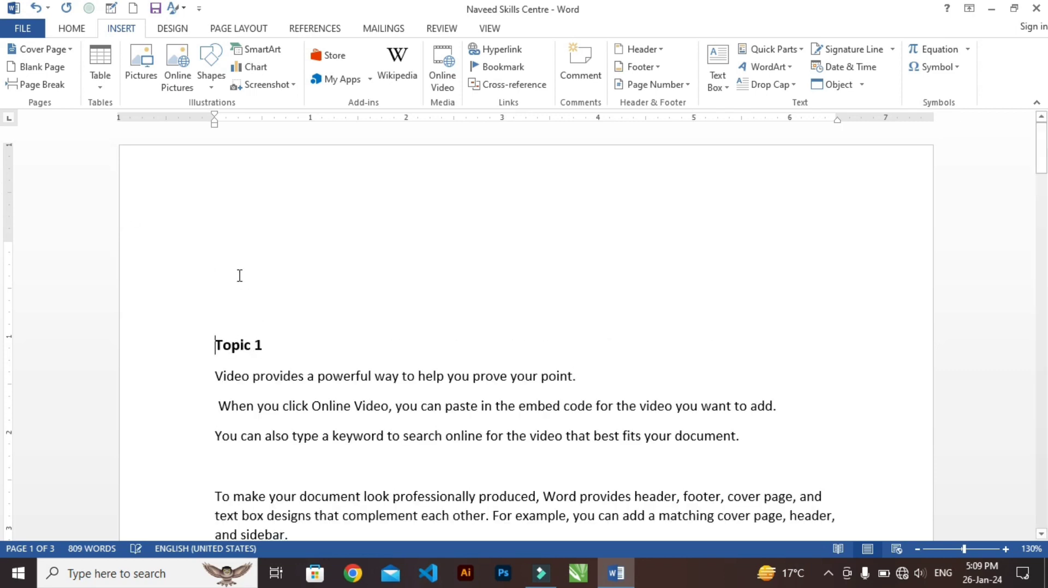
Insert a hyperlink to the Topic1 bookmark in this document on the second empty line above the "Topic 1" heading
{"action": "left_click", "coordinate": [237, 276]}
{"action": "left_click", "coordinate": [495, 50]}
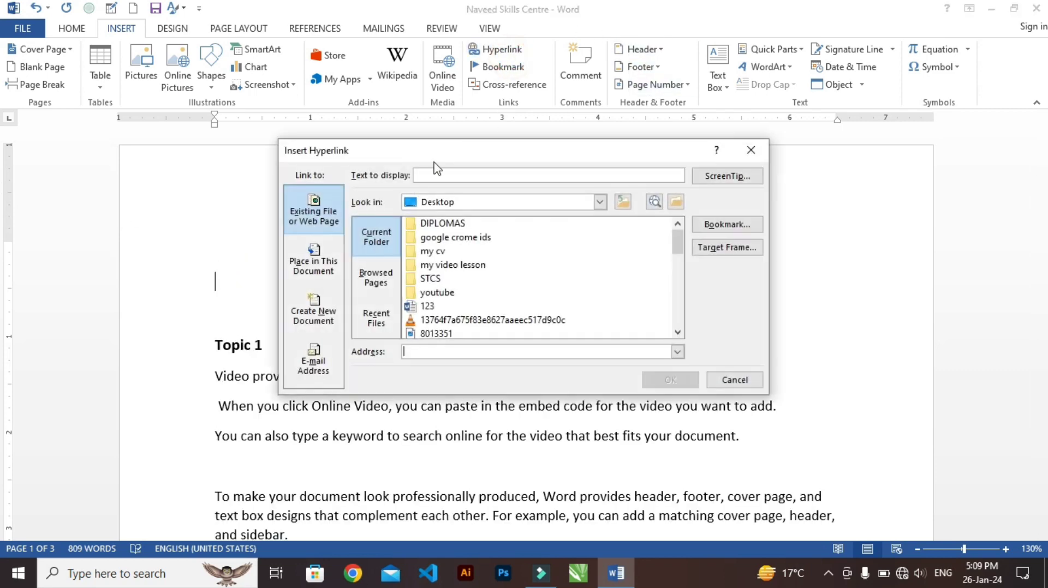
{"action": "left_click", "coordinate": [311, 277]}
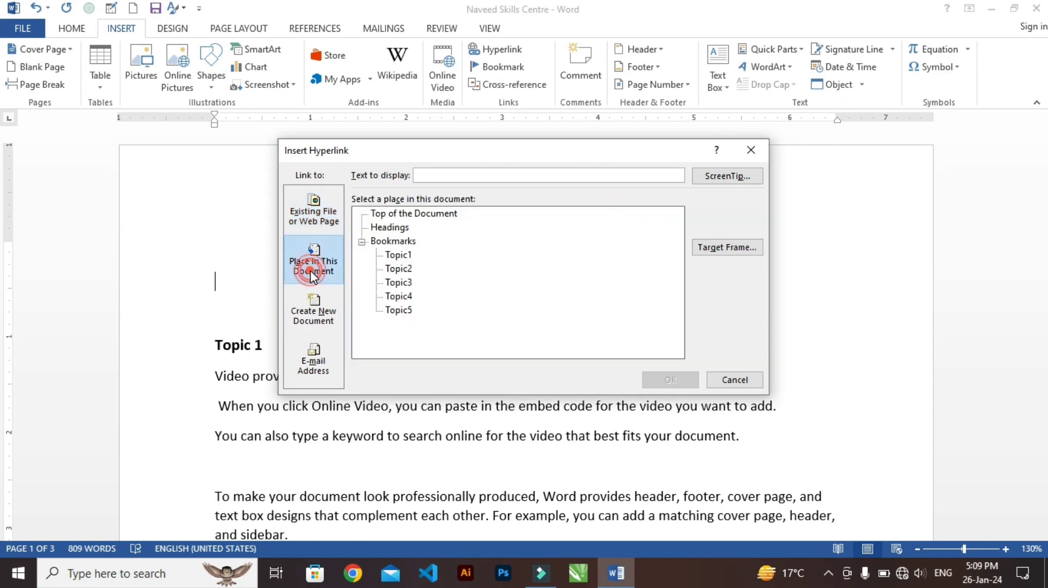
{"action": "left_click", "coordinate": [398, 242]}
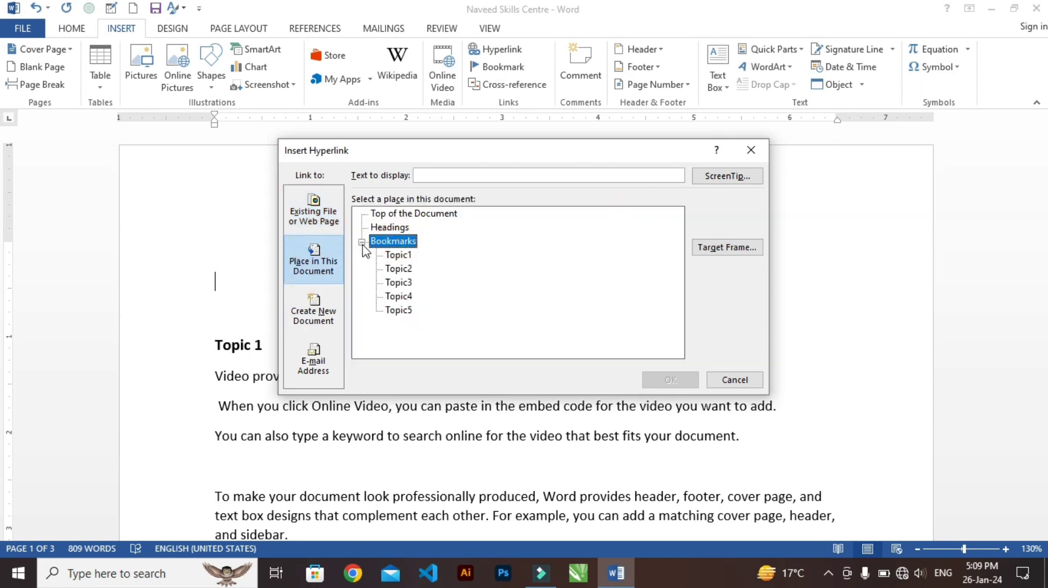
{"action": "left_click", "coordinate": [399, 255]}
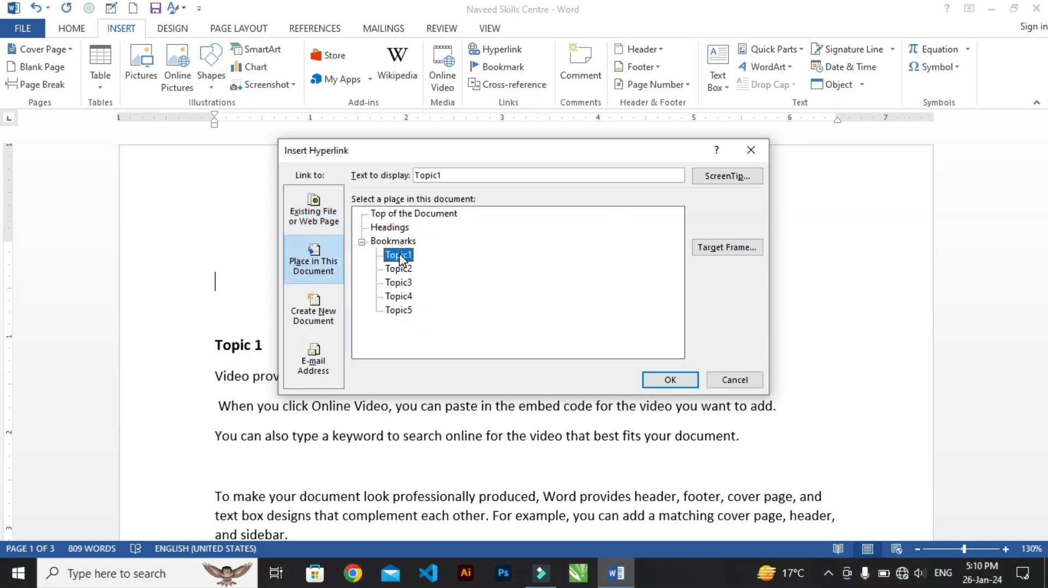
{"action": "left_click", "coordinate": [670, 379]}
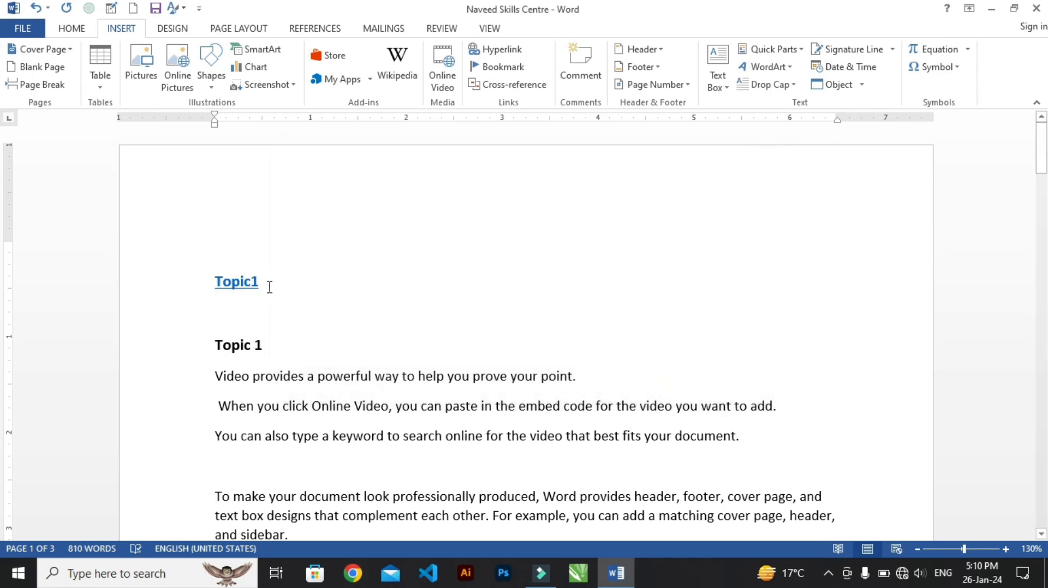
Insert hyperlinks to the Topic2 and Topic3 bookmarks in this document beside the Topic1 link
{"action": "left_click", "coordinate": [502, 54]}
{"action": "left_click", "coordinate": [398, 268]}
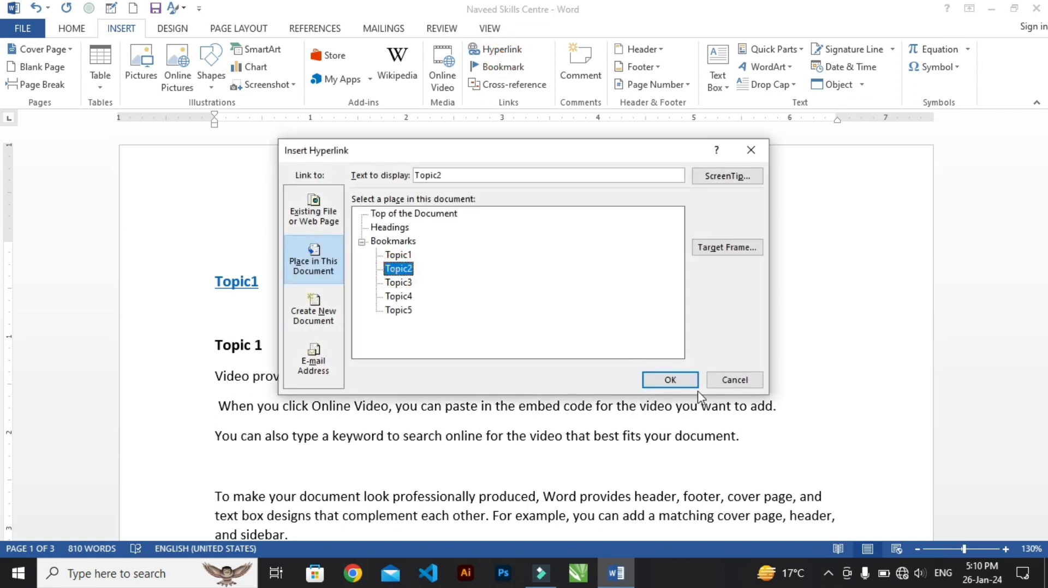
{"action": "left_click", "coordinate": [677, 381]}
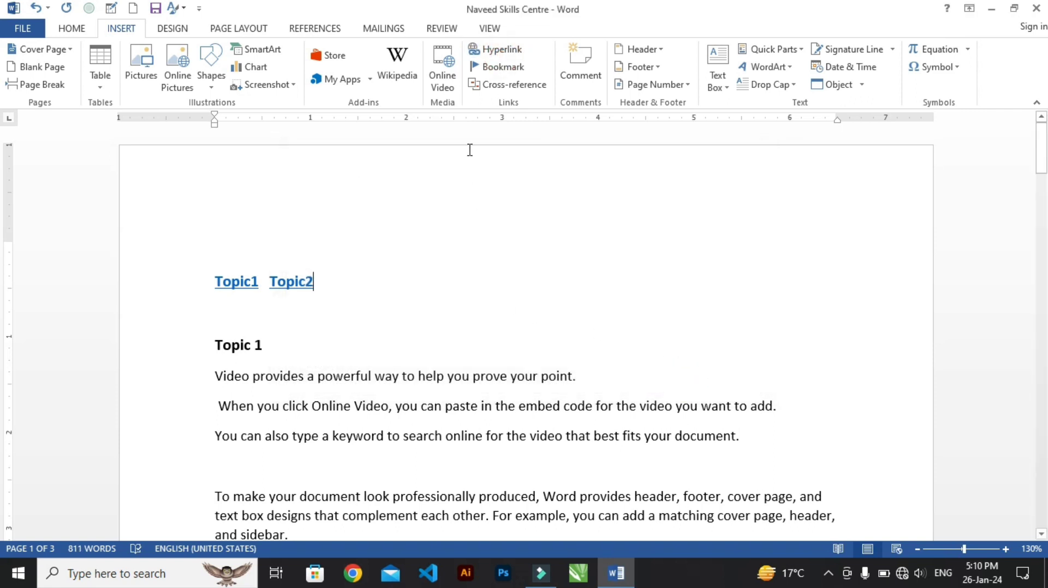
{"action": "left_click", "coordinate": [501, 51]}
{"action": "left_click", "coordinate": [400, 283]}
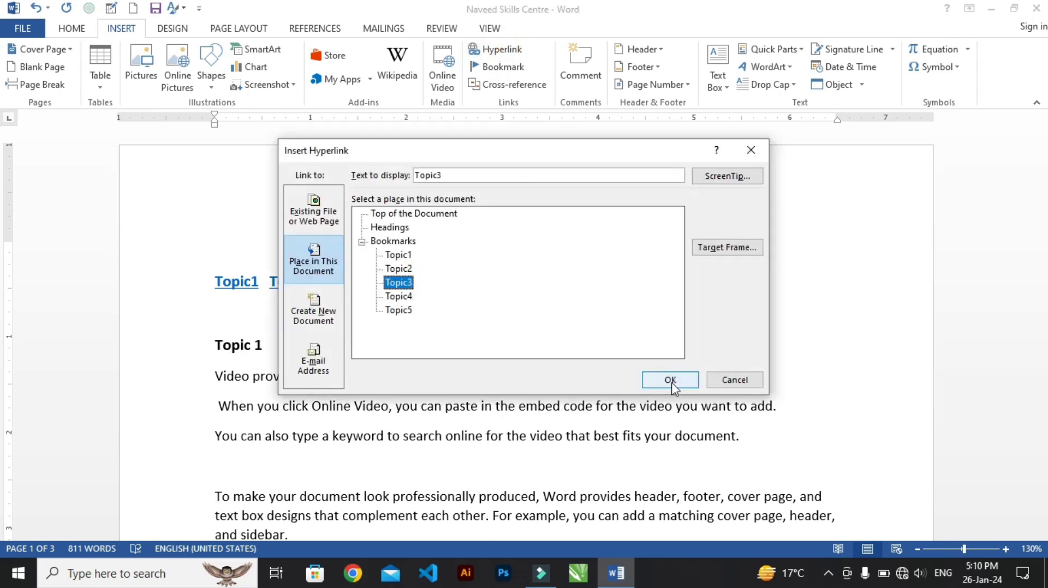
{"action": "left_click", "coordinate": [673, 384]}
Insert hyperlinks to the Topic4 and Topic5 bookmarks in this document after the Topic3 link
{"action": "left_click", "coordinate": [513, 72]}
{"action": "left_click", "coordinate": [483, 47]}
{"action": "left_click", "coordinate": [403, 297]}
{"action": "left_click", "coordinate": [672, 382]}
{"action": "left_click", "coordinate": [497, 50]}
{"action": "left_click", "coordinate": [397, 311]}
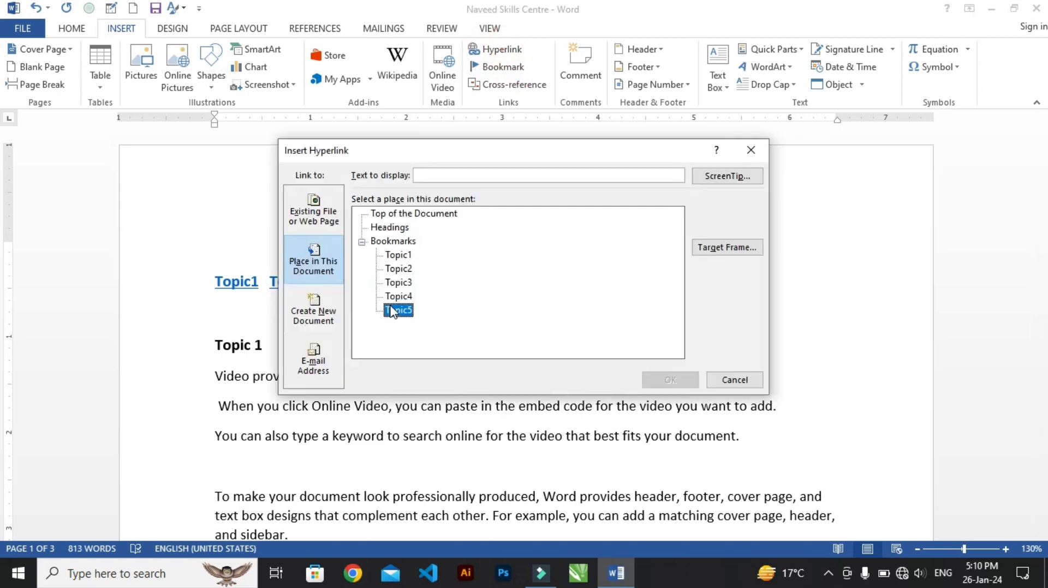
{"action": "left_click", "coordinate": [673, 382]}
{"action": "left_click", "coordinate": [552, 332]}
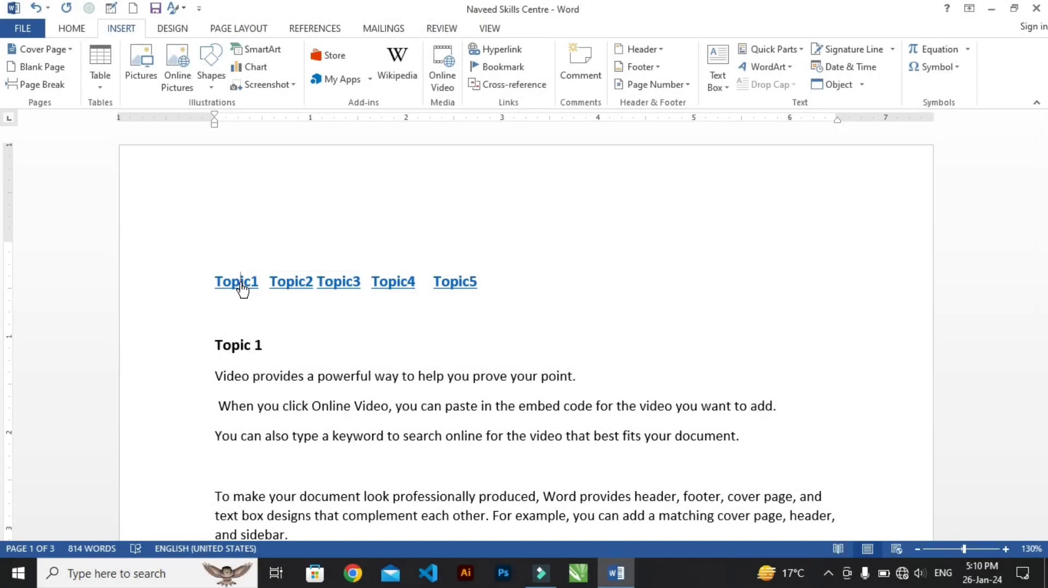
Test the Topic1, Topic2, Topic3 and Topic5 links by following each one, returning to the document's start between them
{"action": "left_click", "coordinate": [241, 285], "text": "ctrl"}
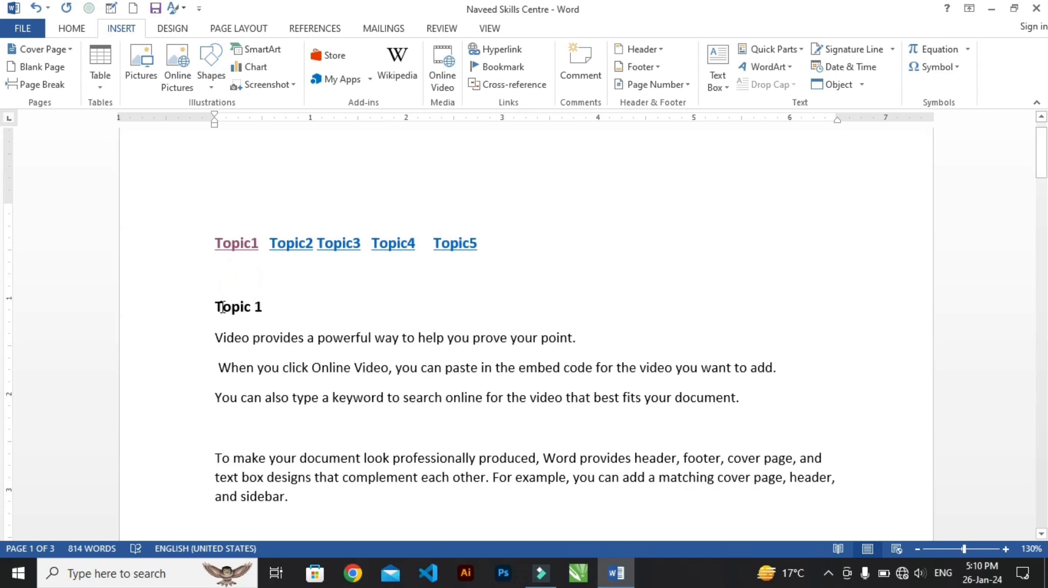
{"action": "left_click", "coordinate": [302, 244], "text": "ctrl"}
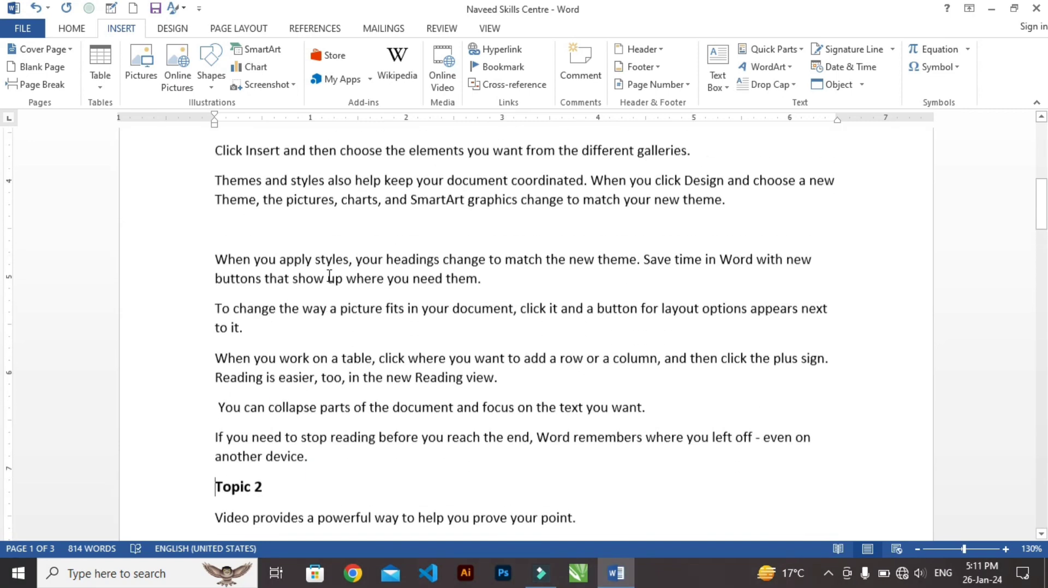
{"action": "scroll", "coordinate": [328, 276], "scroll_direction": "up", "scroll_amount": 8}
{"action": "left_click", "coordinate": [340, 283], "text": "ctrl"}
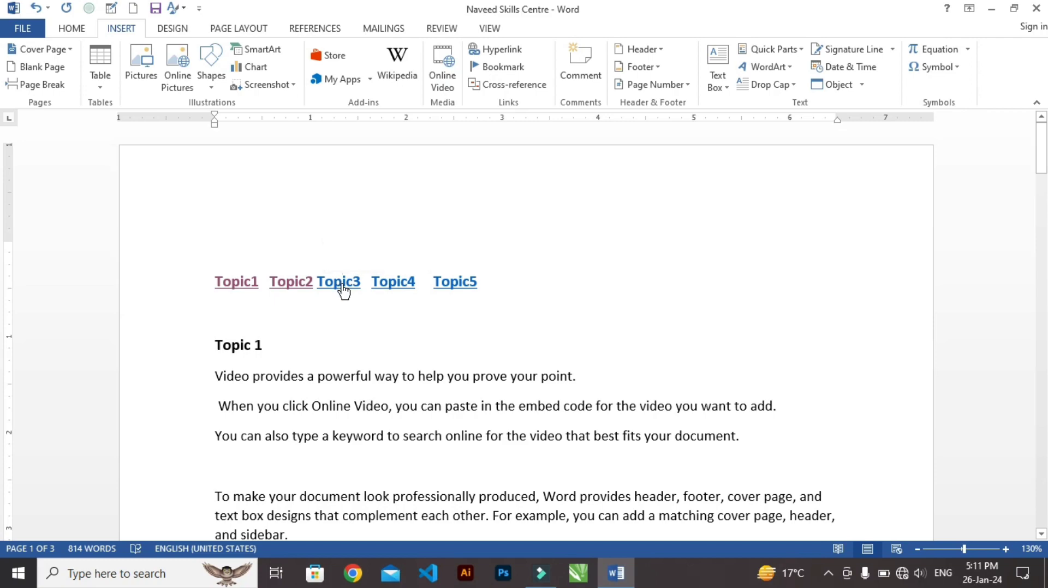
{"action": "scroll", "coordinate": [356, 250], "scroll_direction": "up", "scroll_amount": 15}
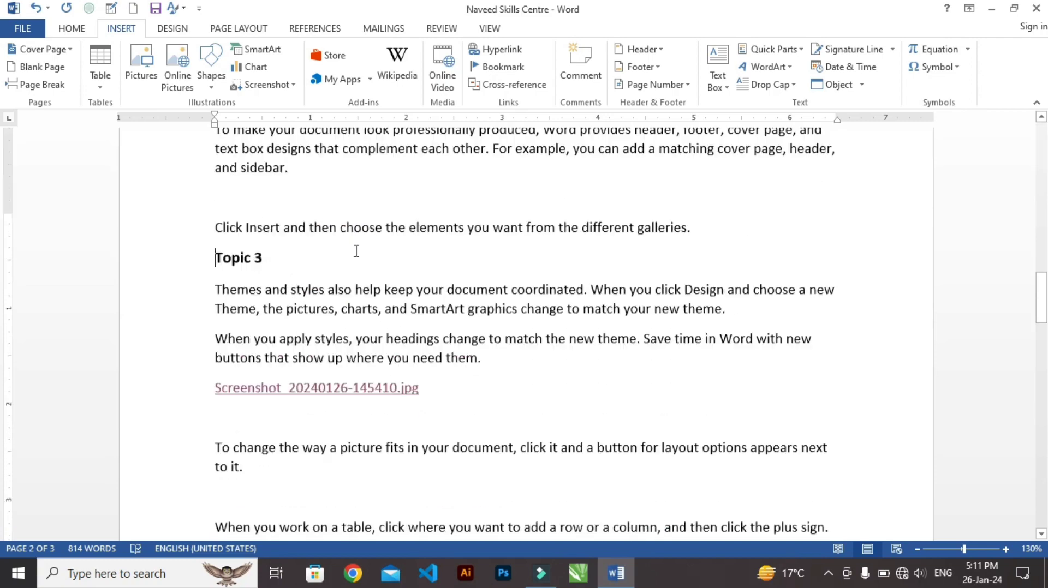
{"action": "scroll", "coordinate": [358, 251], "scroll_direction": "up", "scroll_amount": 5}
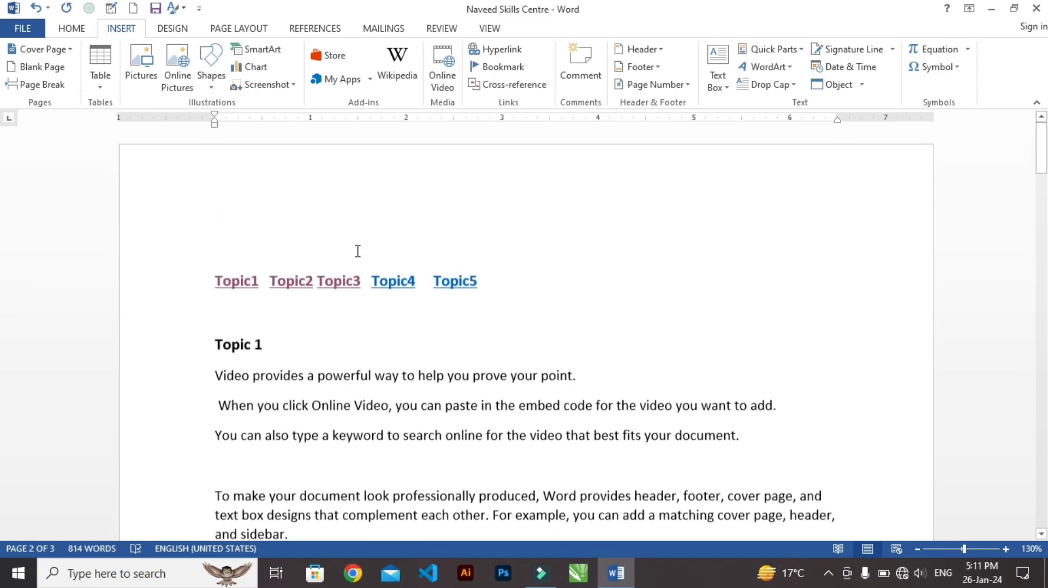
{"action": "left_click", "coordinate": [456, 289], "text": "ctrl"}
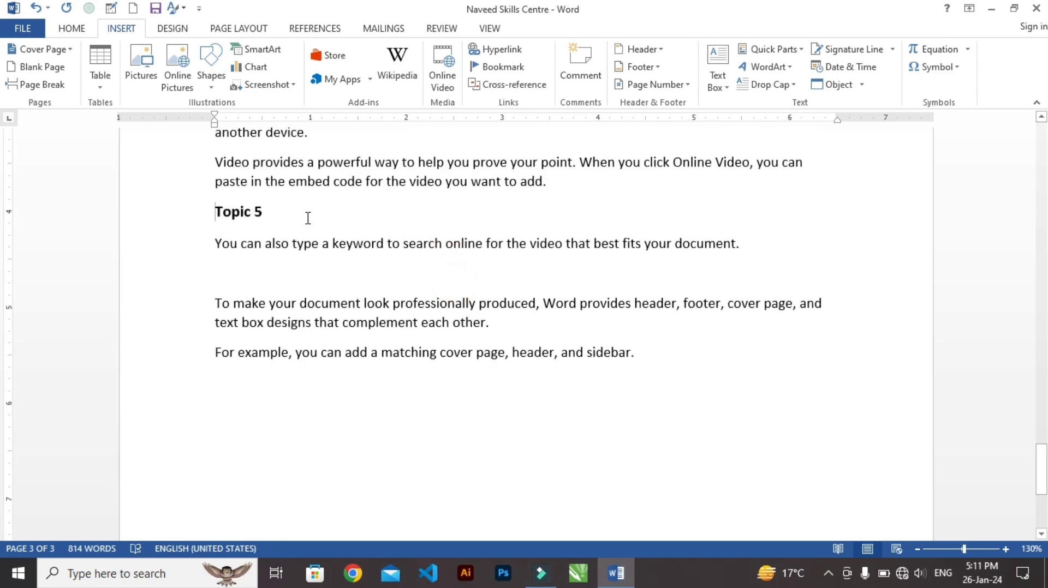
View the document's bookmark list and close it, and jump to the Topic3 bookmark using Go To
{"action": "left_click", "coordinate": [500, 71]}
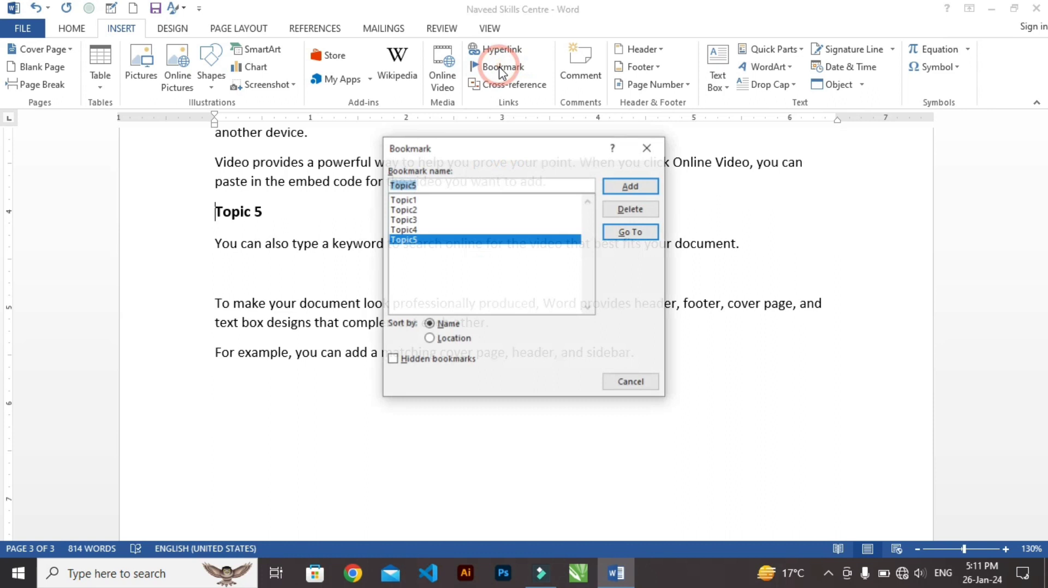
{"action": "left_click", "coordinate": [636, 149]}
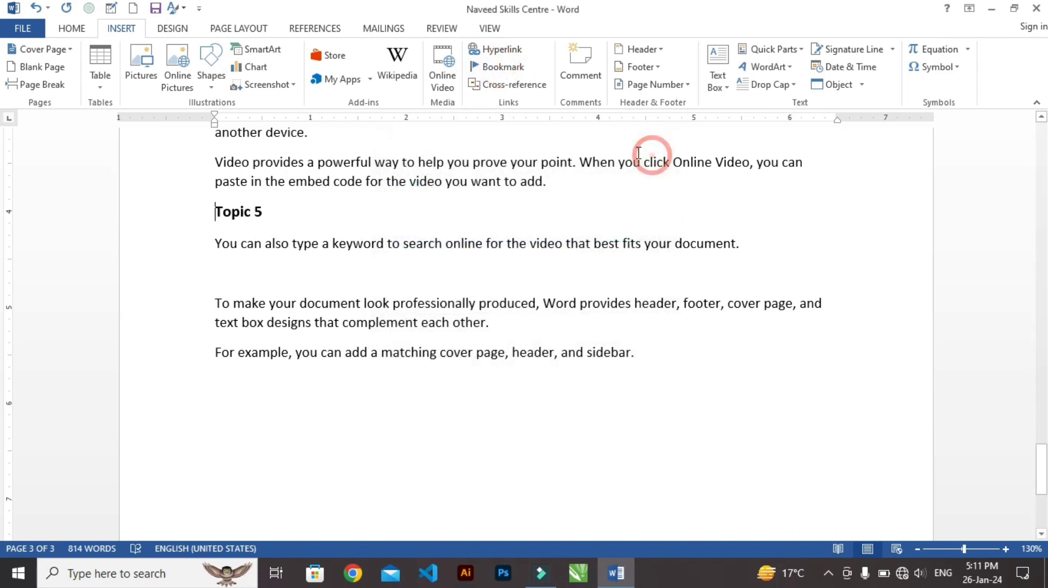
{"action": "left_click", "coordinate": [75, 30]}
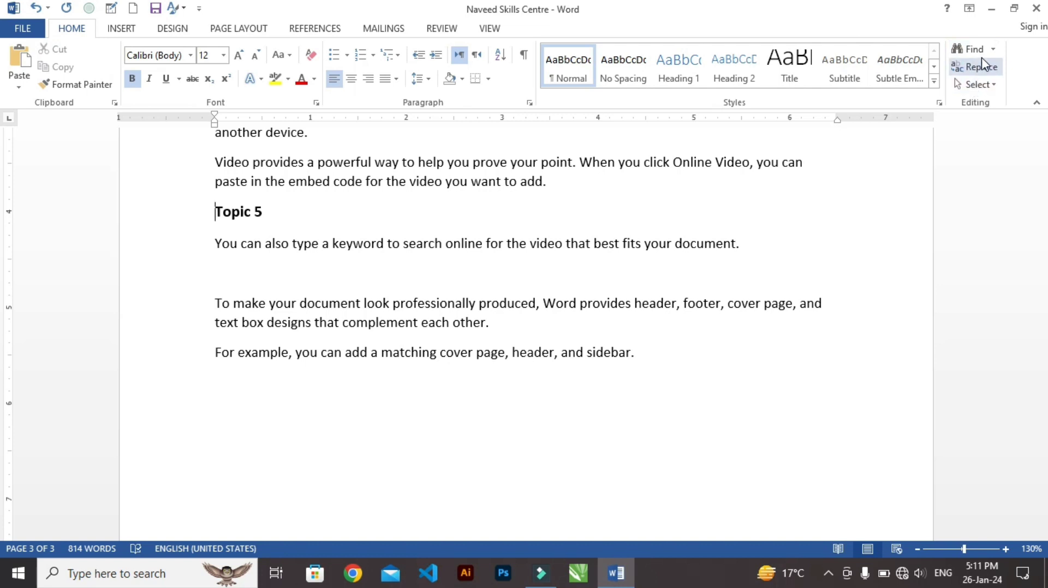
{"action": "left_click", "coordinate": [992, 49]}
{"action": "left_click", "coordinate": [452, 146]}
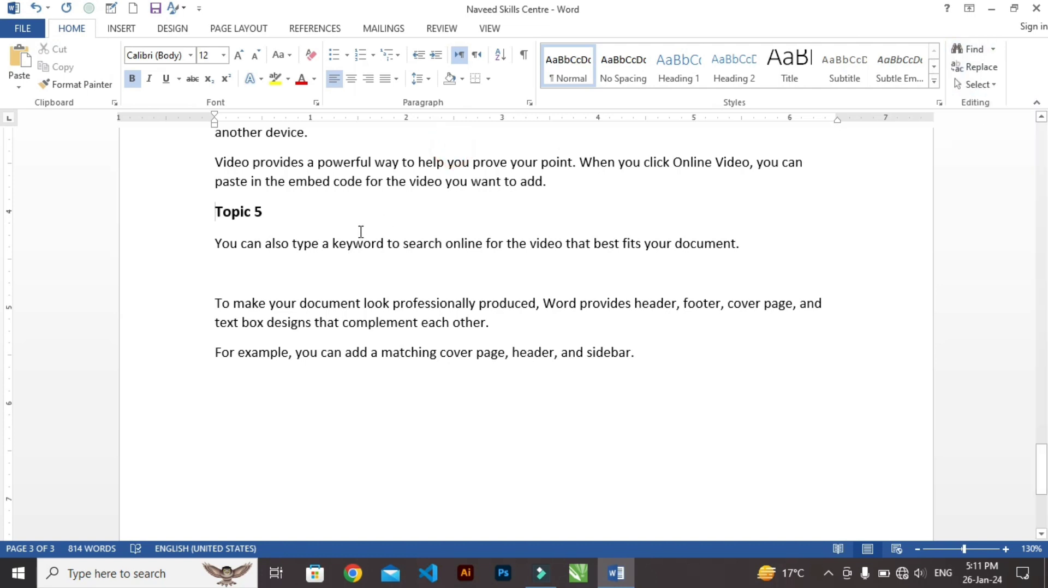
{"action": "key", "text": "ctrl+g"}
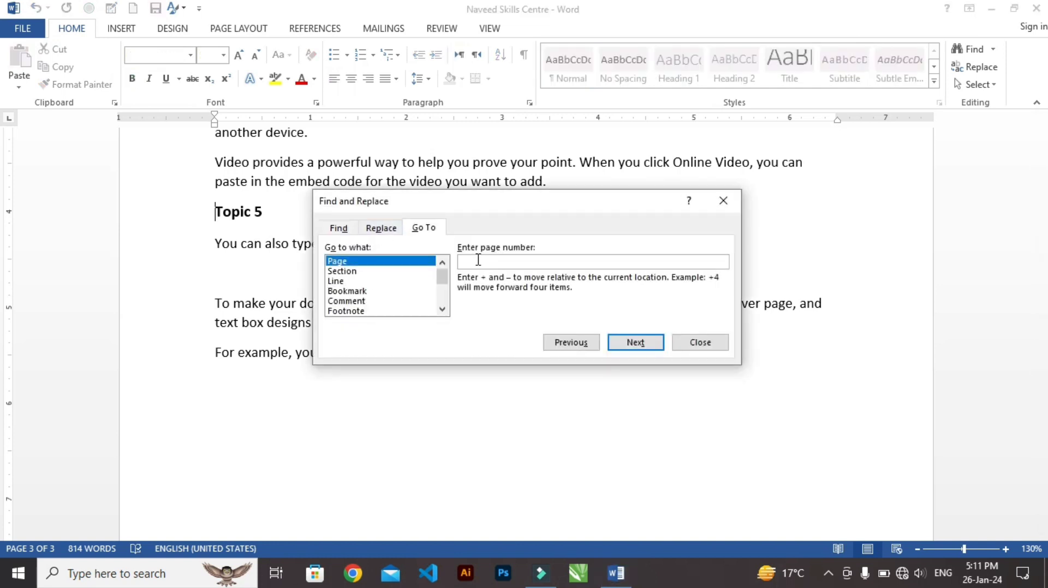
{"action": "left_click", "coordinate": [353, 292]}
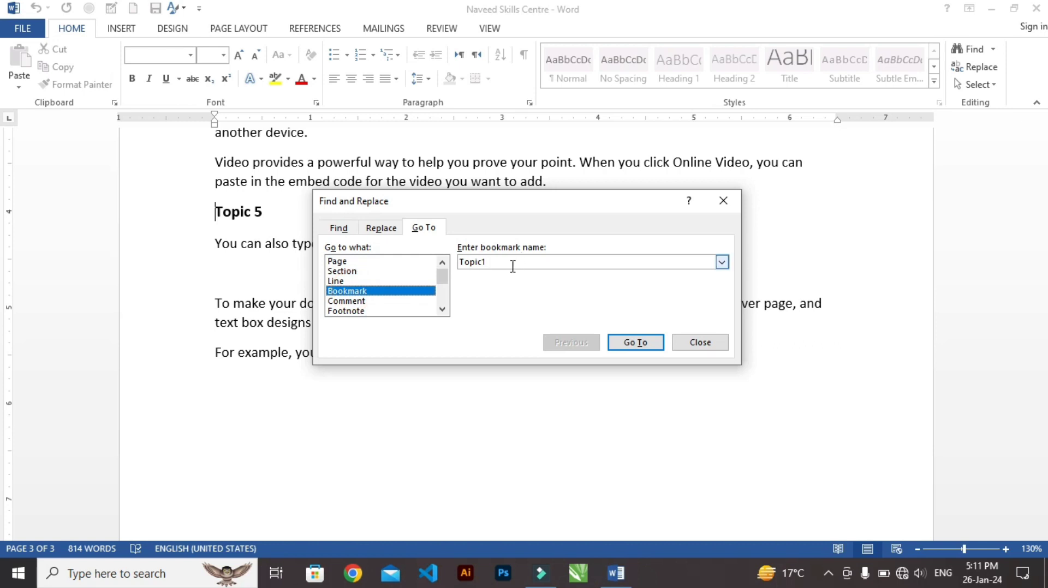
{"action": "left_click", "coordinate": [721, 263]}
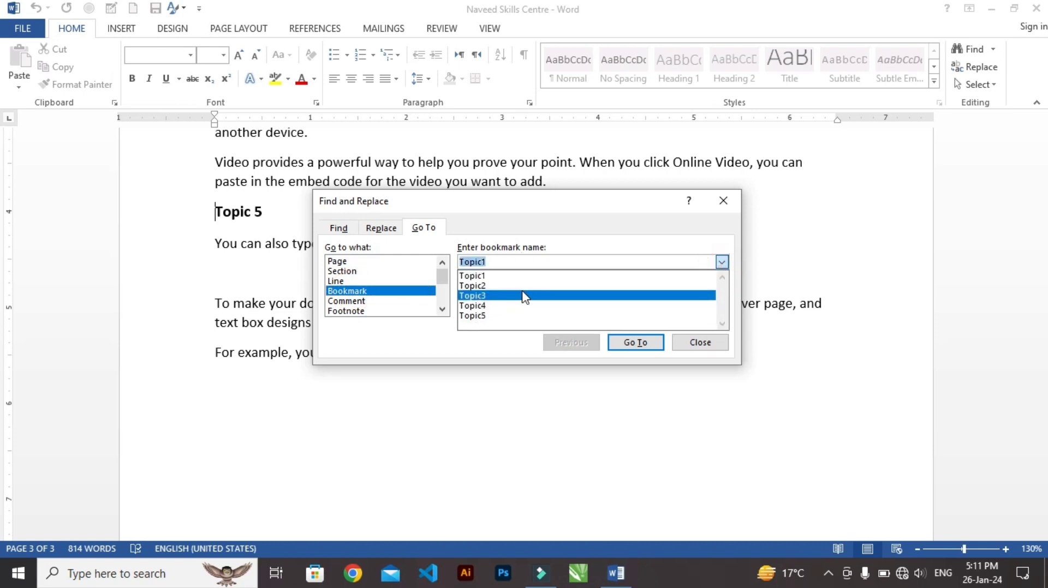
{"action": "left_click", "coordinate": [480, 296]}
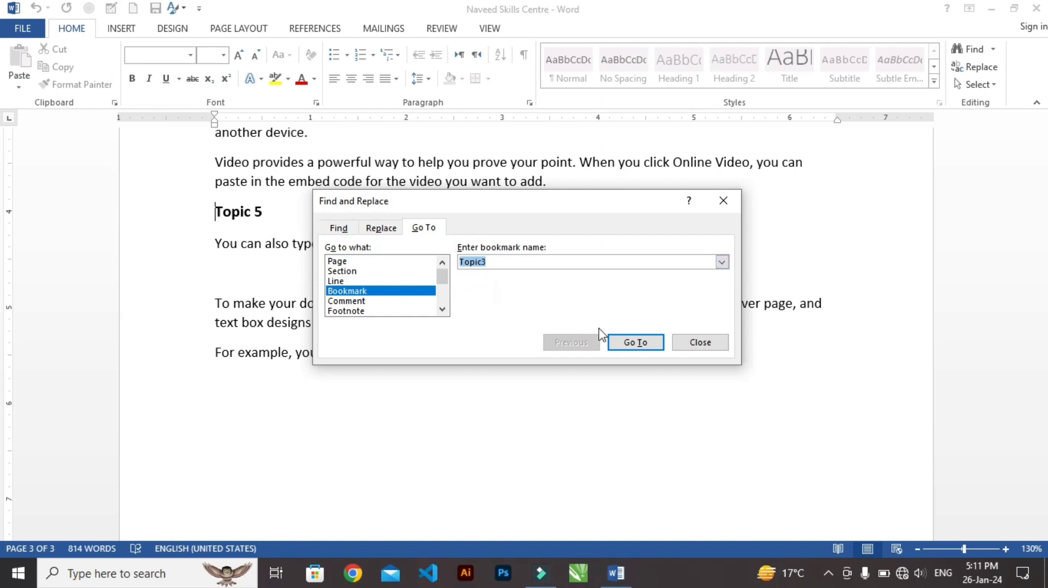
{"action": "left_click", "coordinate": [635, 342]}
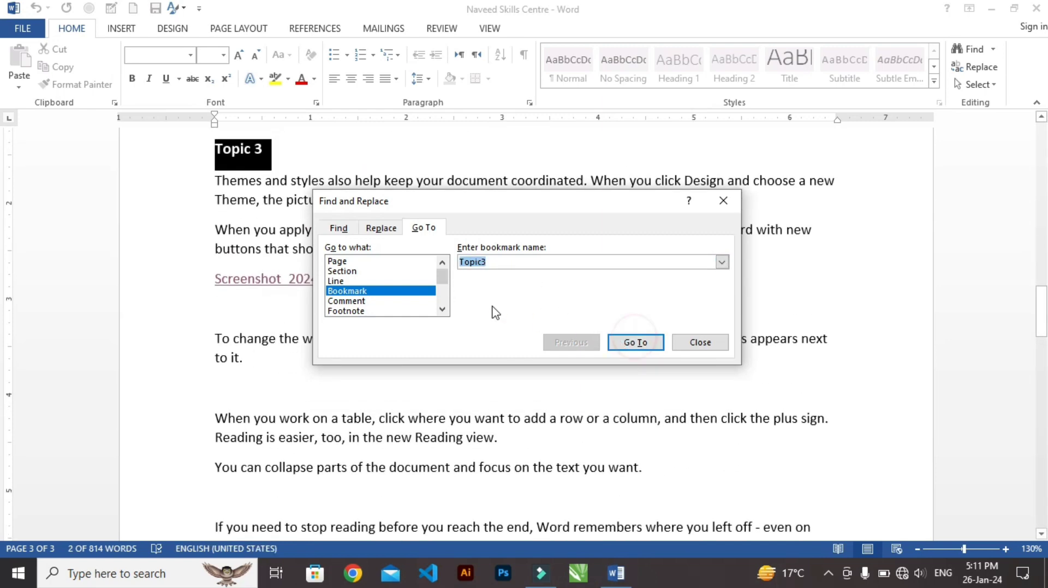
{"action": "left_click", "coordinate": [731, 198]}
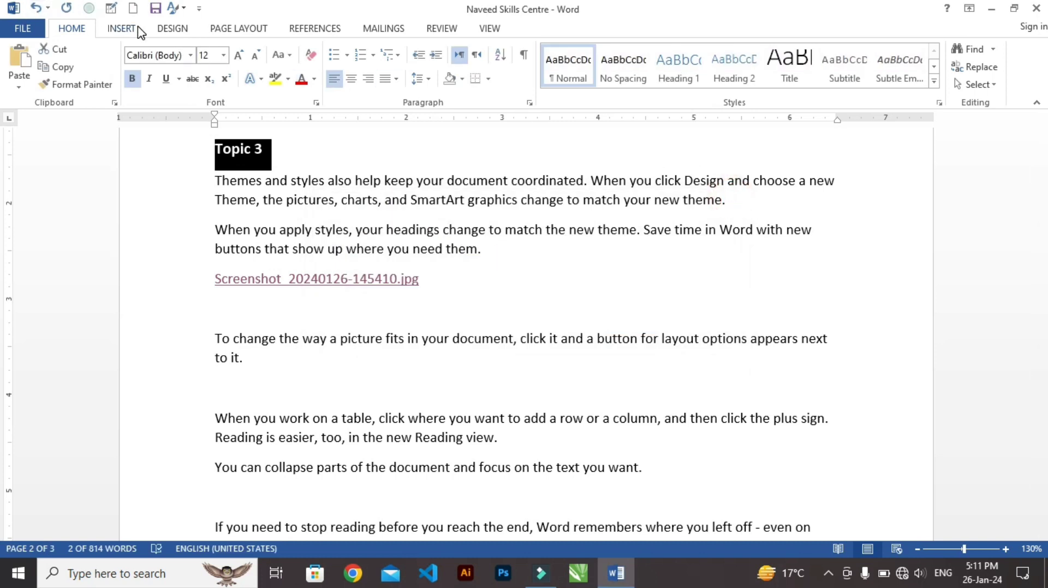
Set the cross-reference type to Bookmark and close the dialog without inserting a reference
{"action": "left_click", "coordinate": [121, 30]}
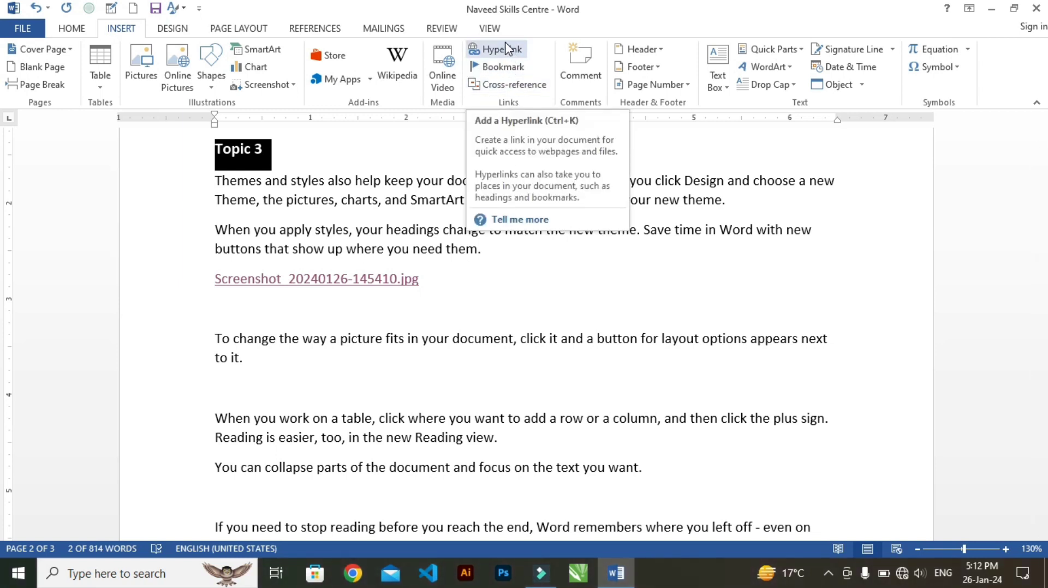
{"action": "left_click", "coordinate": [505, 86]}
{"action": "left_click", "coordinate": [606, 242]}
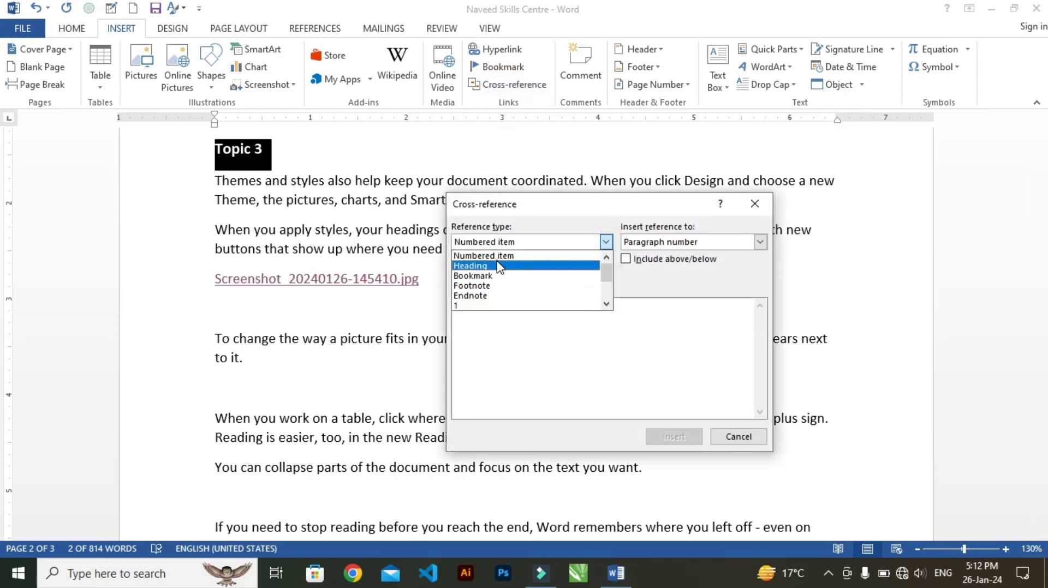
{"action": "left_click", "coordinate": [498, 266]}
{"action": "left_click", "coordinate": [604, 242]}
{"action": "left_click", "coordinate": [519, 276]}
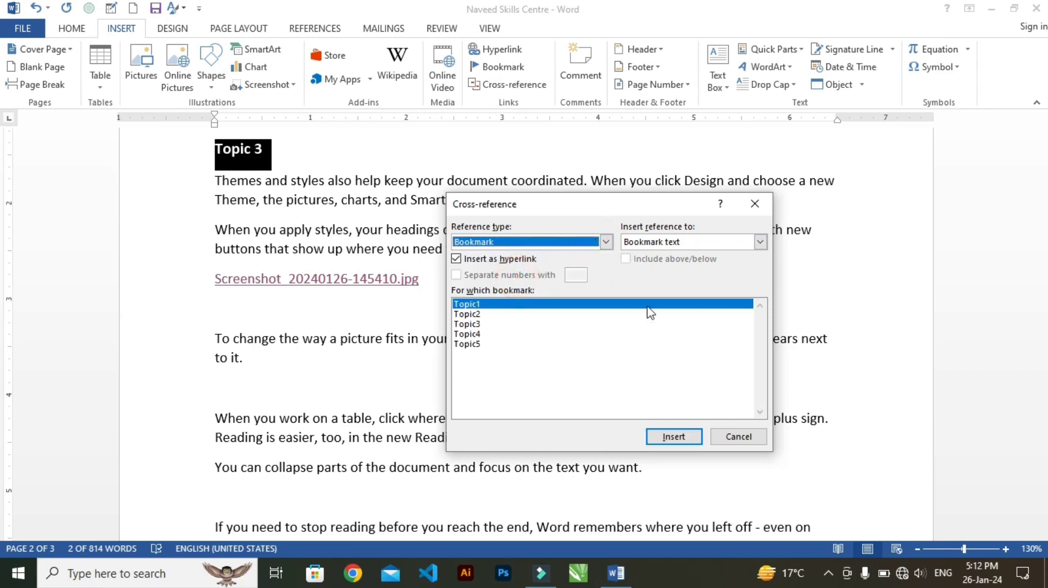
{"action": "left_click", "coordinate": [737, 437]}
Bookmark the last two paragraphs under "Topic 5", naming the bookmark with the first word of the document's title in lowercase
{"action": "scroll", "coordinate": [429, 328], "scroll_direction": "down", "scroll_amount": 10}
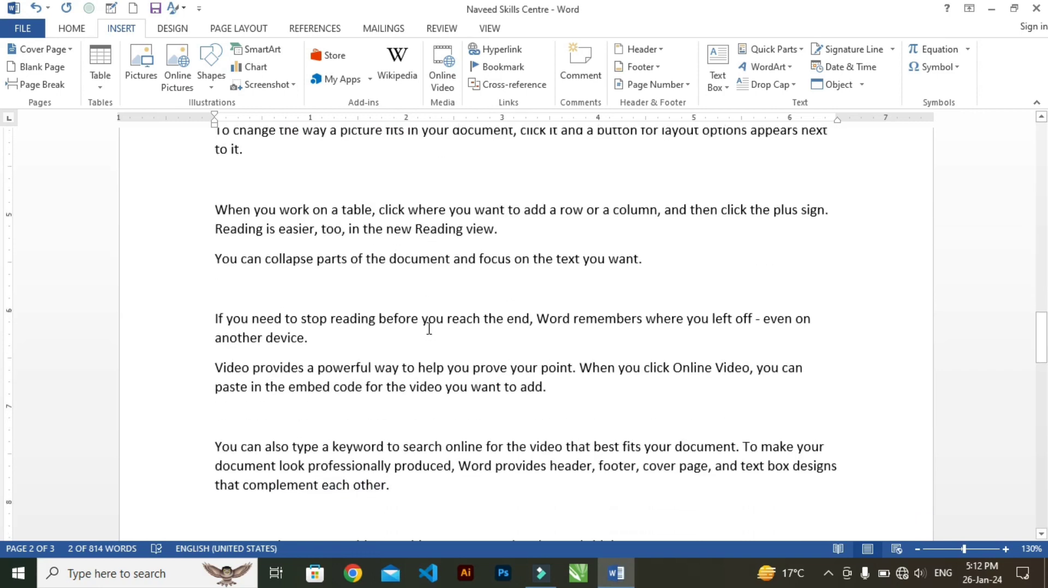
{"action": "scroll", "coordinate": [429, 325], "scroll_direction": "down", "scroll_amount": 12}
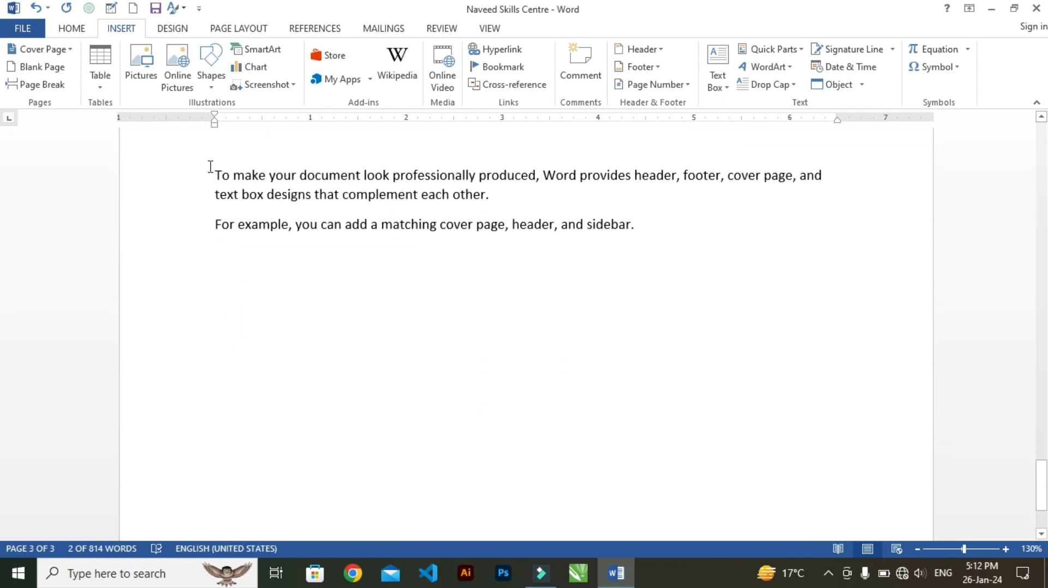
{"action": "left_click_drag", "start_coordinate": [212, 174], "coordinate": [659, 245]}
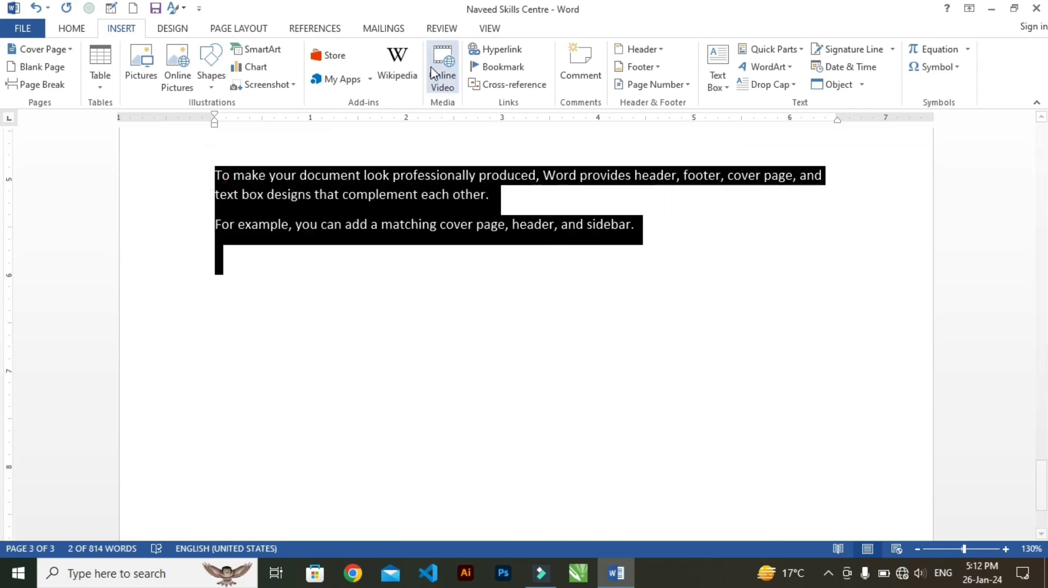
{"action": "left_click", "coordinate": [479, 70]}
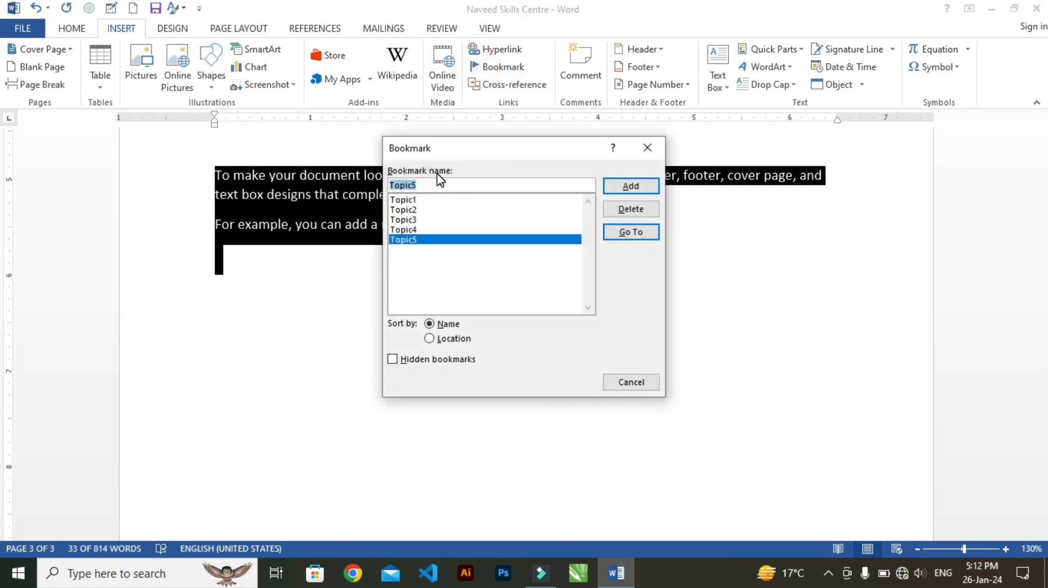
{"action": "key", "text": "BackSpace"}
{"action": "type", "text": "naveed"}
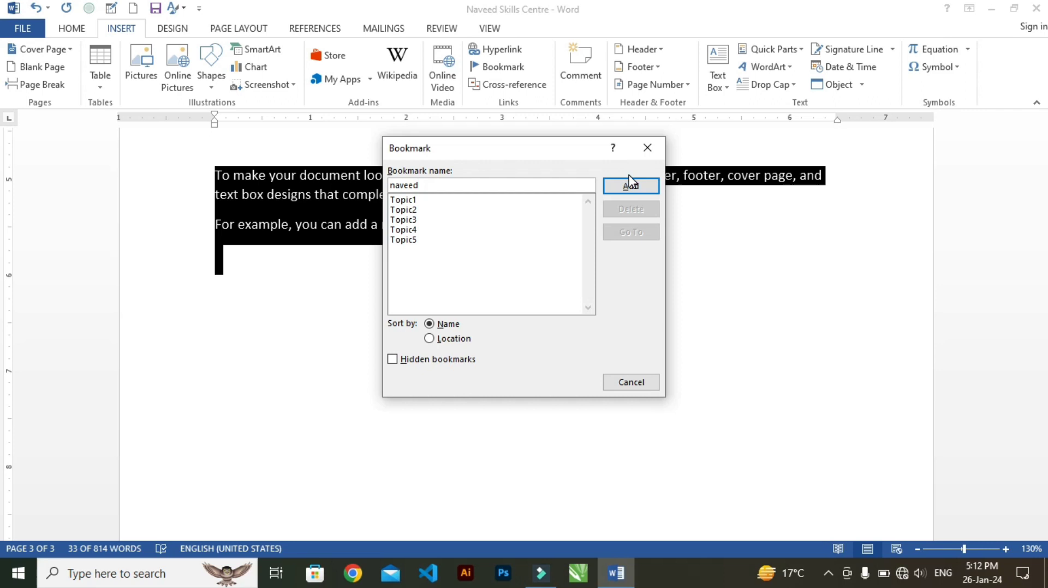
{"action": "left_click", "coordinate": [630, 185]}
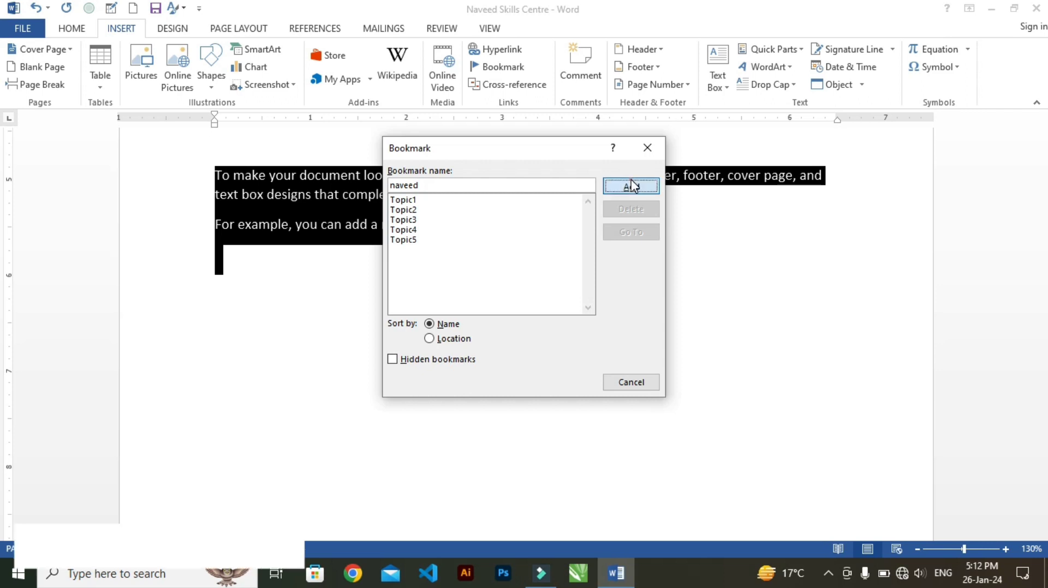
Insert a hyperlinked cross-reference to the new bookmark's text below the last paragraph of the document
{"action": "left_click", "coordinate": [276, 331]}
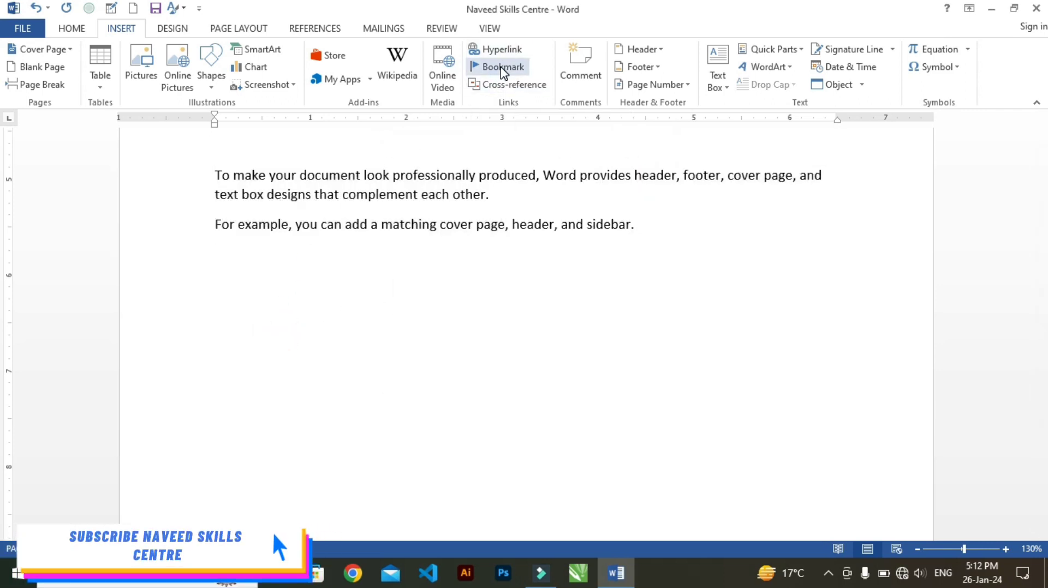
{"action": "left_click", "coordinate": [508, 87]}
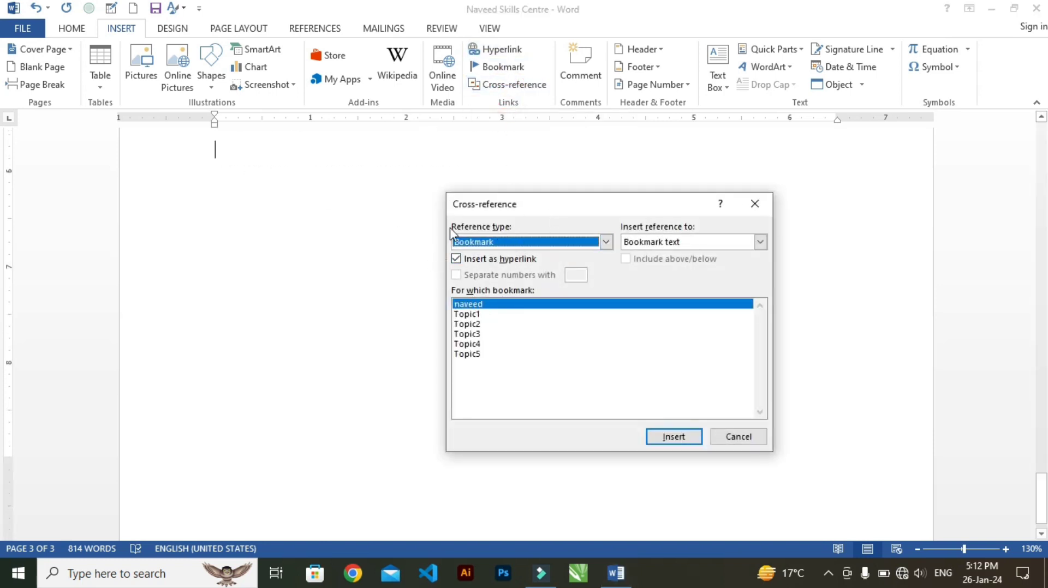
{"action": "left_click", "coordinate": [759, 242]}
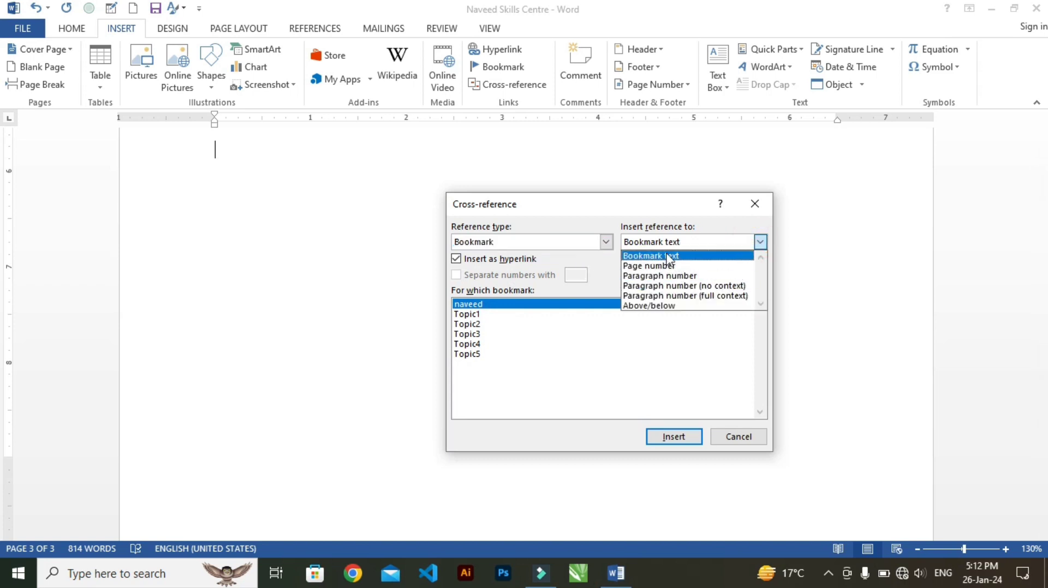
{"action": "left_click", "coordinate": [745, 242]}
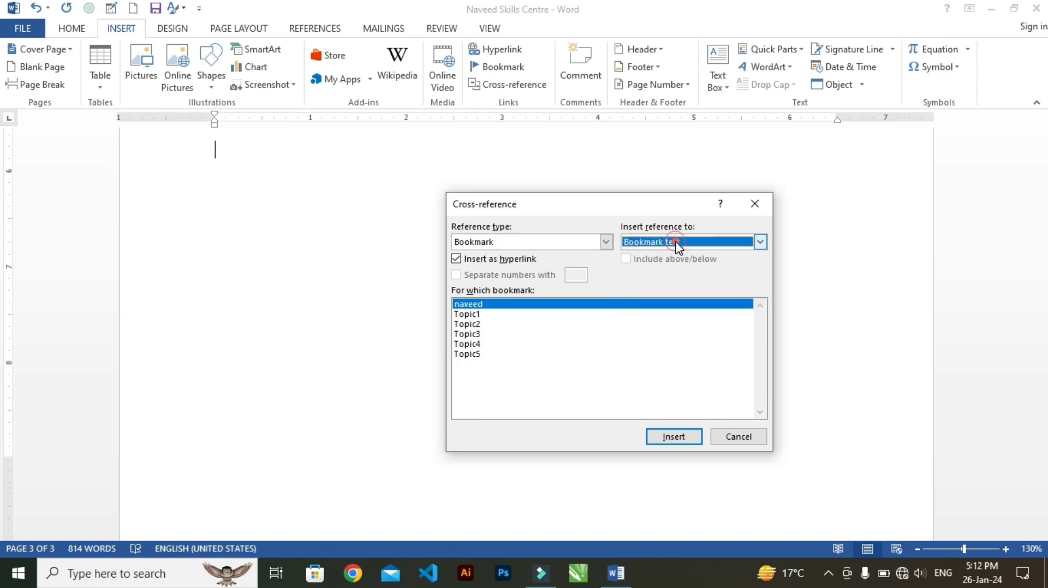
{"action": "left_click", "coordinate": [674, 437]}
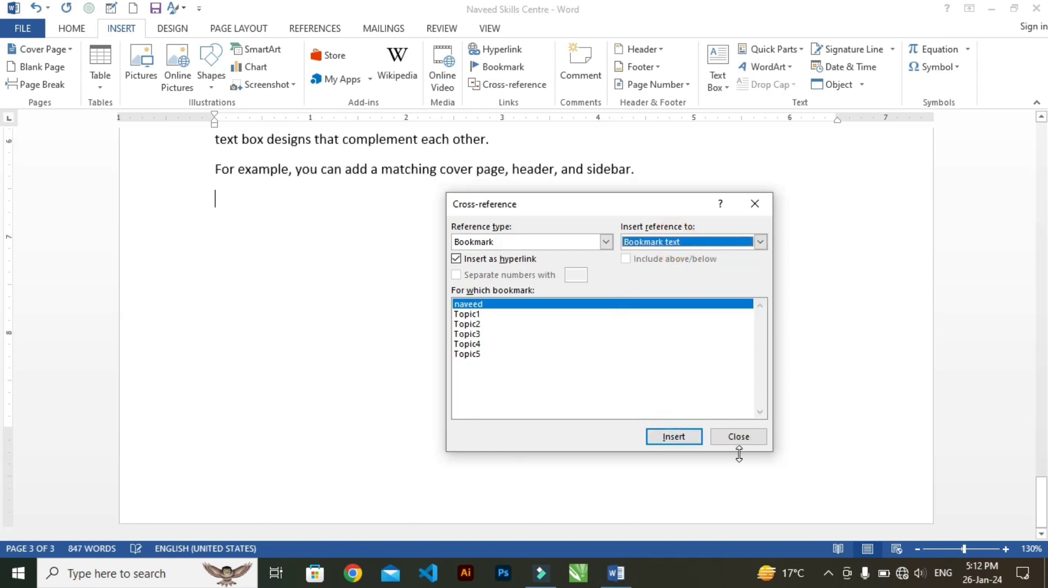
Insert the selected bookmark's text three more times as hyperlinked cross-references at the end of the document, and close the dialog
{"action": "left_click", "coordinate": [675, 438]}
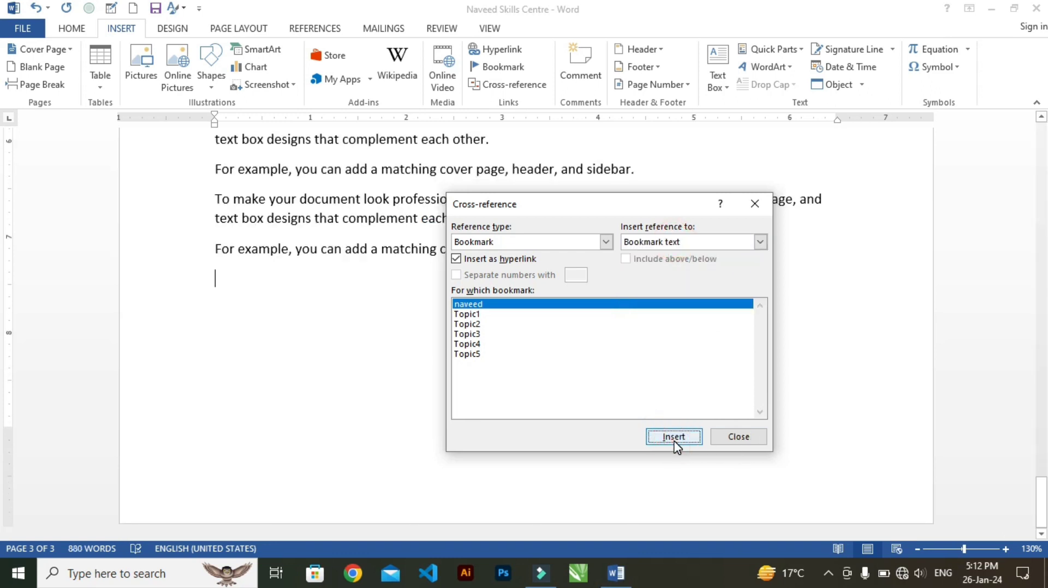
{"action": "left_click", "coordinate": [675, 438]}
{"action": "left_click", "coordinate": [675, 438]}
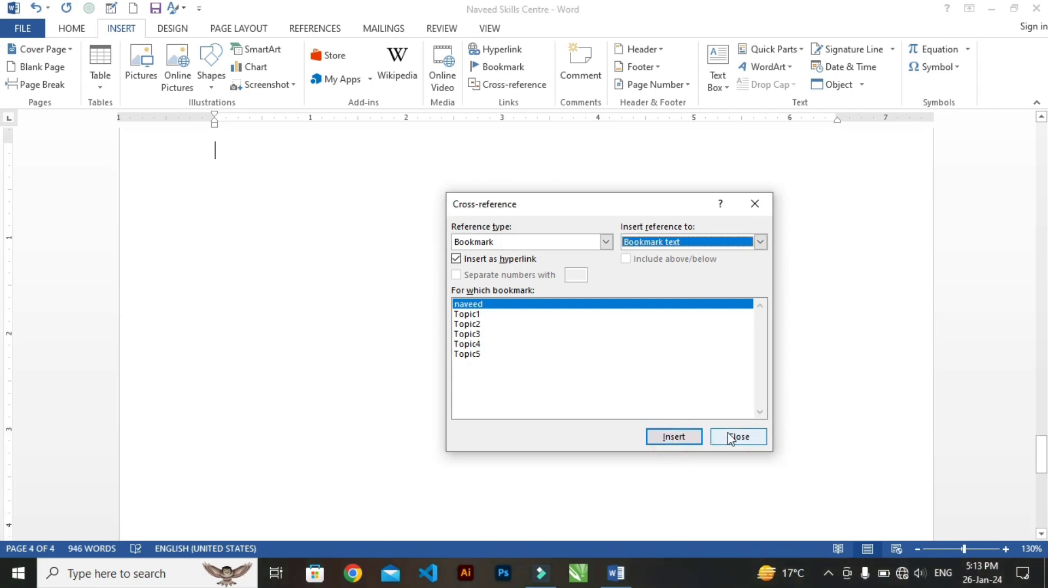
{"action": "left_click", "coordinate": [731, 436]}
{"action": "scroll", "coordinate": [472, 241], "scroll_direction": "up", "scroll_amount": 10}
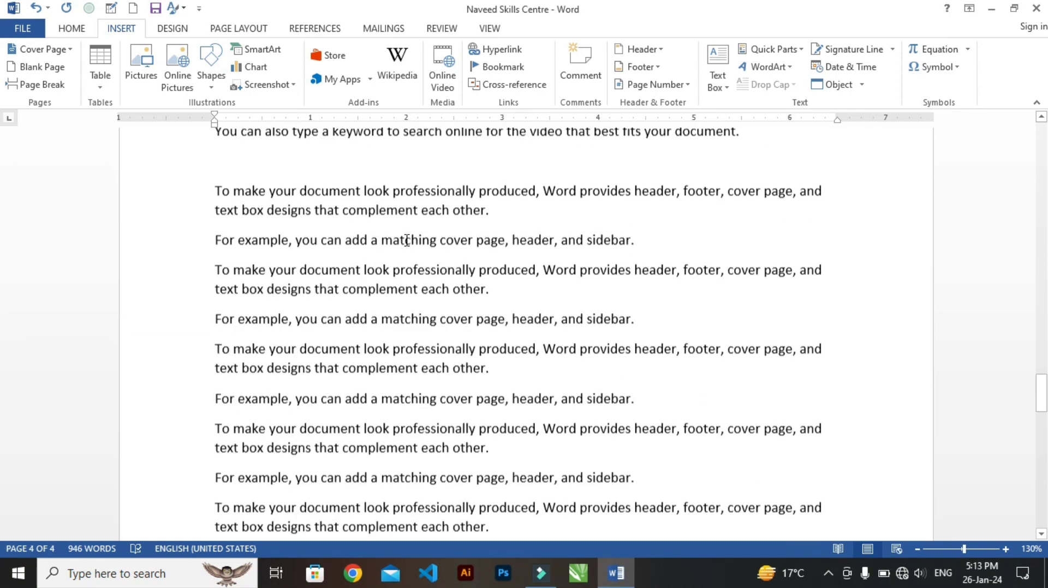
{"action": "left_click_drag", "start_coordinate": [213, 182], "coordinate": [664, 460]}
{"action": "left_click", "coordinate": [583, 293]}
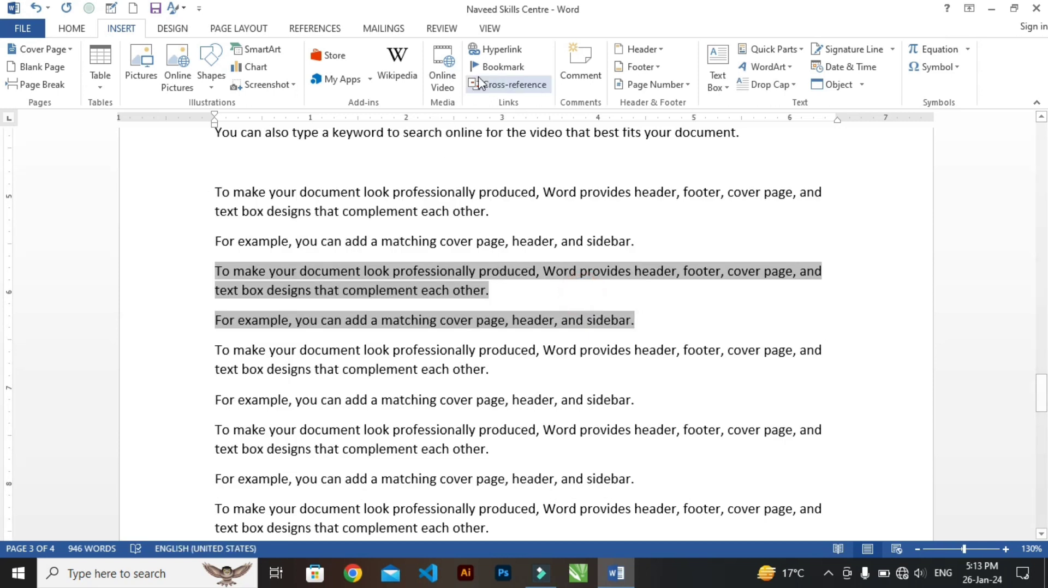
{"action": "left_click", "coordinate": [734, 194]}
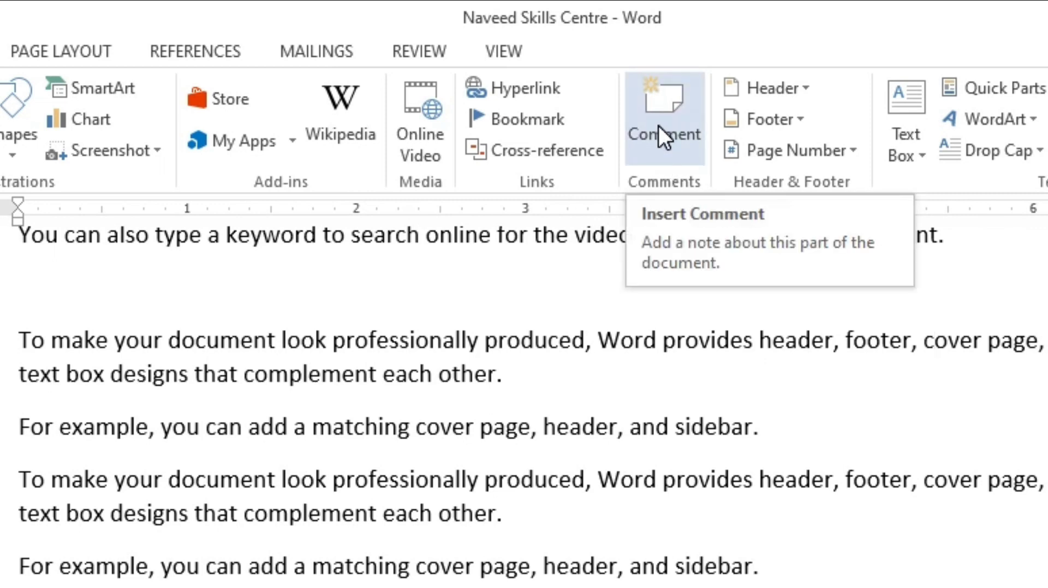
{"action": "left_click", "coordinate": [411, 57]}
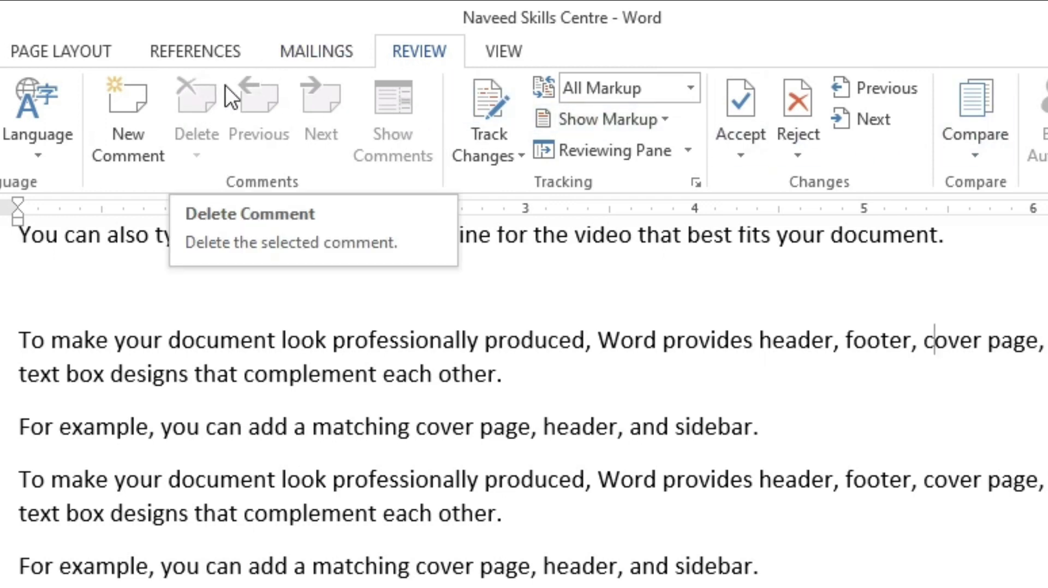
{"action": "left_click", "coordinate": [121, 28]}
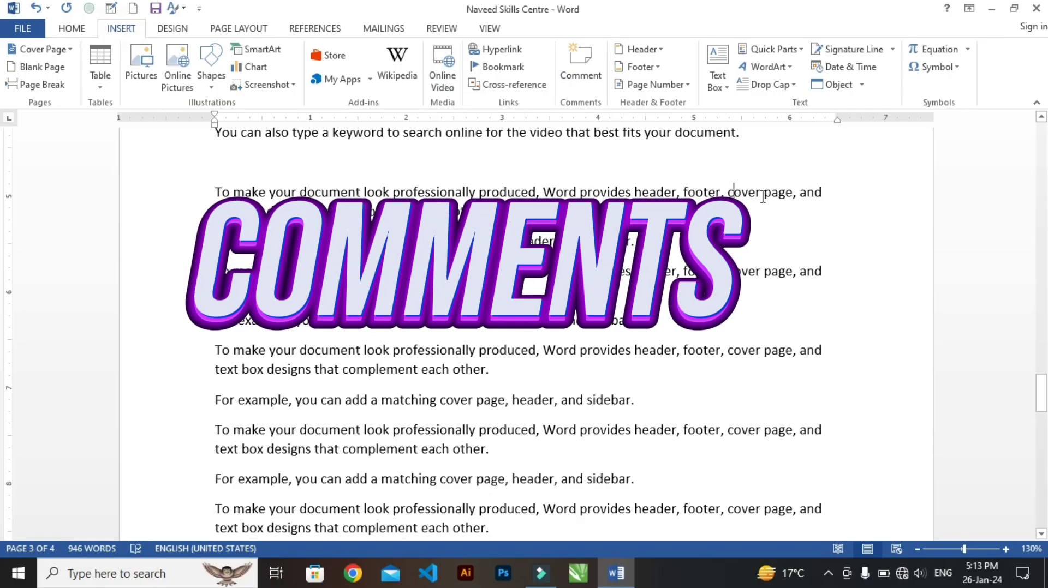
Attach blank comments to the words "cover page" below Topic 5 and to the "Topic 5" heading
{"action": "left_click_drag", "start_coordinate": [758, 194], "coordinate": [792, 195]}
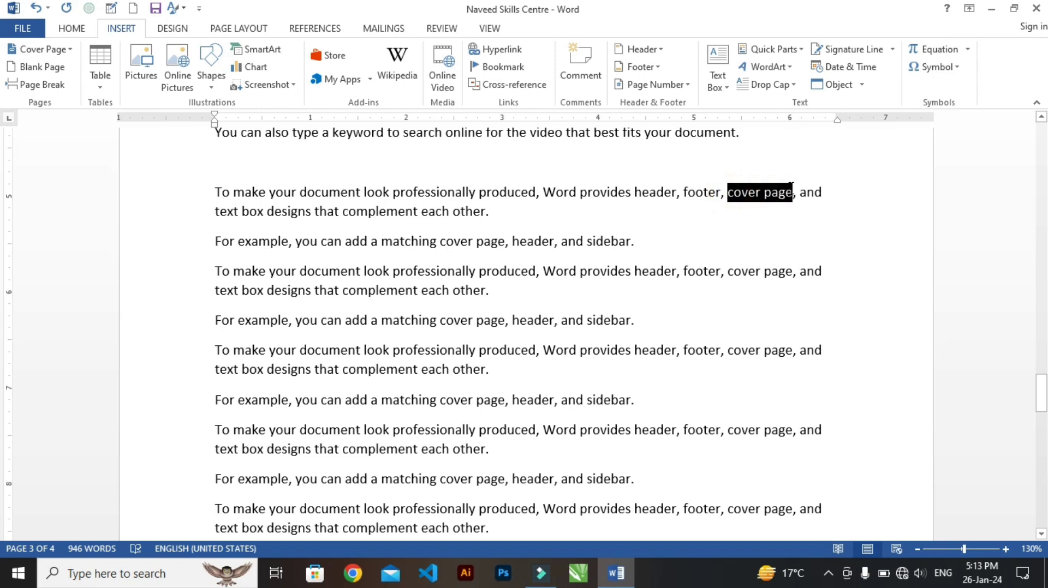
{"action": "left_click", "coordinate": [583, 65]}
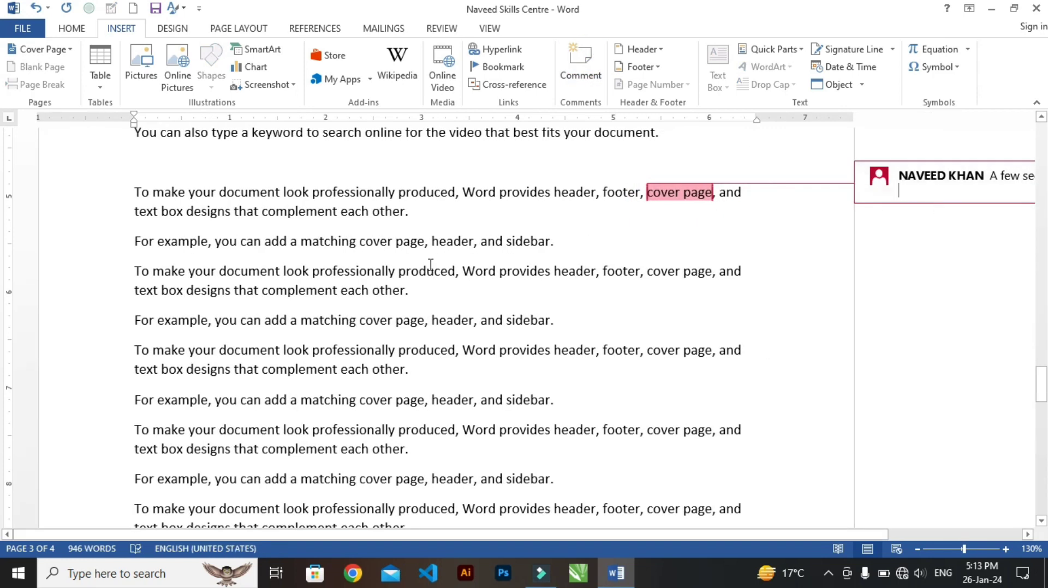
{"action": "scroll", "coordinate": [291, 305], "scroll_direction": "down", "scroll_amount": 10}
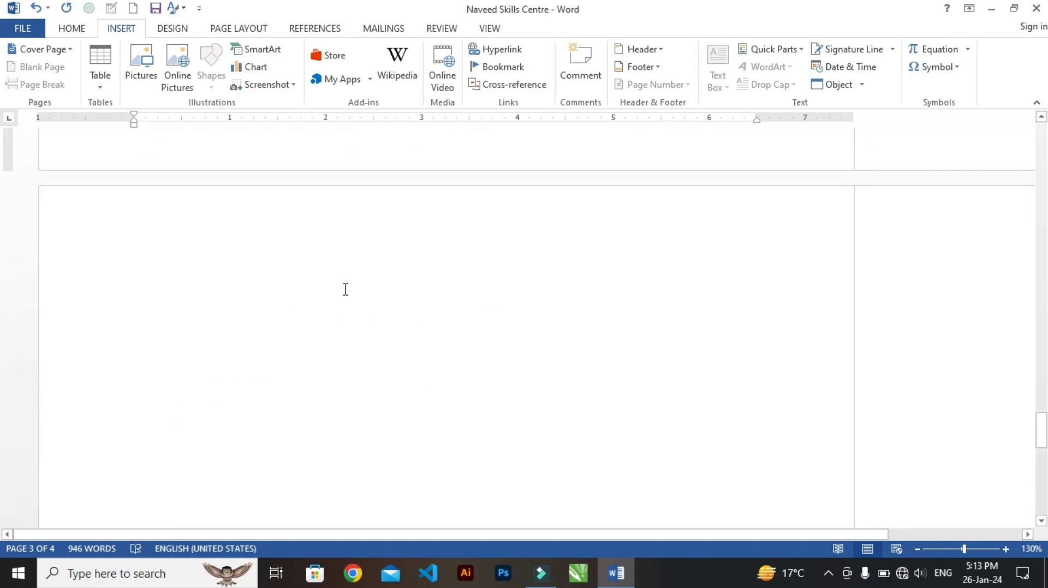
{"action": "scroll", "coordinate": [345, 289], "scroll_direction": "up", "scroll_amount": 15}
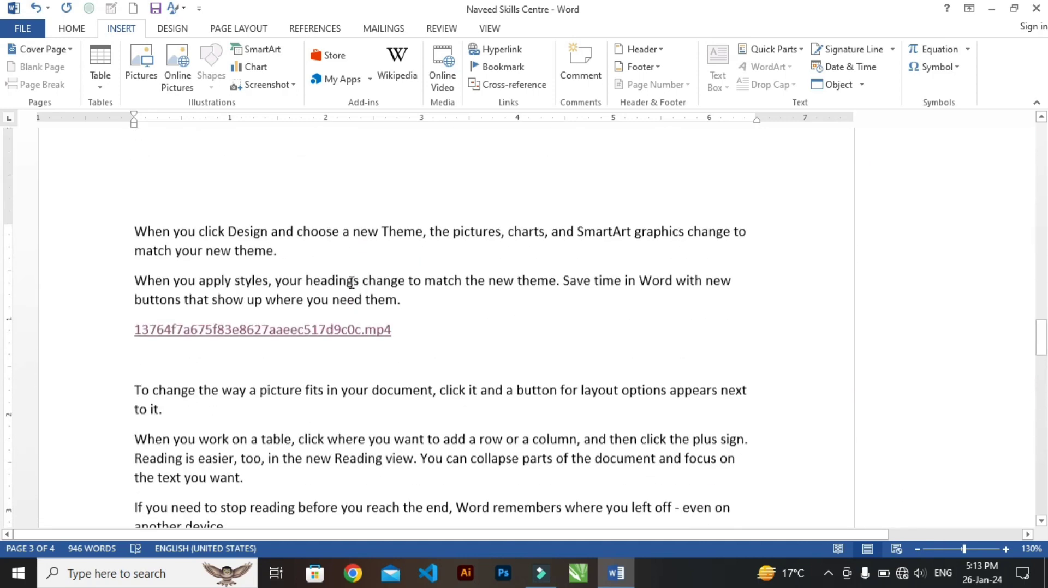
{"action": "scroll", "coordinate": [352, 282], "scroll_direction": "down", "scroll_amount": 3}
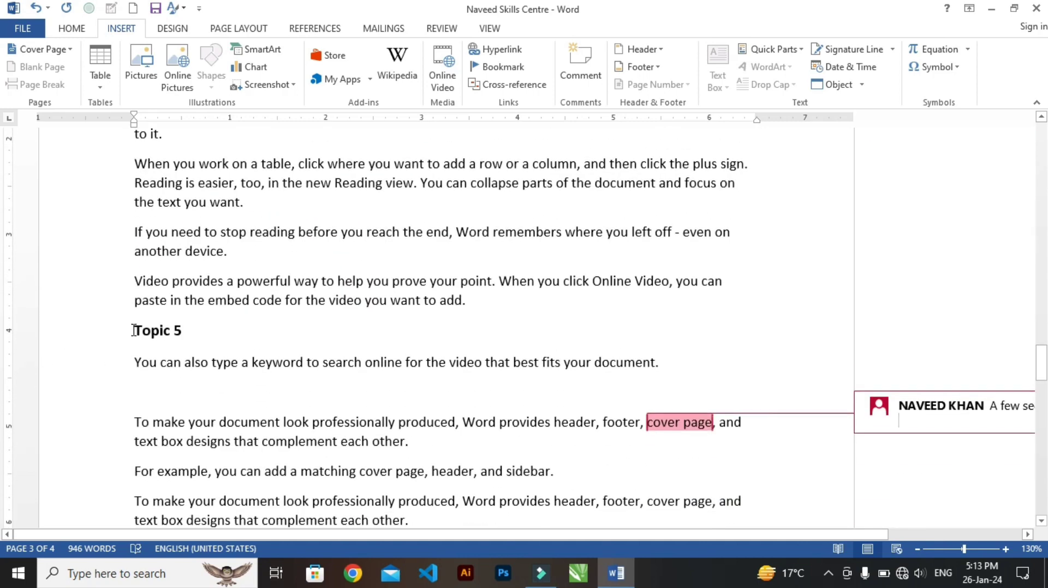
{"action": "left_click_drag", "start_coordinate": [134, 330], "coordinate": [191, 333]}
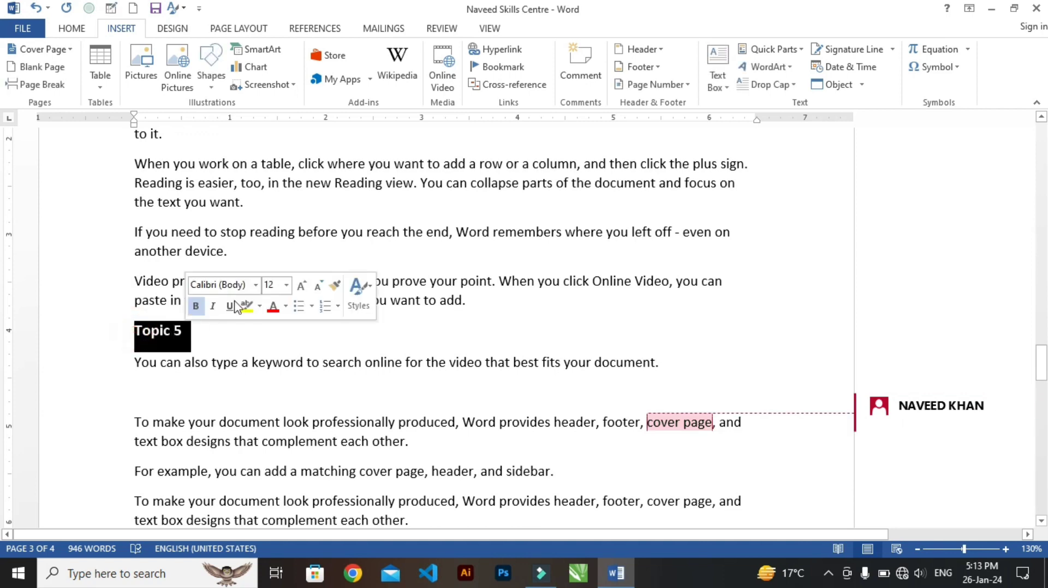
{"action": "left_click", "coordinate": [593, 69]}
Add the comment "Video of ms word" to the linked mp4 file name on page 3
{"action": "scroll", "coordinate": [311, 272], "scroll_direction": "up", "scroll_amount": 7}
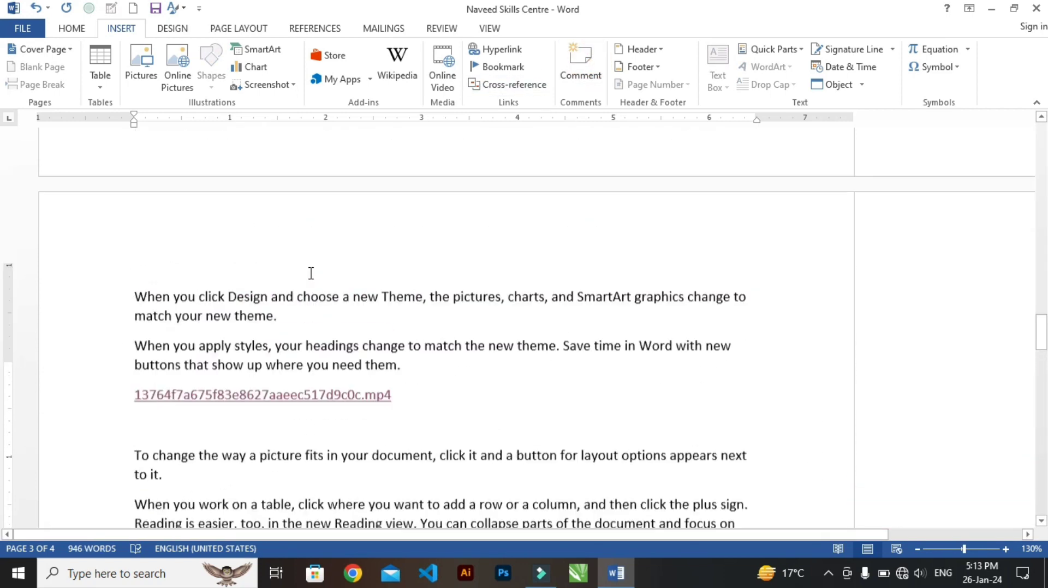
{"action": "scroll", "coordinate": [310, 273], "scroll_direction": "up", "scroll_amount": 3}
{"action": "scroll", "coordinate": [309, 273], "scroll_direction": "down", "scroll_amount": 6}
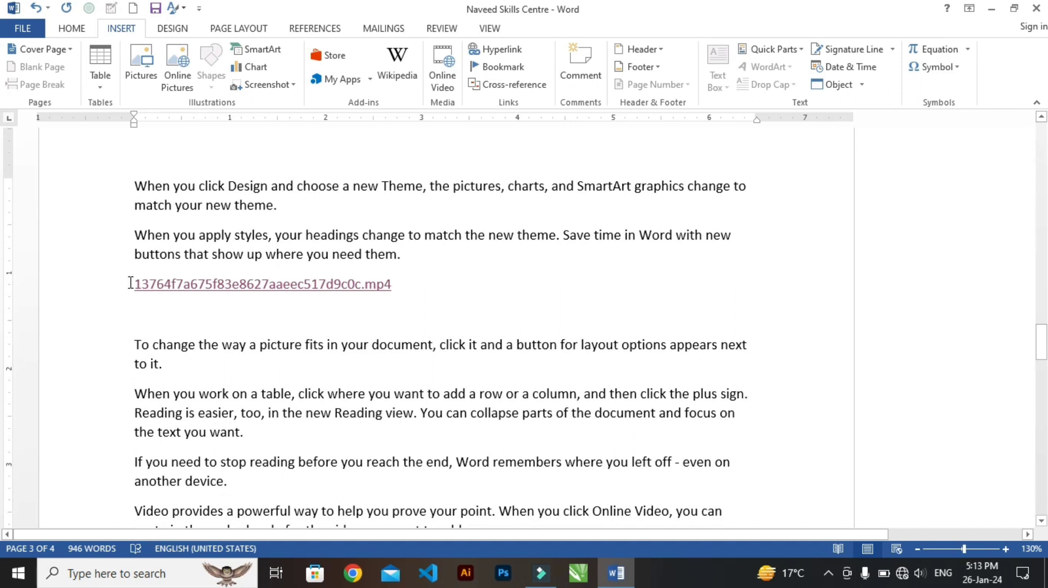
{"action": "left_click_drag", "start_coordinate": [130, 283], "coordinate": [408, 285]}
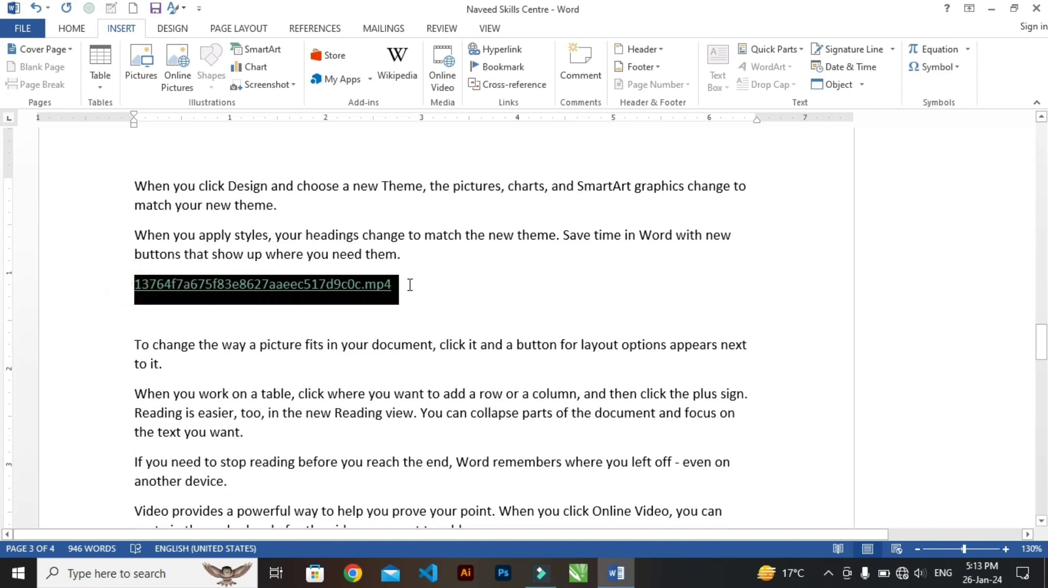
{"action": "left_click", "coordinate": [595, 69]}
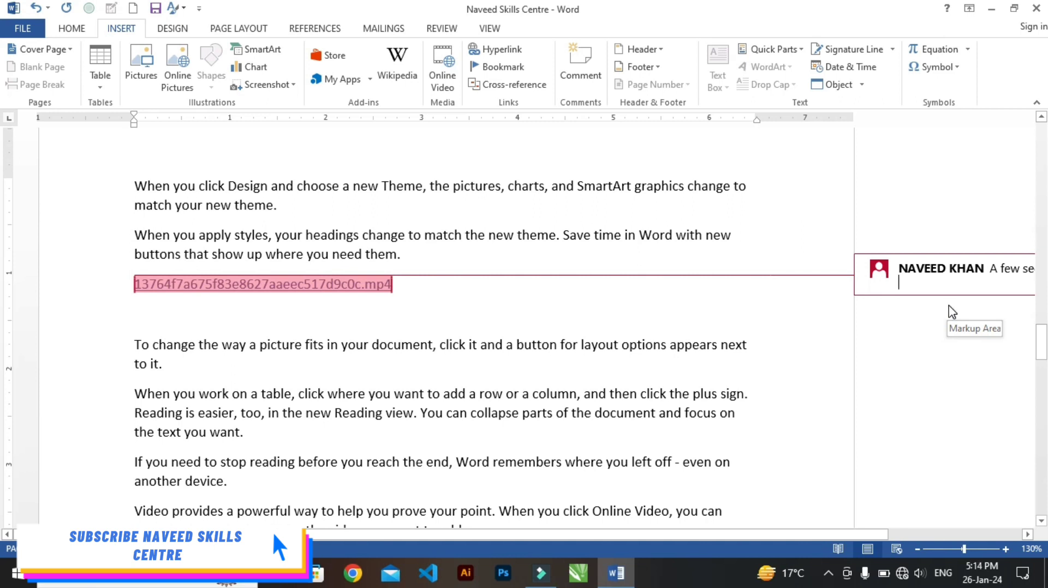
{"action": "type", "text": "Video of ms word"}
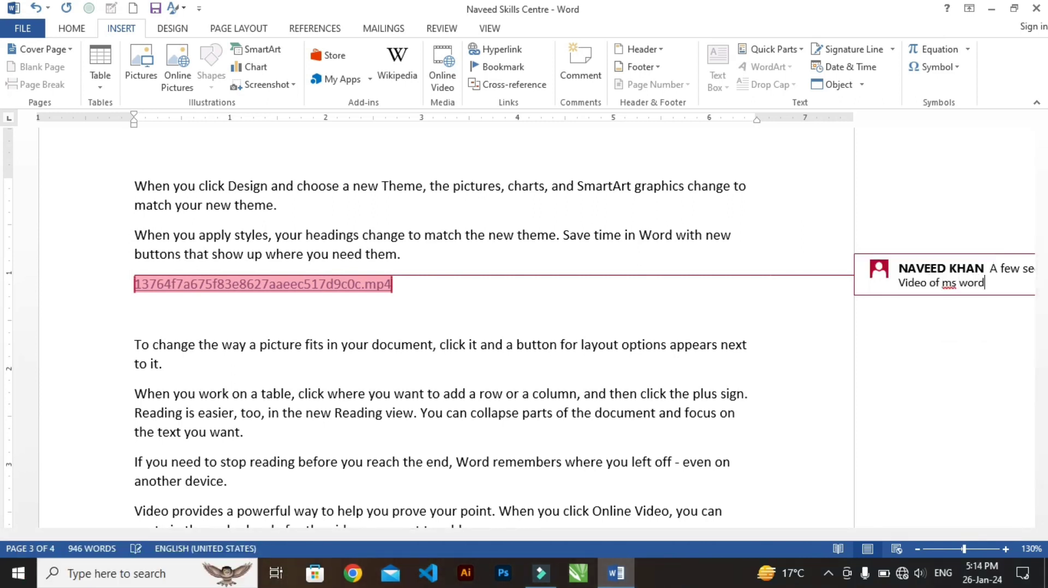
{"action": "left_click", "coordinate": [682, 305]}
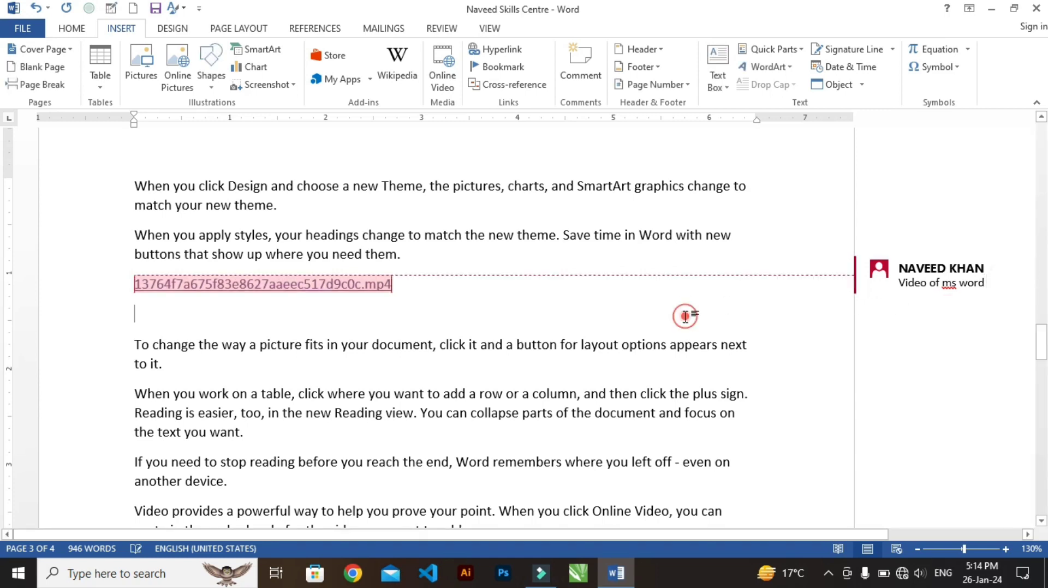
Add the comment "Ms word pic" to the Screenshot_20240126-145410.jpg link on page 2
{"action": "scroll", "coordinate": [578, 295], "scroll_direction": "up", "scroll_amount": 3}
{"action": "scroll", "coordinate": [576, 297], "scroll_direction": "down", "scroll_amount": 9}
{"action": "scroll", "coordinate": [543, 306], "scroll_direction": "up", "scroll_amount": 6}
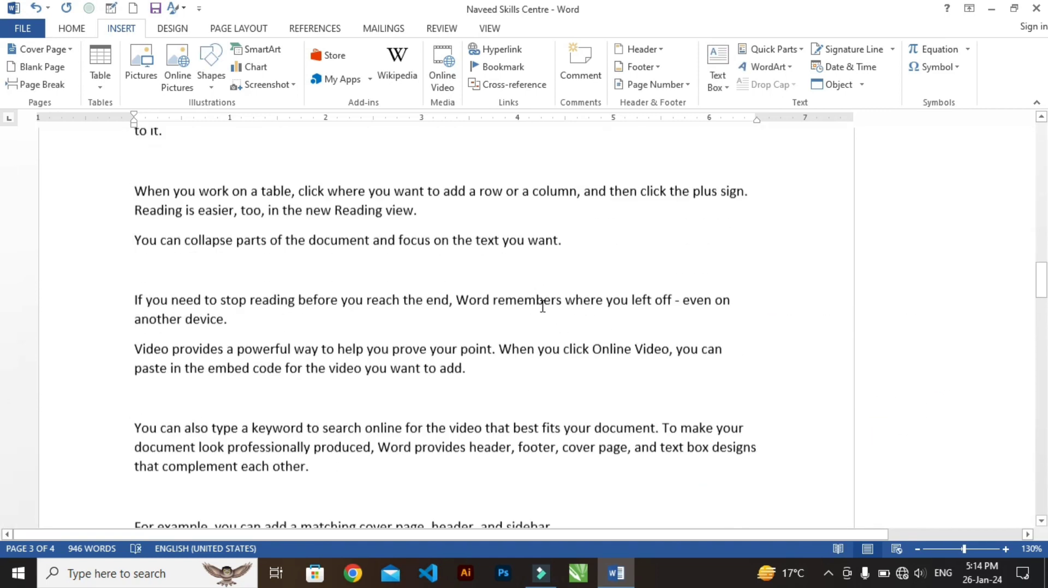
{"action": "left_click_drag", "start_coordinate": [129, 207], "coordinate": [339, 206]}
{"action": "left_click", "coordinate": [579, 71]}
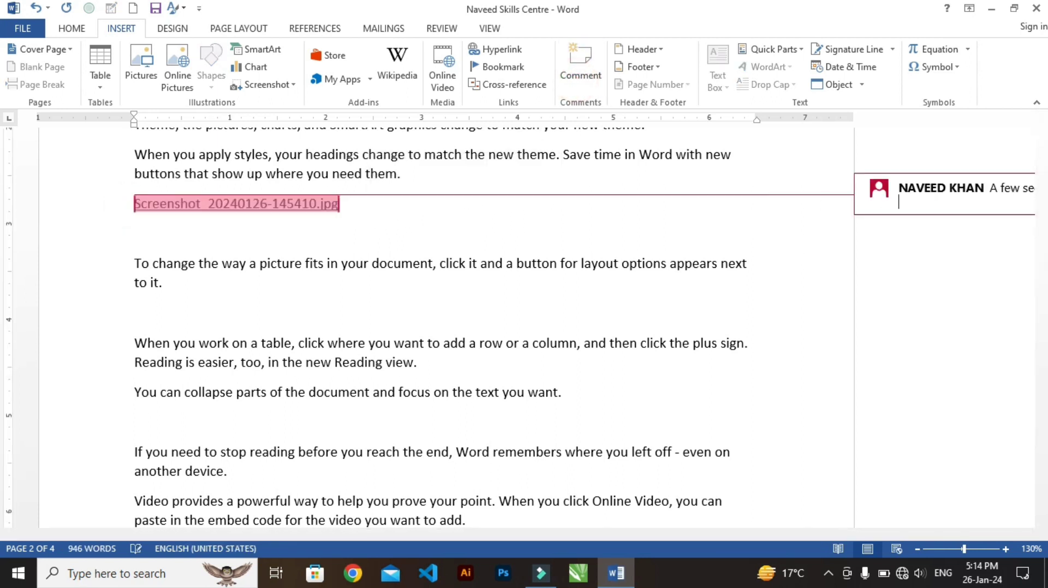
{"action": "type", "text": "ms w"}
{"action": "left_click", "coordinate": [494, 268]}
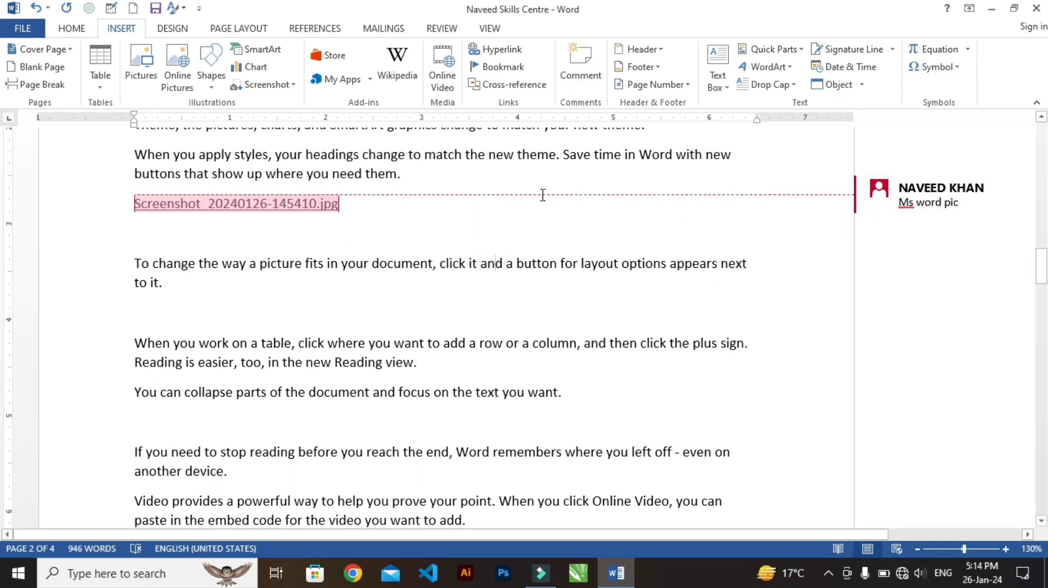
Undo all the comments just added to the links, the Topic 5 heading and the words "cover page"
{"action": "key", "text": "ctrl+z"}
{"action": "key", "text": "ctrl+z"}
{"action": "key", "text": "ctrl+z"}
{"action": "key", "text": "ctrl+z"}
{"action": "key", "text": "ctrl+z"}
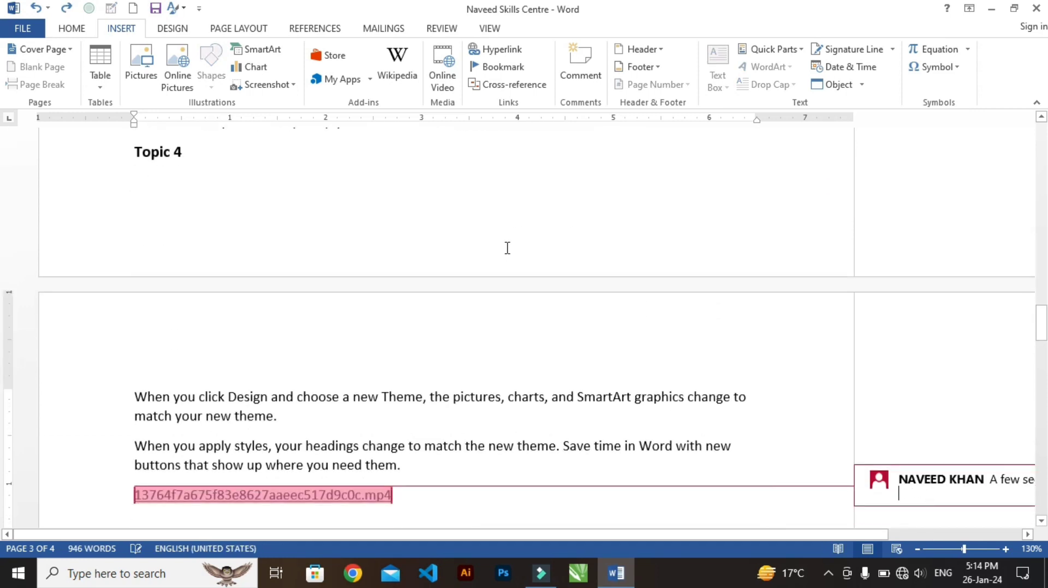
{"action": "key", "text": "ctrl+z"}
{"action": "key", "text": "ctrl+z"}
{"action": "key", "text": "ctrl+z"}
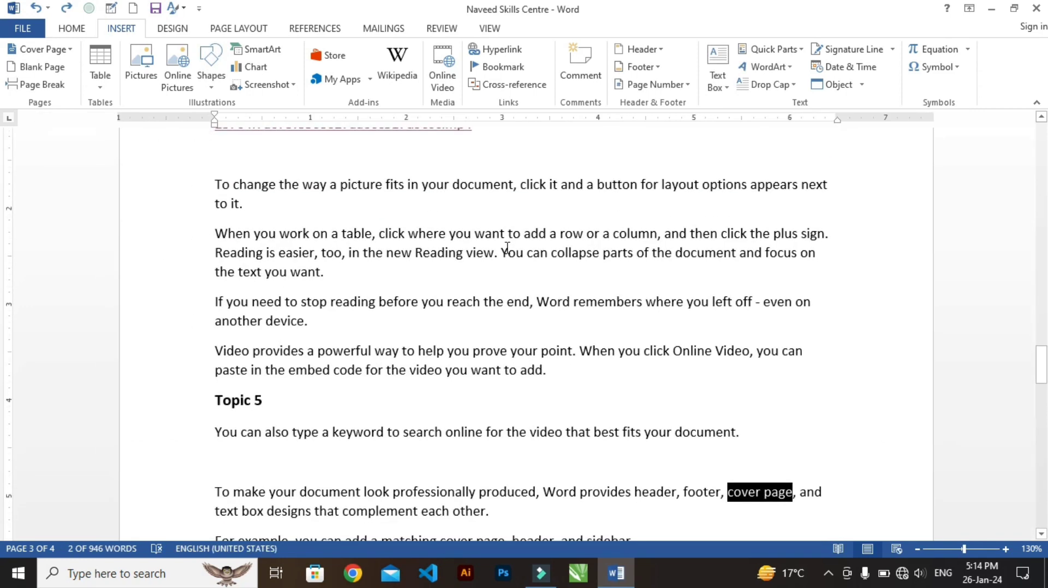
{"action": "key", "text": "ctrl+z"}
{"action": "key", "text": "ctrl+z"}
{"action": "key", "text": "ctrl+z"}
{"action": "key", "text": "ctrl+z"}
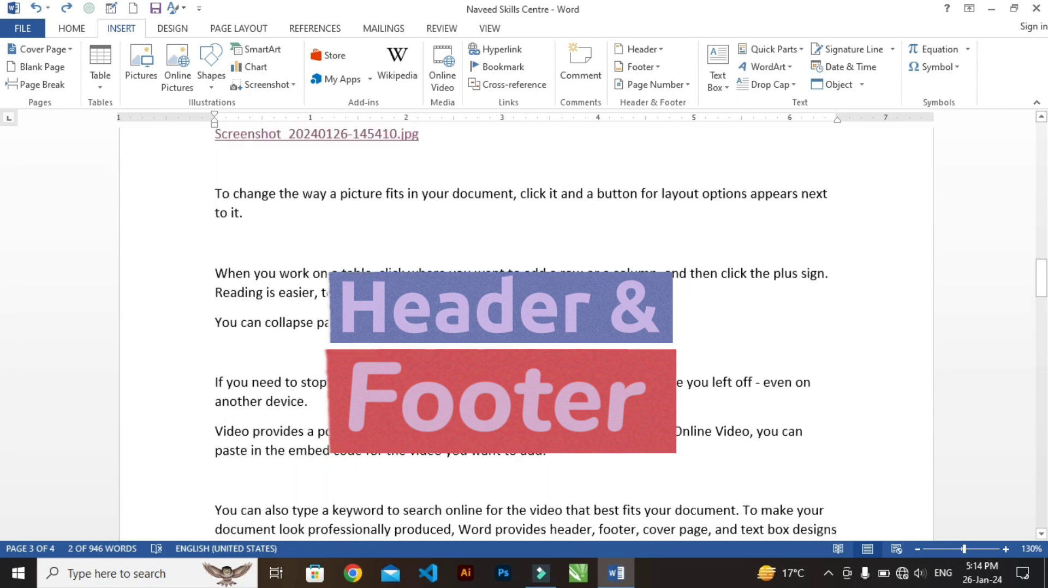
Open the first page's header area for editing and return to the document body, twice
{"action": "scroll", "coordinate": [517, 295], "scroll_direction": "up", "scroll_amount": 20}
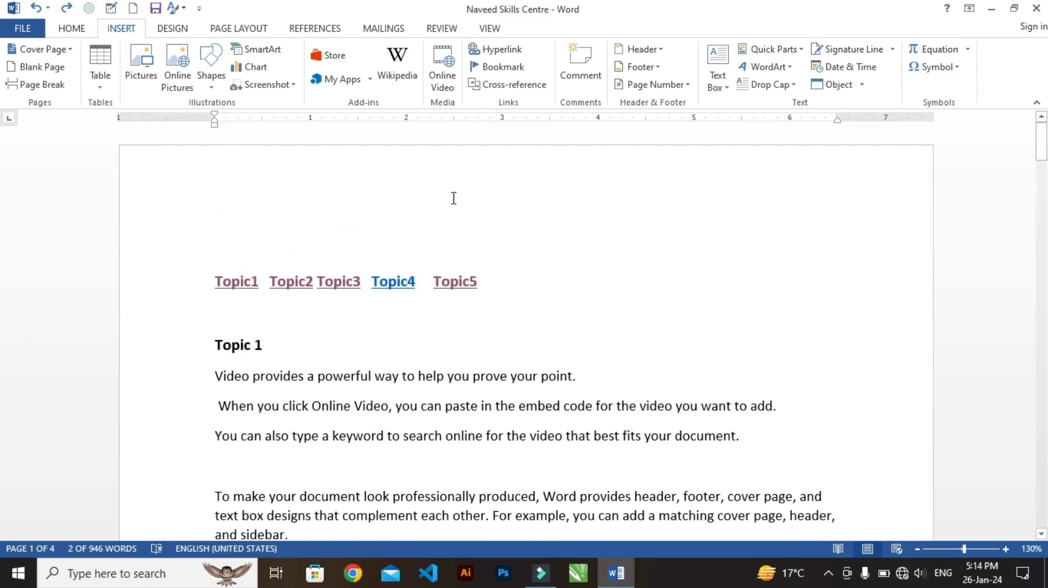
{"action": "double_click", "coordinate": [499, 194]}
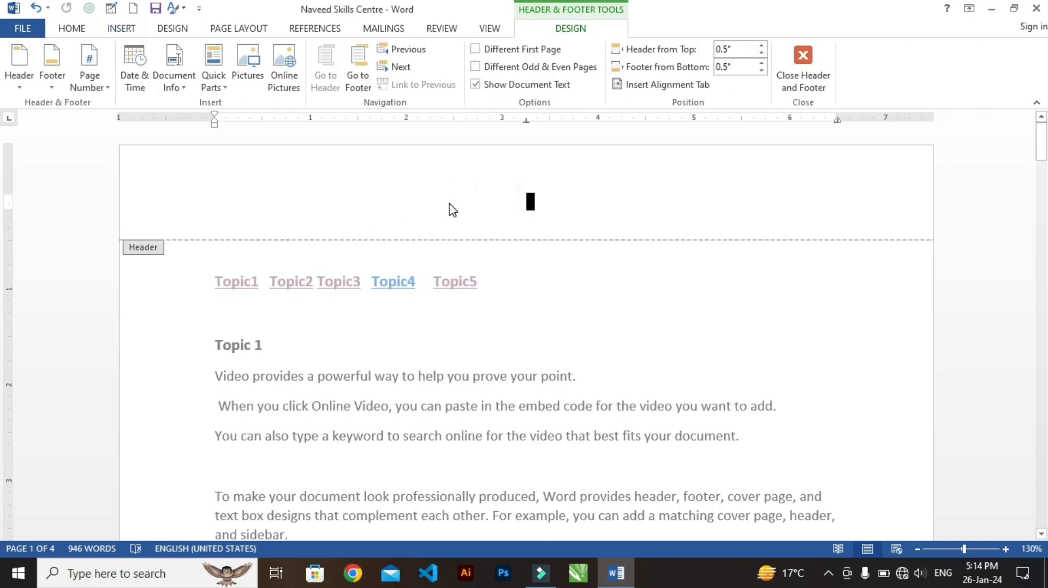
{"action": "scroll", "coordinate": [521, 223], "scroll_direction": "down", "scroll_amount": 15}
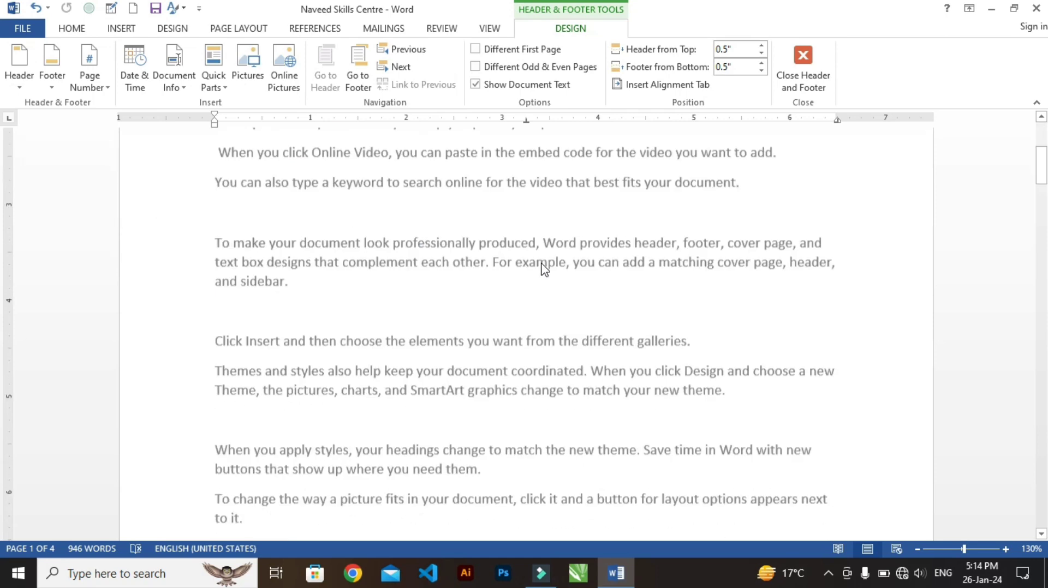
{"action": "scroll", "coordinate": [578, 273], "scroll_direction": "up", "scroll_amount": 15}
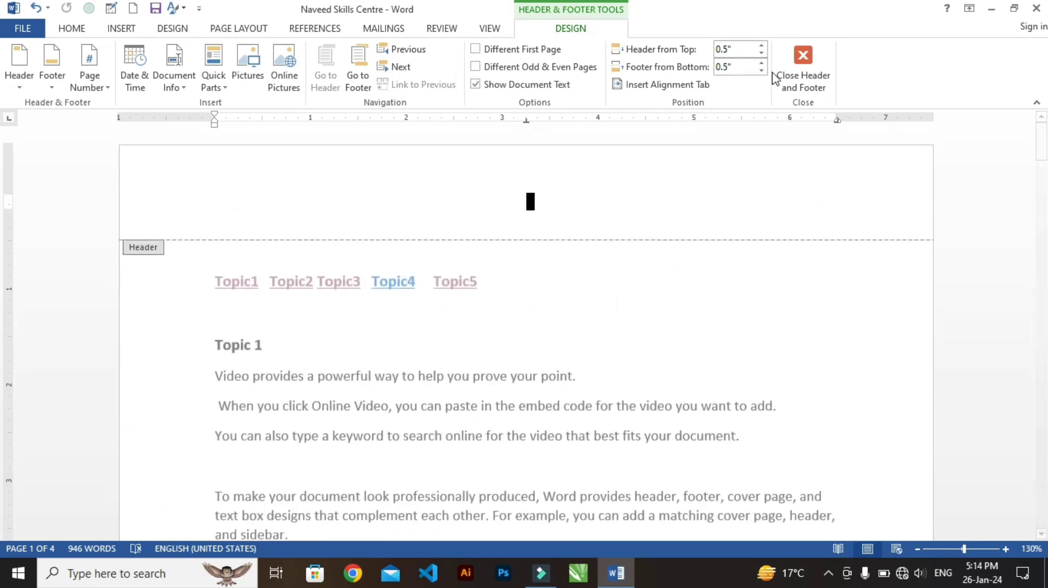
{"action": "left_click", "coordinate": [802, 68]}
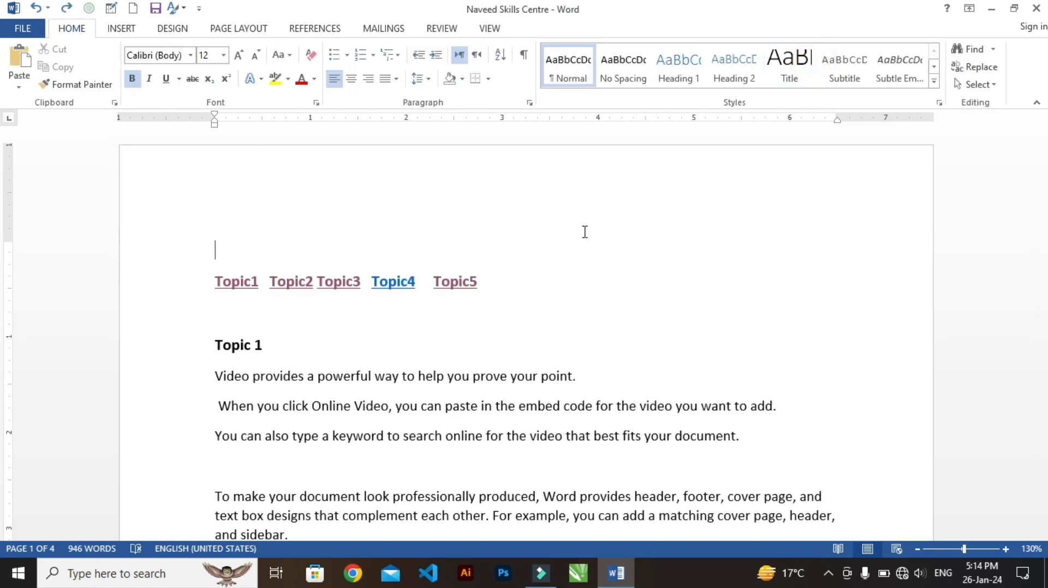
{"action": "double_click", "coordinate": [474, 193]}
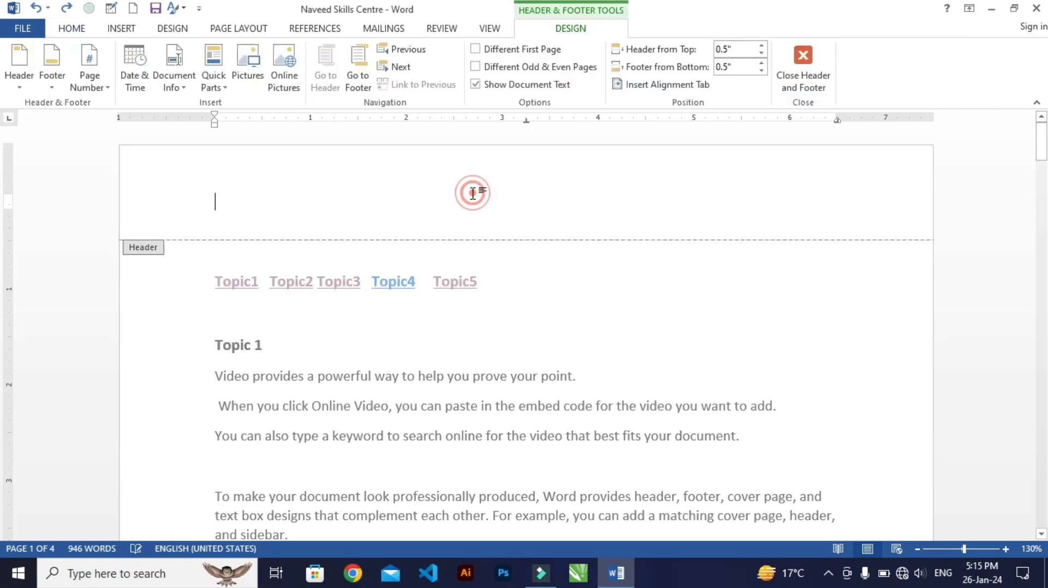
{"action": "double_click", "coordinate": [462, 328]}
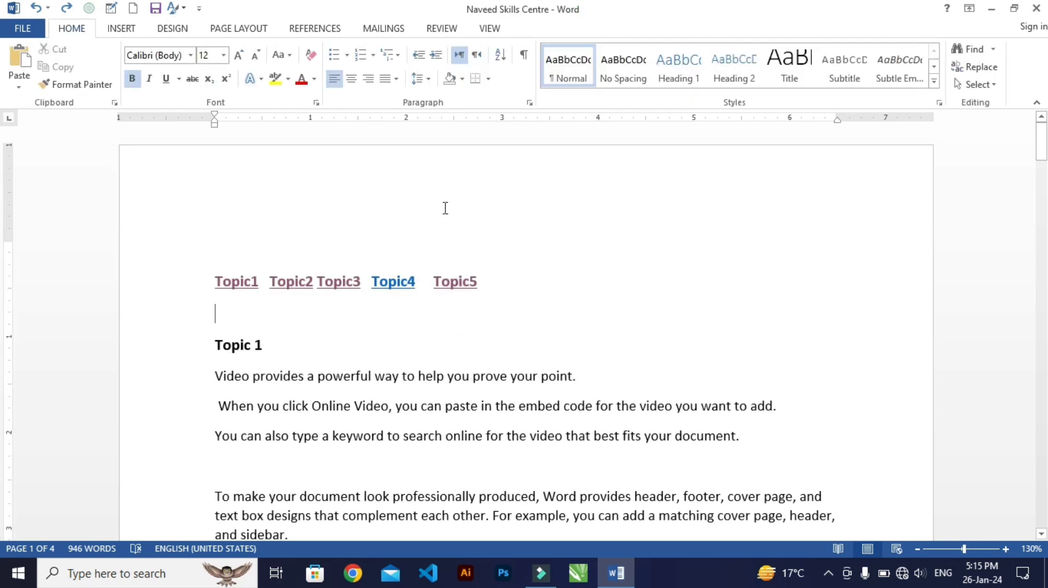
Insert the built-in Banded header into the document
{"action": "left_click", "coordinate": [115, 28]}
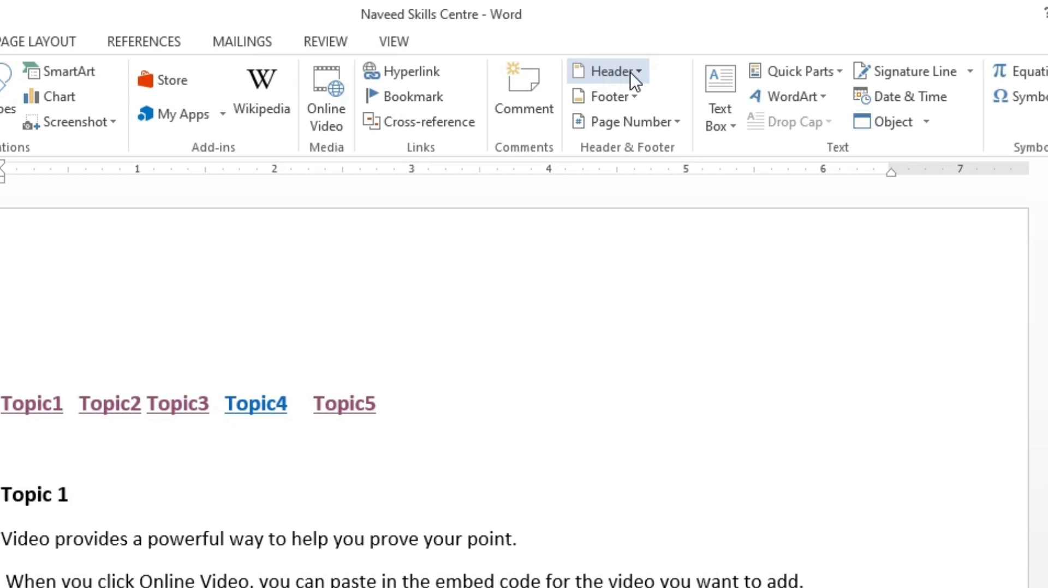
{"action": "left_click", "coordinate": [630, 72]}
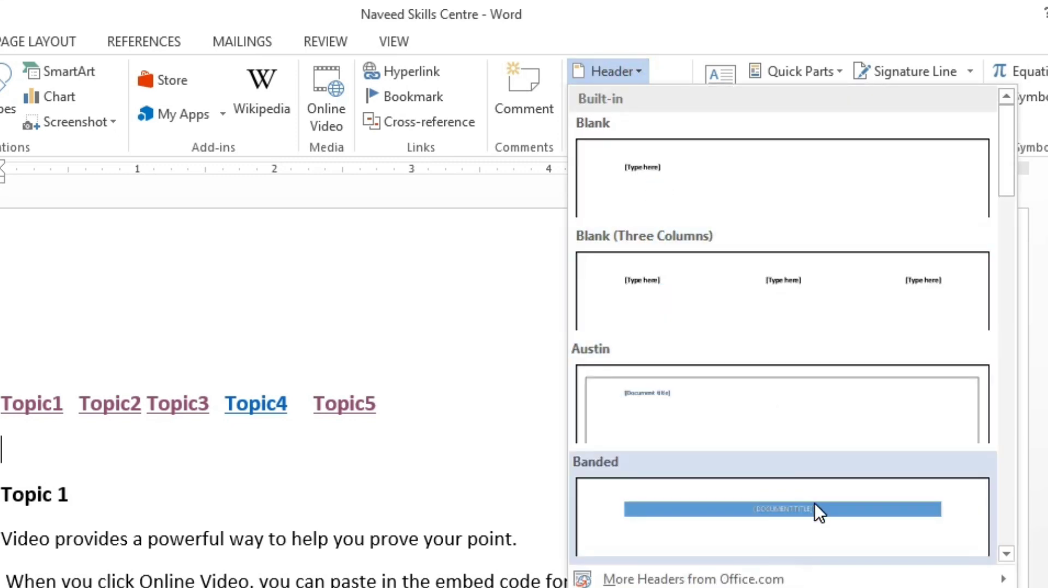
{"action": "left_click", "coordinate": [779, 515]}
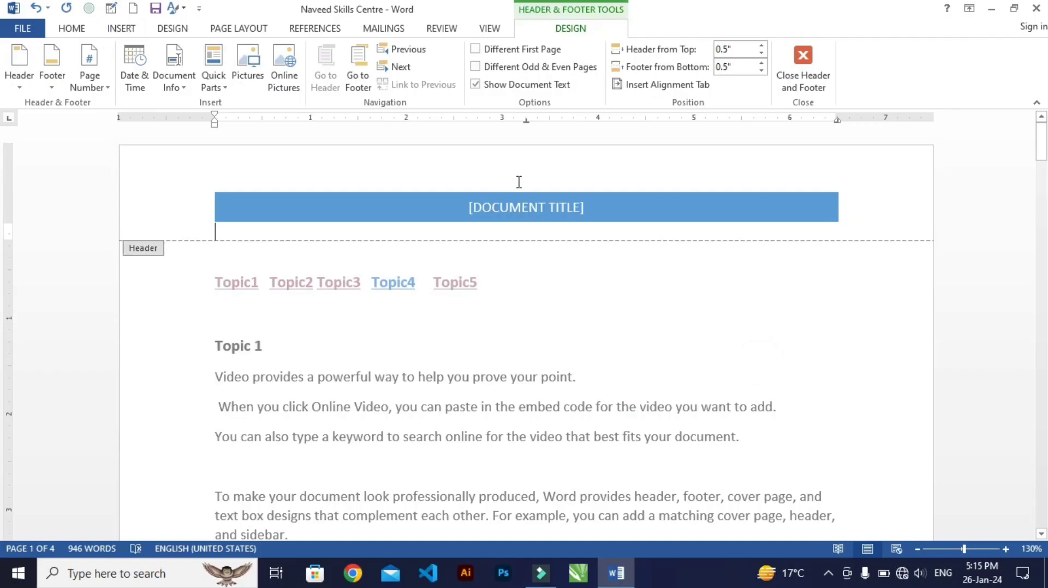
Replace the Banded header's document title placeholder with "COMPUTER CLASS"
{"action": "left_click", "coordinate": [452, 313]}
{"action": "key", "text": "Delete"}
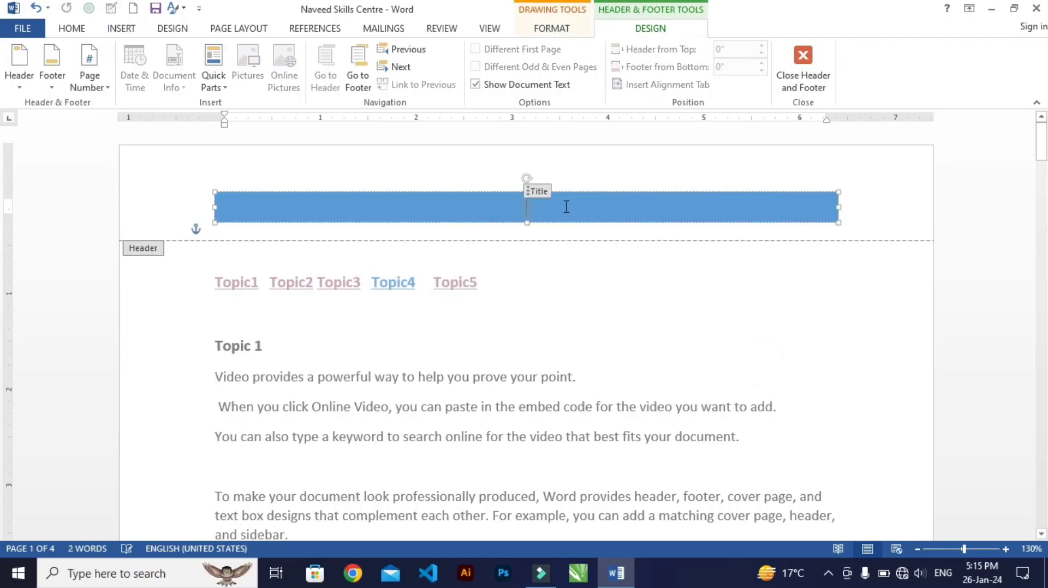
{"action": "type", "text": "C"}
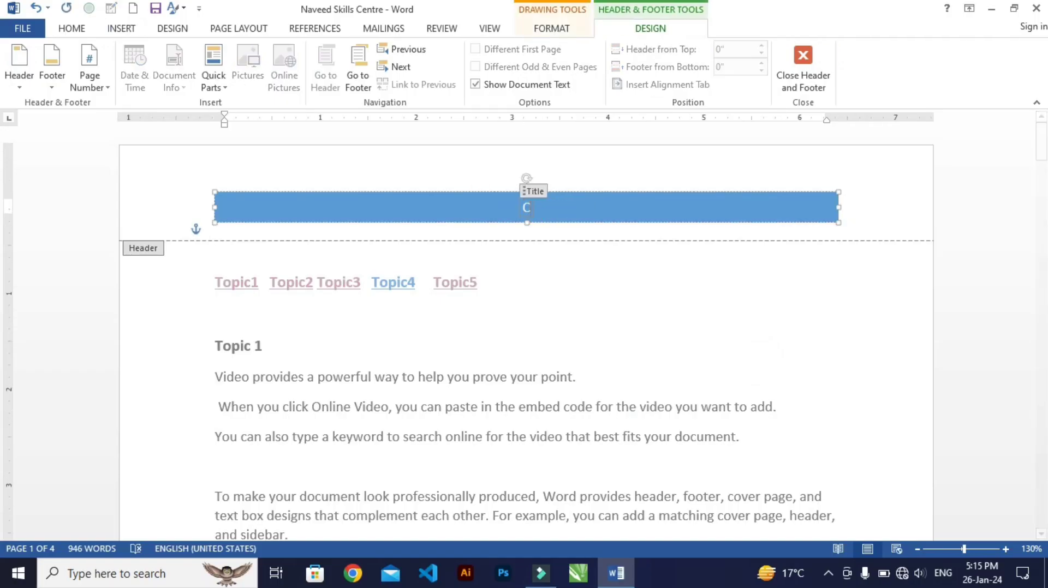
{"action": "type", "text": "OMPUTER CLASS"}
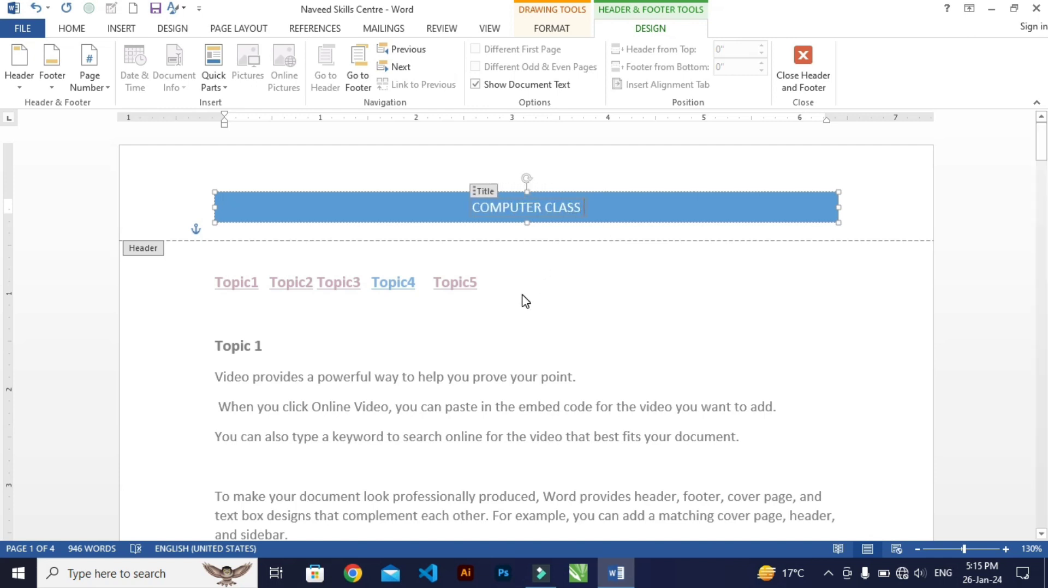
Look over the built-in header and footer designs and the drawing format options available for the header banner
{"action": "left_click", "coordinate": [19, 61]}
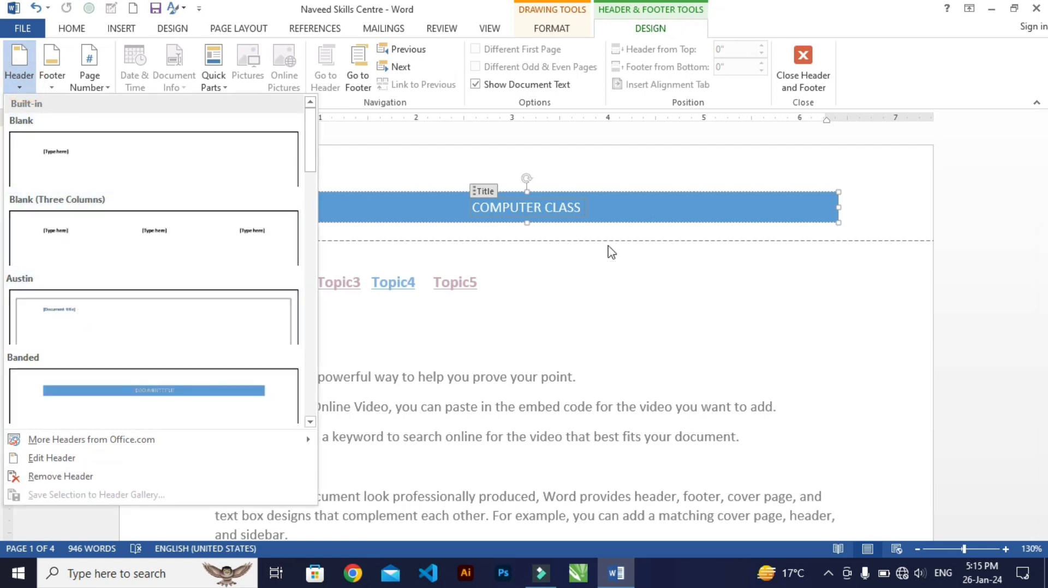
{"action": "left_click", "coordinate": [607, 281]}
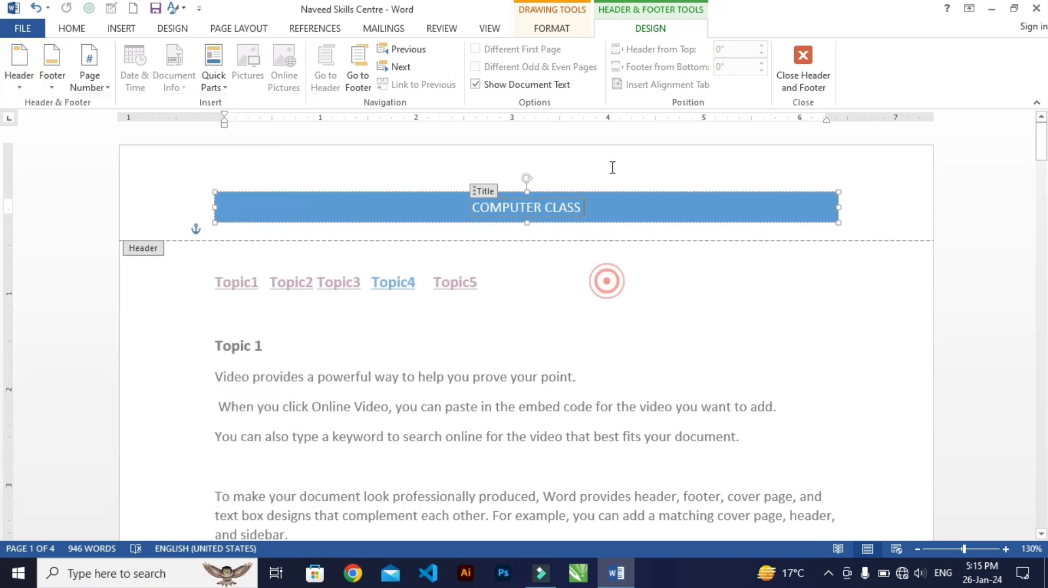
{"action": "left_click", "coordinate": [563, 28]}
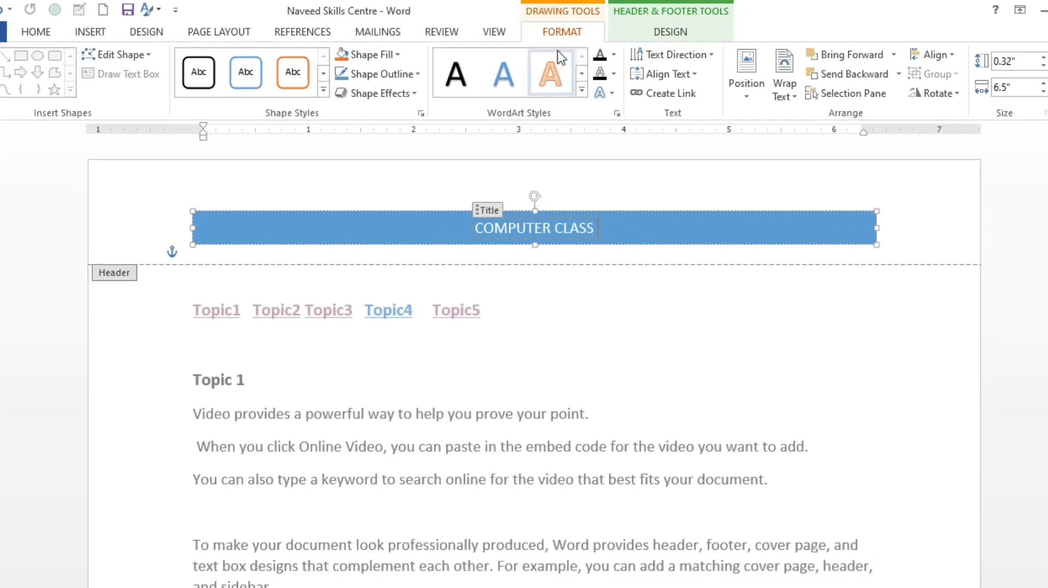
{"action": "left_click", "coordinate": [690, 12]}
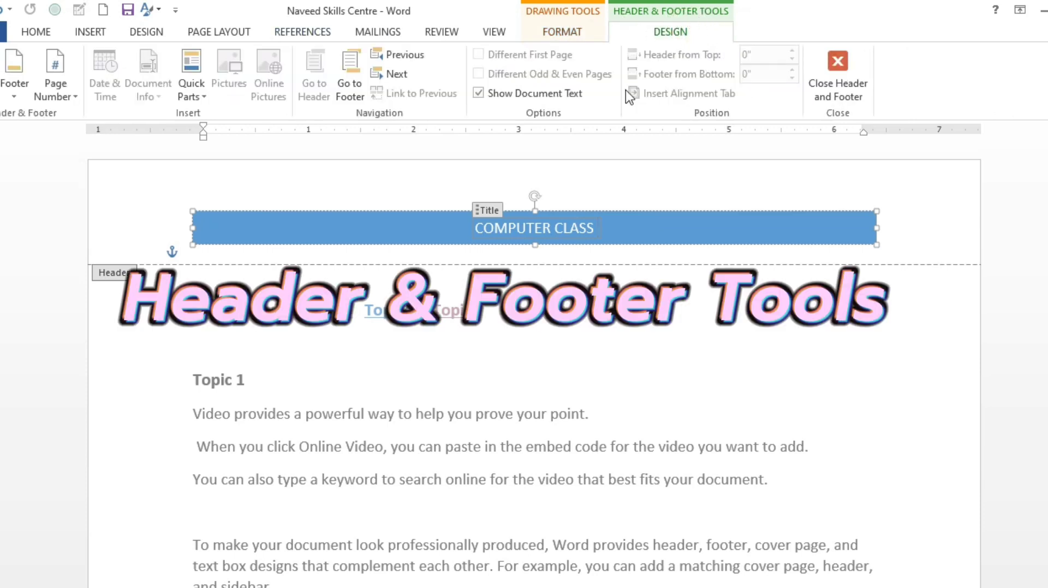
{"action": "left_click", "coordinate": [0, 98]}
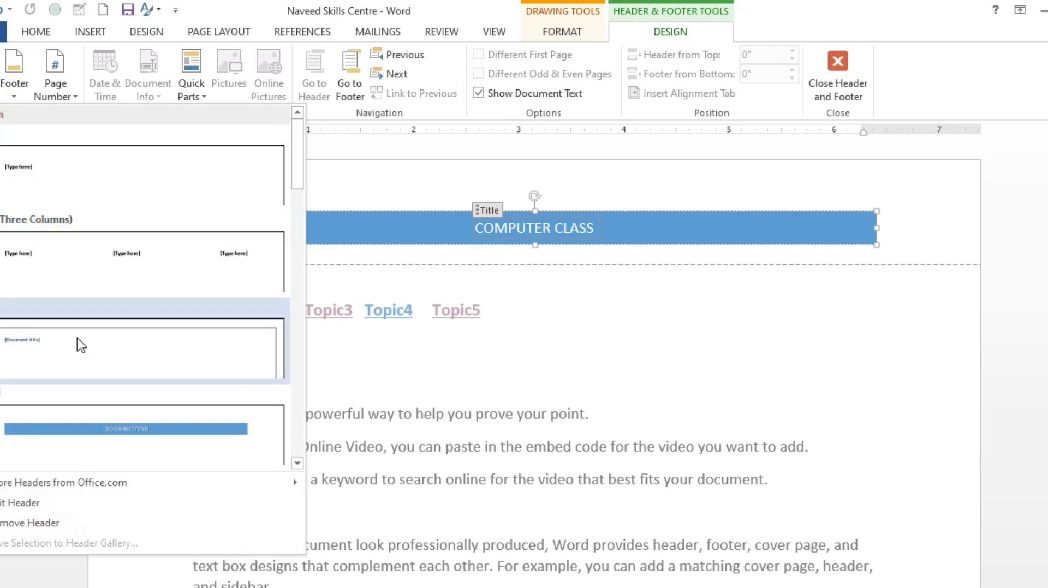
{"action": "left_click", "coordinate": [1, 95]}
{"action": "left_click", "coordinate": [24, 83]}
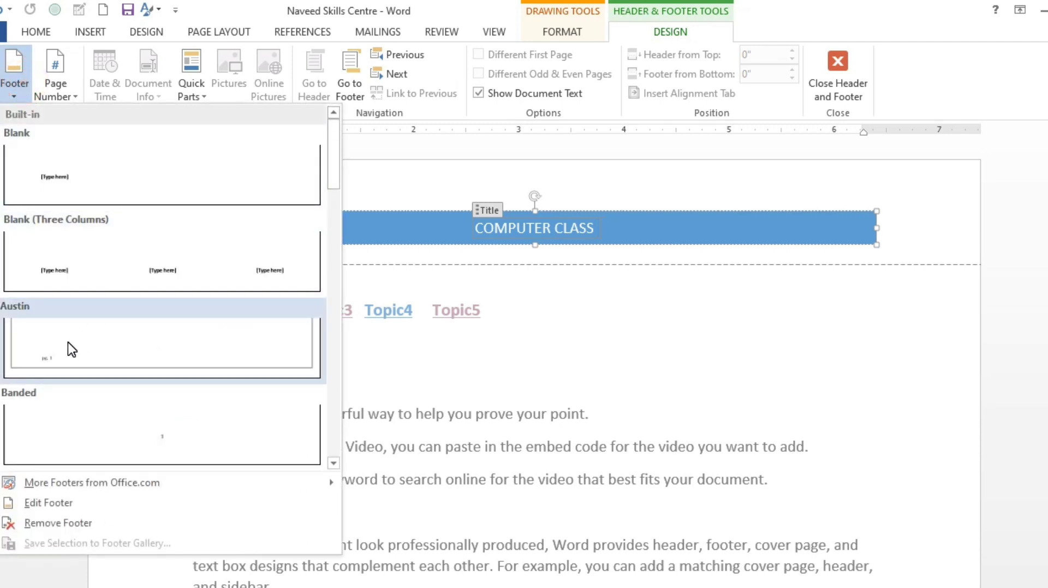
{"action": "left_click", "coordinate": [76, 174]}
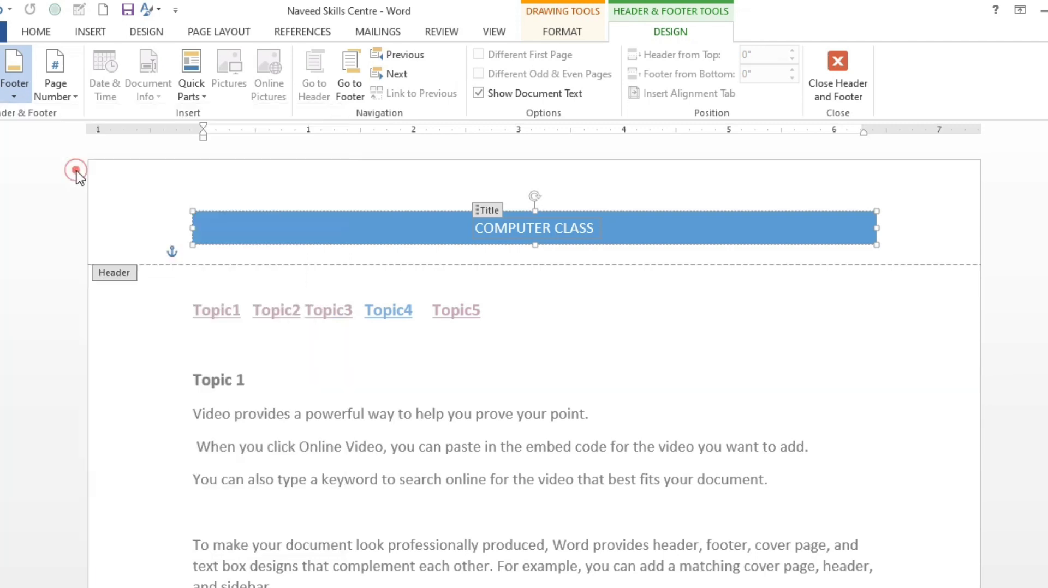
Return to the document body and review the first page with its new header
{"action": "double_click", "coordinate": [325, 370]}
{"action": "scroll", "coordinate": [332, 366], "scroll_direction": "down", "scroll_amount": 3}
{"action": "scroll", "coordinate": [332, 366], "scroll_direction": "down", "scroll_amount": 3}
{"action": "scroll", "coordinate": [298, 273], "scroll_direction": "up", "scroll_amount": 5}
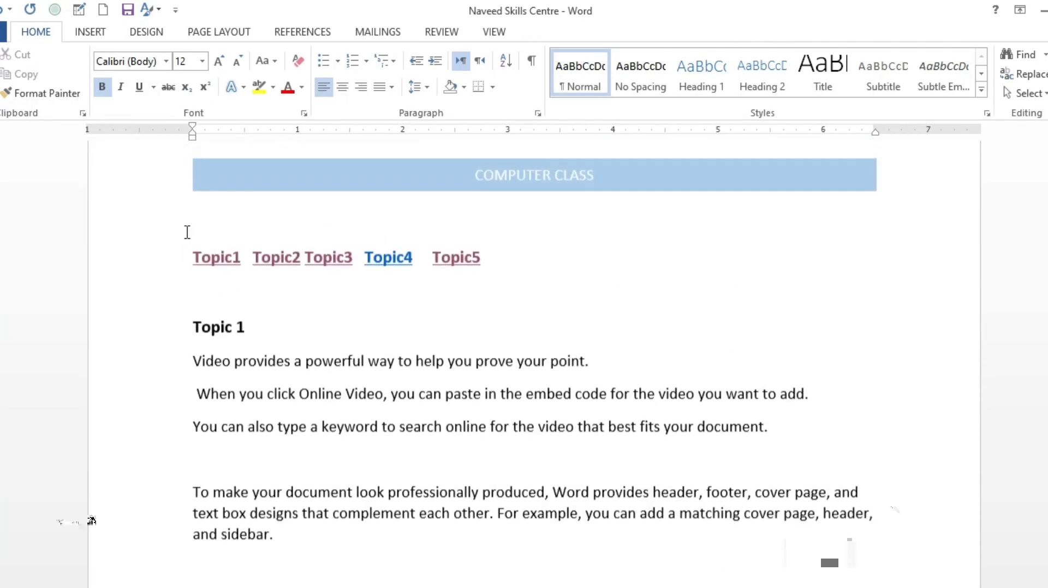
{"action": "scroll", "coordinate": [297, 273], "scroll_direction": "up", "scroll_amount": 1}
Reopen the header area for editing and insert the built-in Filigree footer into the document
{"action": "double_click", "coordinate": [405, 229]}
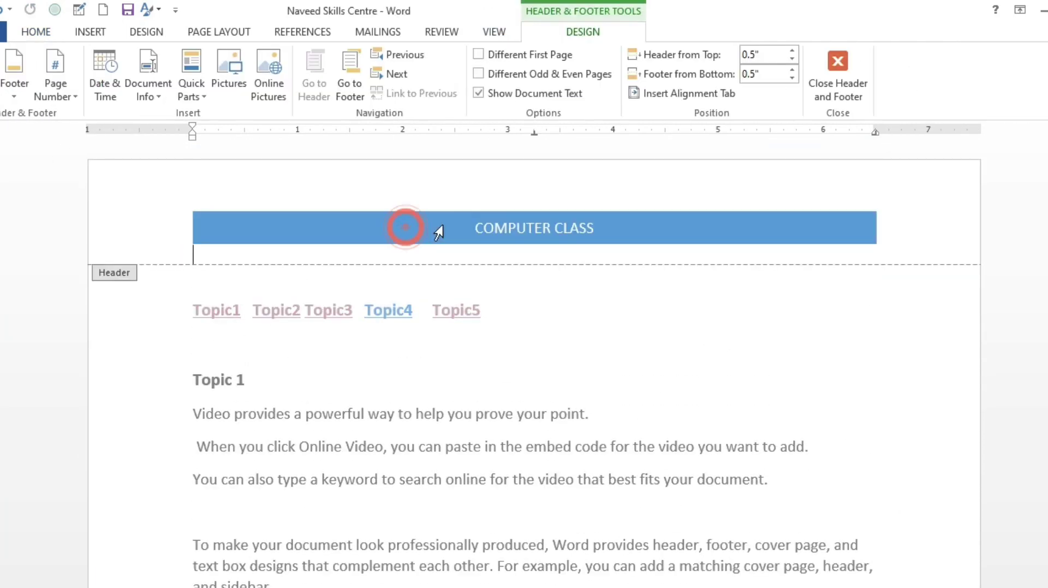
{"action": "left_click", "coordinate": [14, 82]}
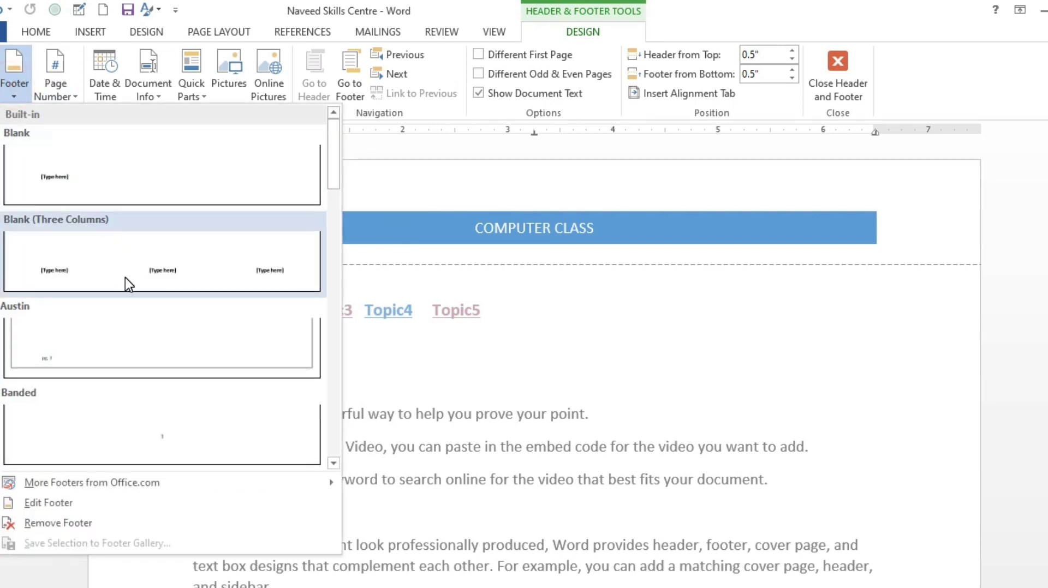
{"action": "scroll", "coordinate": [125, 277], "scroll_direction": "down", "scroll_amount": 3}
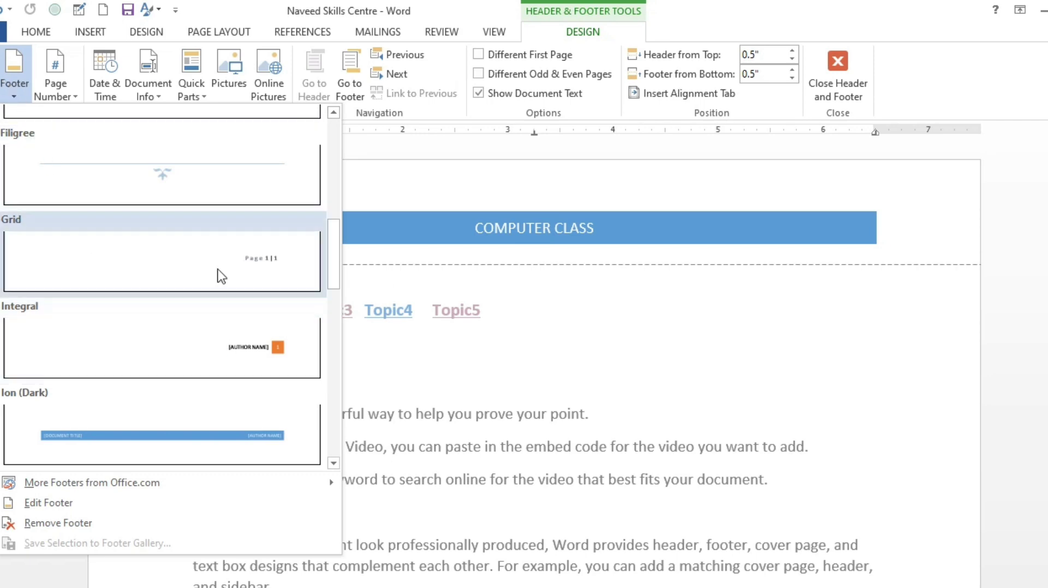
{"action": "left_click", "coordinate": [188, 183]}
{"action": "scroll", "coordinate": [484, 431], "scroll_direction": "down", "scroll_amount": 3}
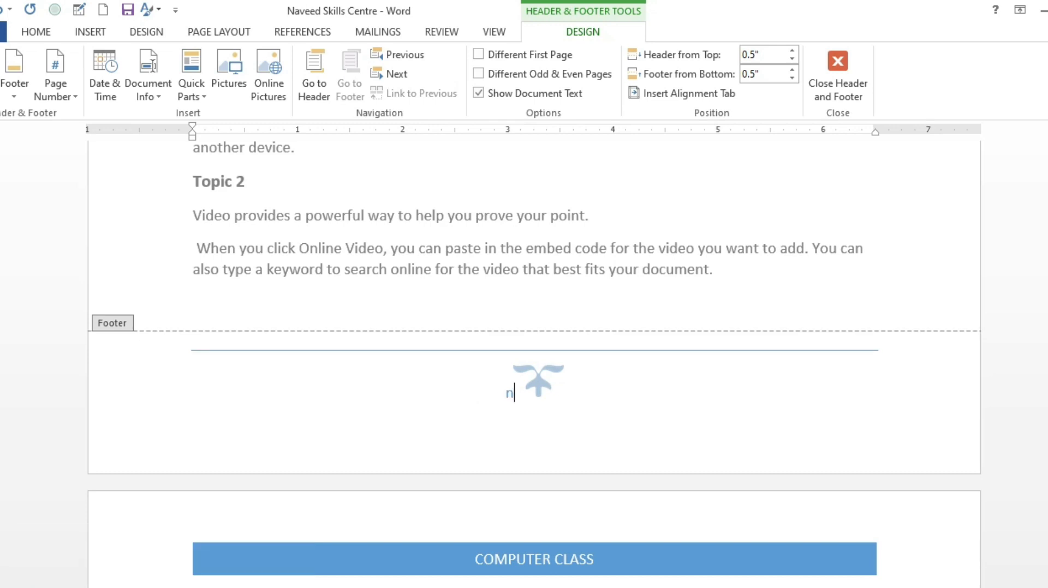
Enter the text "Not for sale" in the Filigree footer
{"action": "type", "text": "Not for sale"}
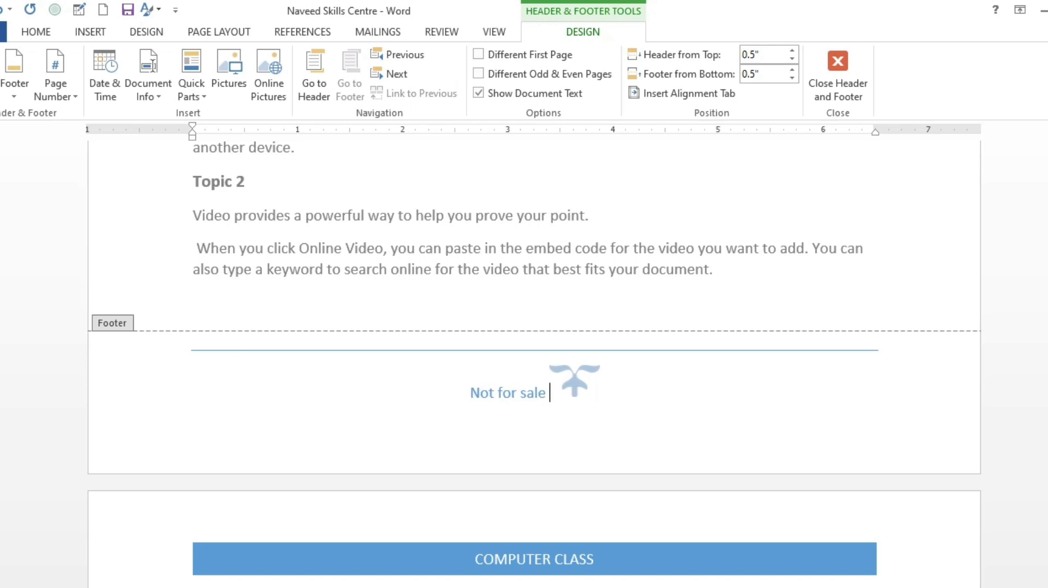
{"action": "scroll", "coordinate": [632, 423], "scroll_direction": "up", "scroll_amount": 1}
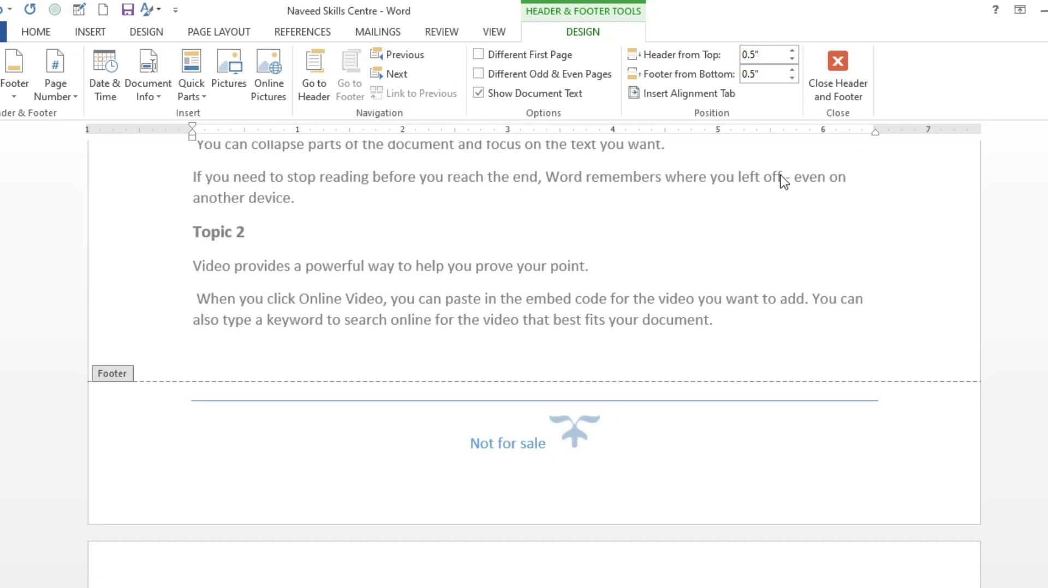
{"action": "left_click", "coordinate": [836, 103]}
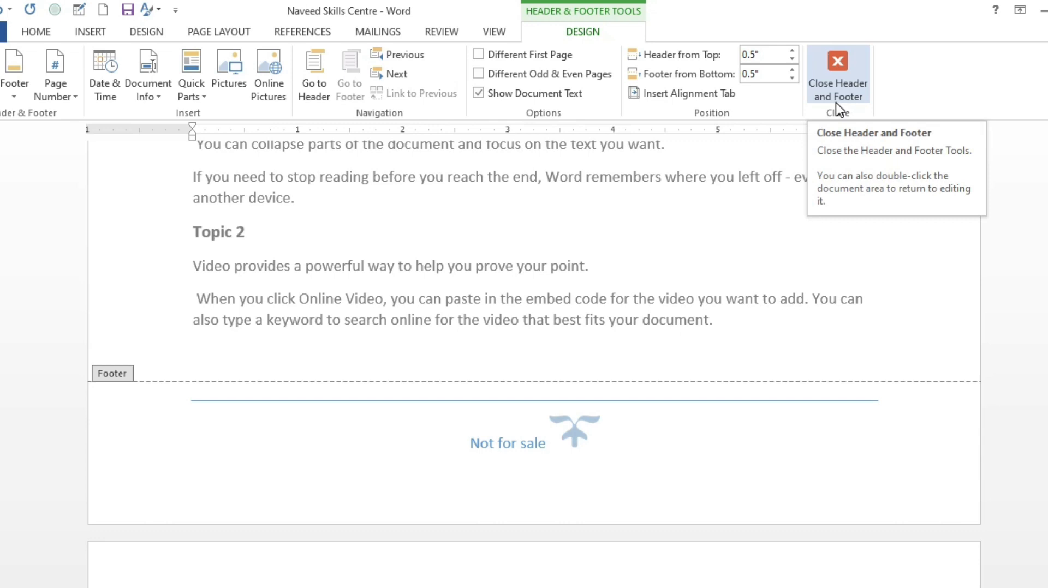
Insert a Plain Number 2 page number at the top of the page
{"action": "left_click", "coordinate": [58, 86]}
{"action": "mouse_move", "coordinate": [84, 114]}
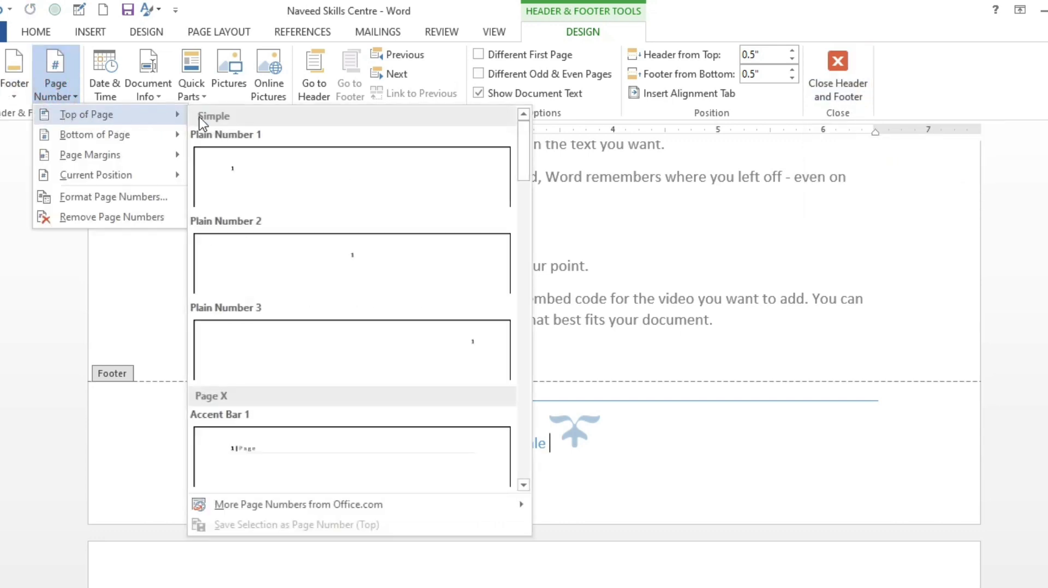
{"action": "left_click", "coordinate": [351, 256]}
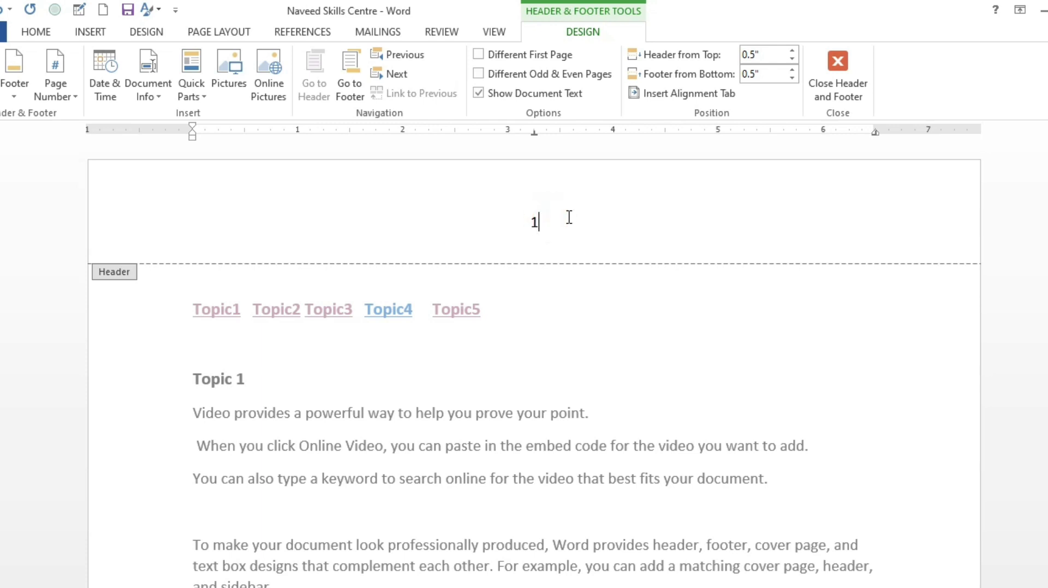
Add filler text after the page number in the header and erase it again
{"action": "type", "text": "ergrehdr"}
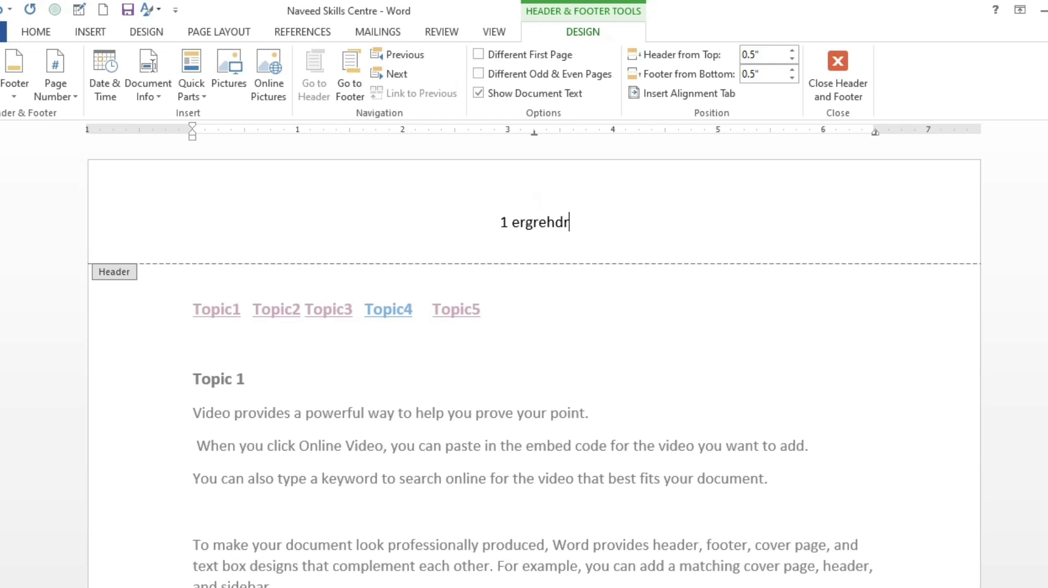
{"action": "type", "text": "hdfhfb sdghgrehddgg"}
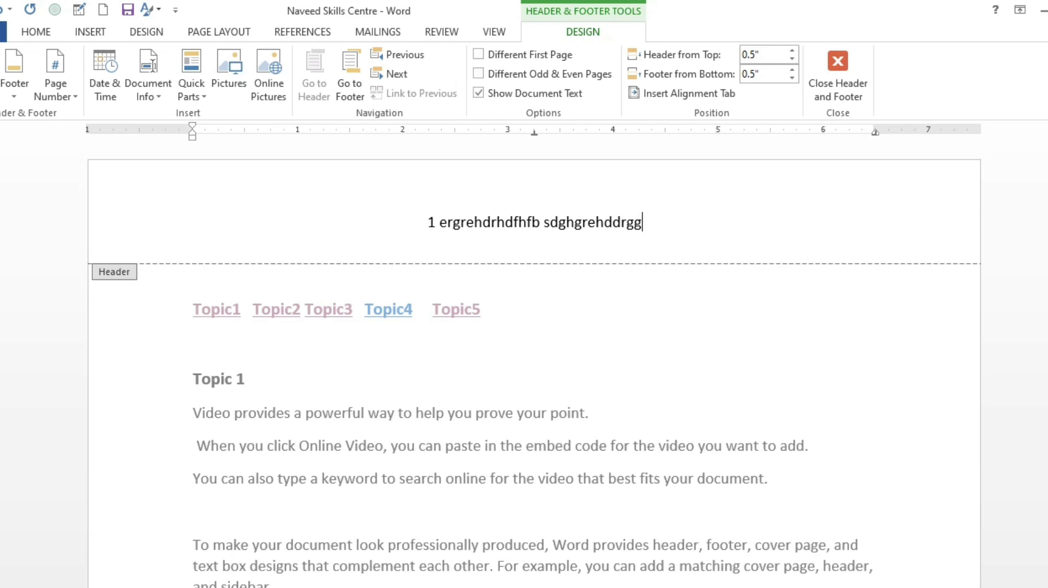
{"action": "key", "text": "BackSpace"}
{"action": "key", "text": "BackSpace"}
{"action": "key", "text": "BackSpace"}
{"action": "key", "text": "BackSpace"}
{"action": "key", "text": "BackSpace"}
{"action": "key", "text": "BackSpace"}
{"action": "key", "text": "BackSpace"}
{"action": "key", "text": "BackSpace"}
{"action": "key", "text": "BackSpace"}
{"action": "key", "text": "BackSpace"}
{"action": "key", "text": "BackSpace"}
{"action": "key", "text": "BackSpace"}
{"action": "key", "text": "BackSpace"}
{"action": "key", "text": "BackSpace"}
{"action": "key", "text": "BackSpace"}
{"action": "key", "text": "BackSpace"}
{"action": "key", "text": "BackSpace"}
{"action": "key", "text": "BackSpace"}
{"action": "key", "text": "BackSpace"}
{"action": "key", "text": "BackSpace"}
{"action": "key", "text": "BackSpace"}
{"action": "key", "text": "BackSpace"}
{"action": "key", "text": "BackSpace"}
{"action": "key", "text": "BackSpace"}
{"action": "key", "text": "BackSpace"}
{"action": "key", "text": "BackSpace"}
{"action": "key", "text": "BackSpace"}
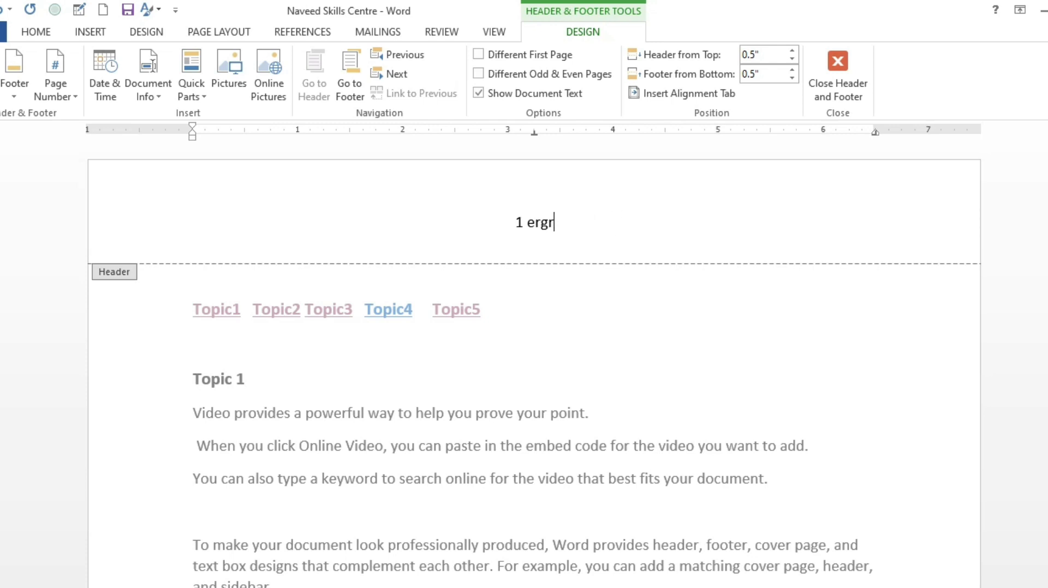
Undo the header text edits and the page number inserted at the top of the page
{"action": "left_click", "coordinate": [53, 87]}
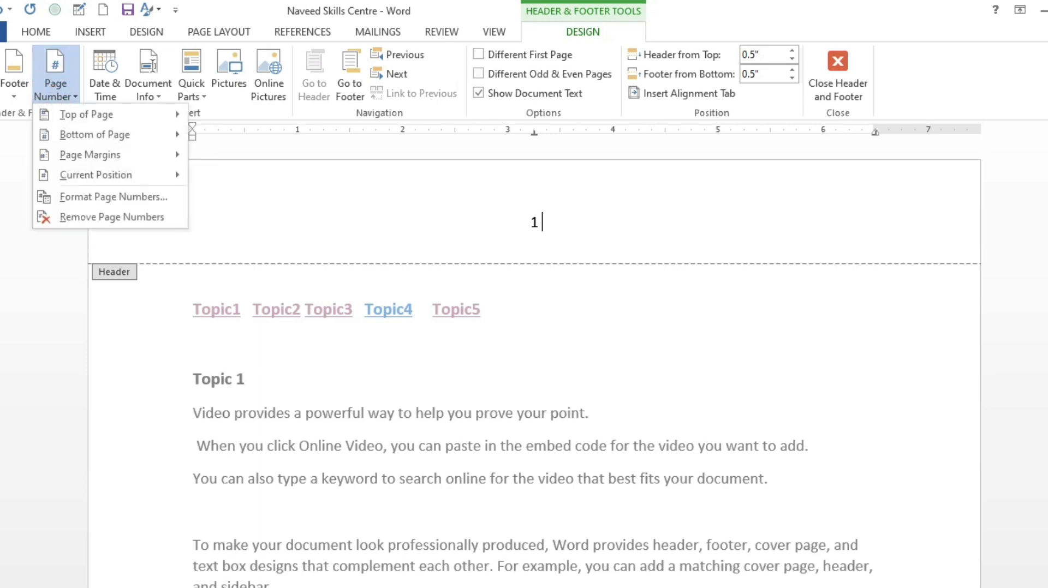
{"action": "left_click", "coordinate": [0, 81]}
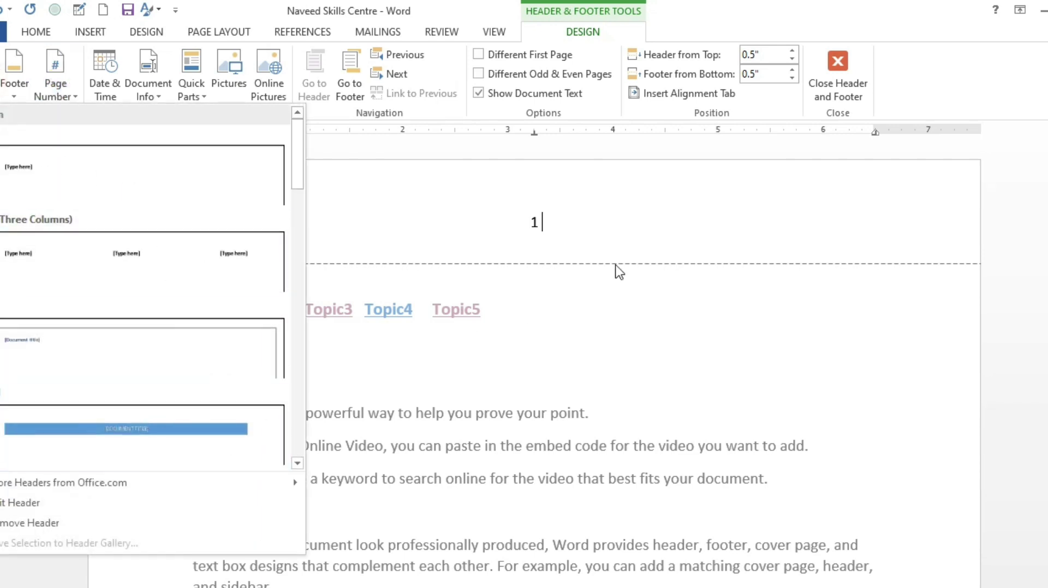
{"action": "left_click", "coordinate": [614, 322]}
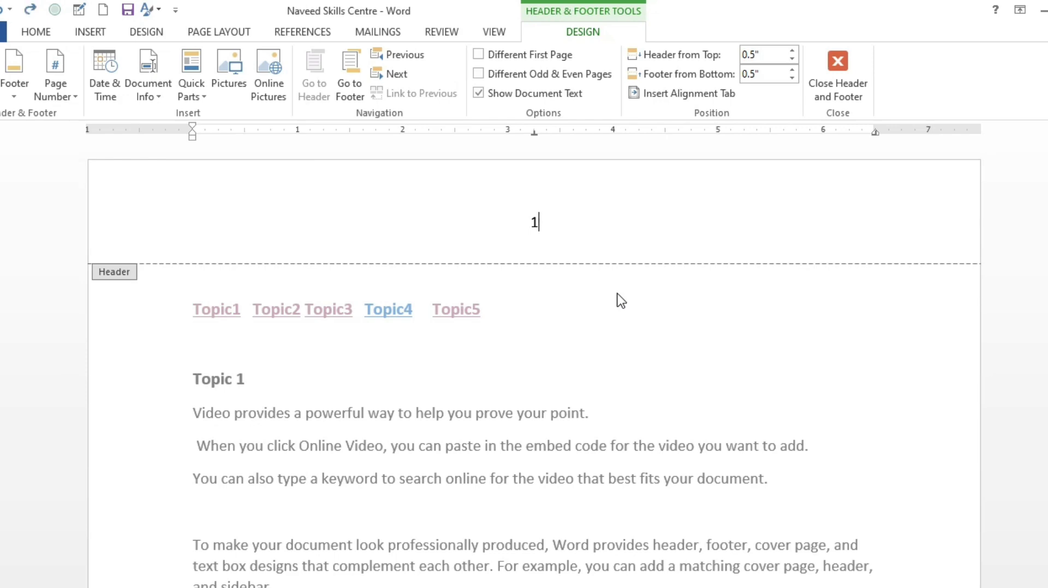
{"action": "key", "text": "Down"}
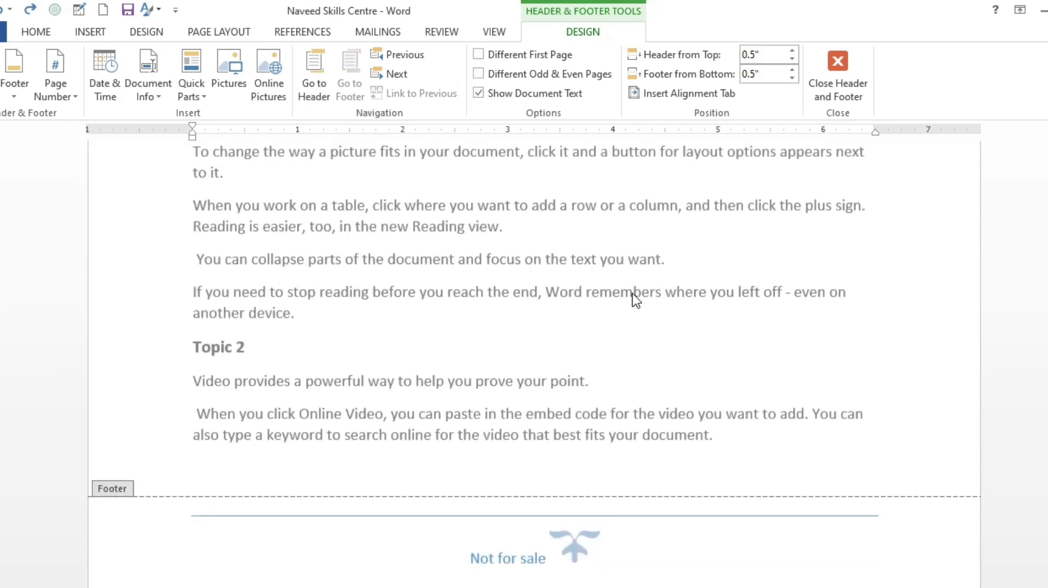
{"action": "scroll", "coordinate": [631, 299], "scroll_direction": "up", "scroll_amount": 12}
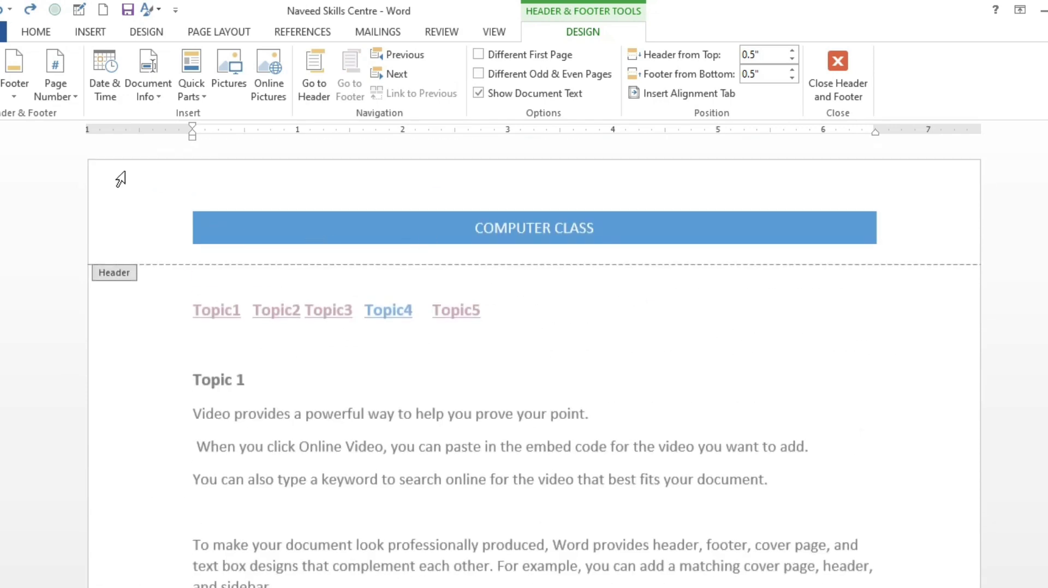
Compare the page number positions and insert an Accent Bar 1 page number at the current position after "Not for sale" in the footer
{"action": "left_click", "coordinate": [51, 97]}
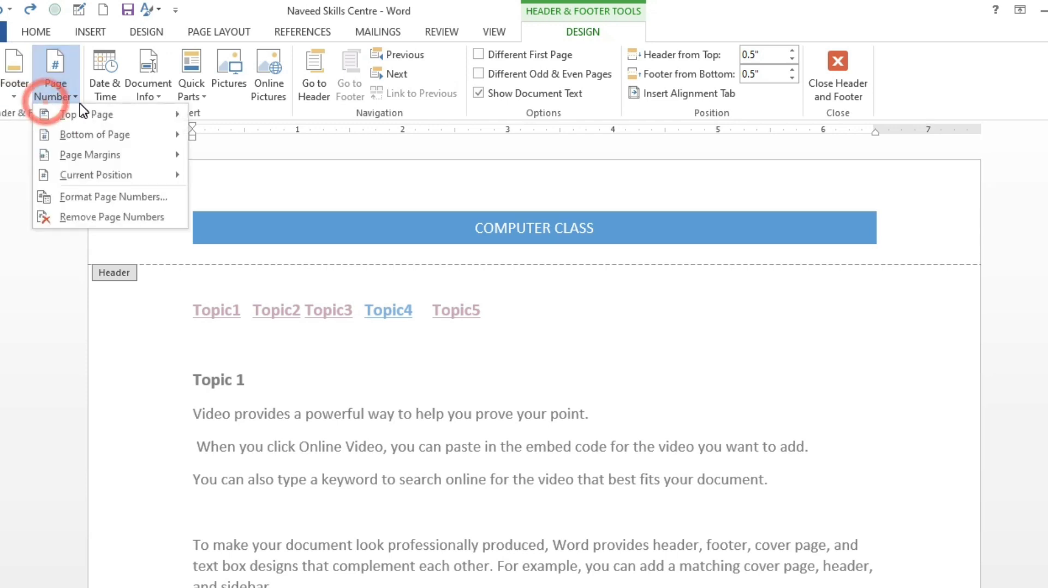
{"action": "mouse_move", "coordinate": [104, 116]}
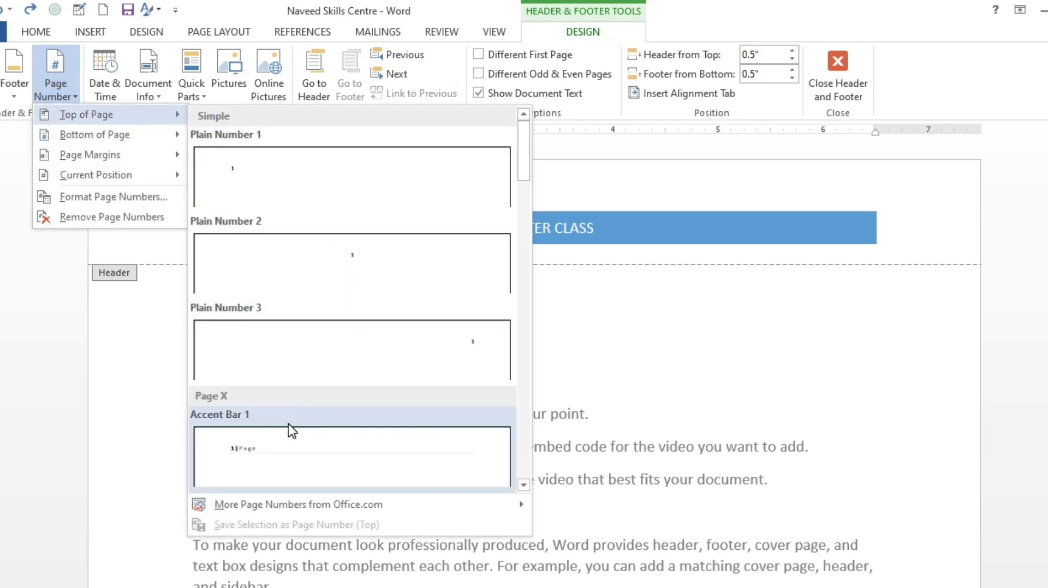
{"action": "scroll", "coordinate": [309, 368], "scroll_direction": "down", "scroll_amount": 5}
{"action": "mouse_move", "coordinate": [136, 135]}
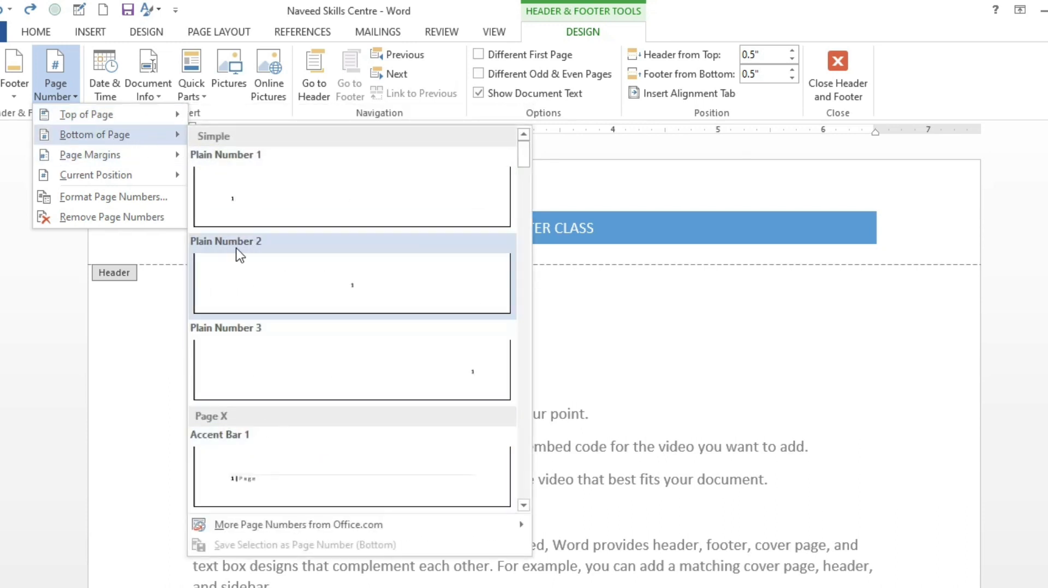
{"action": "mouse_move", "coordinate": [125, 156]}
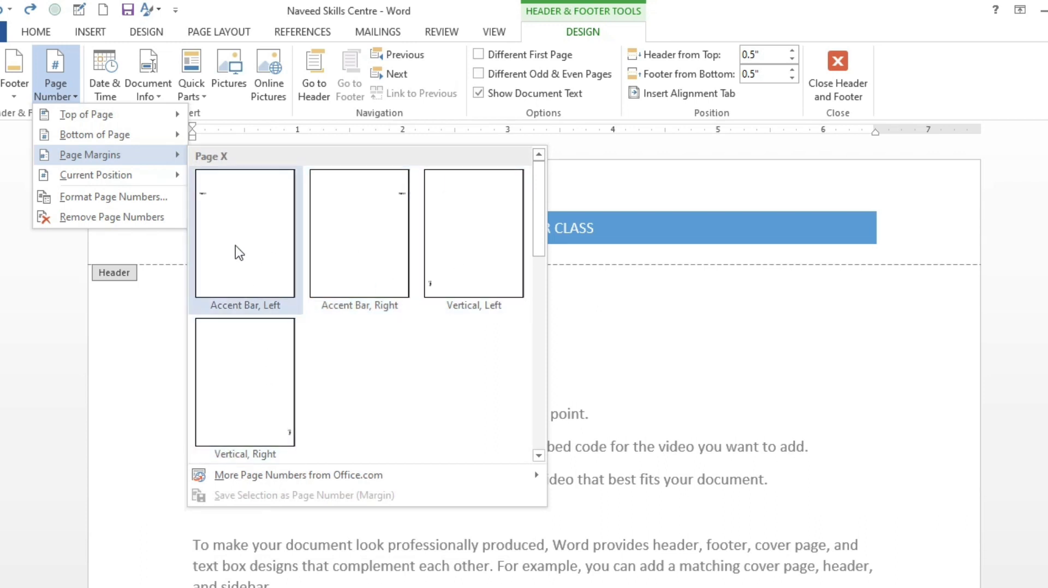
{"action": "mouse_move", "coordinate": [147, 182]}
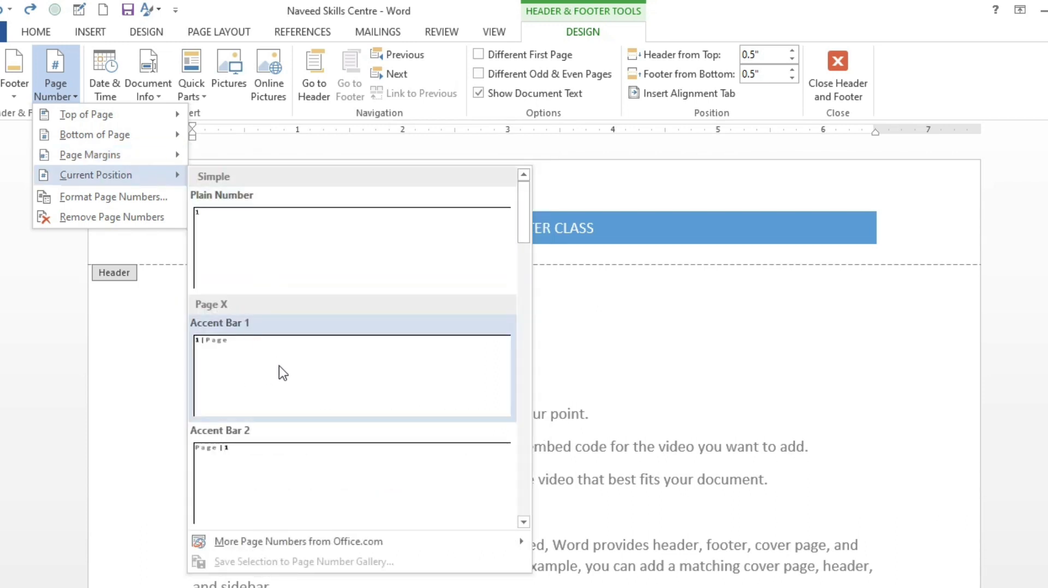
{"action": "left_click", "coordinate": [227, 362]}
{"action": "scroll", "coordinate": [248, 336], "scroll_direction": "down", "scroll_amount": 3}
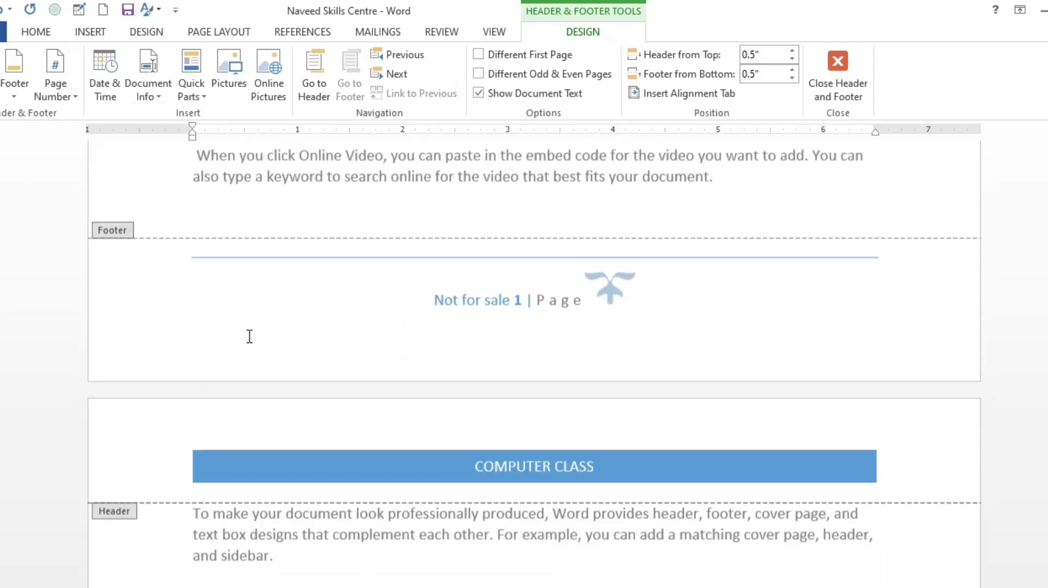
Add a wide gap of spaces between "Not for sale" and the page number in the footer
{"action": "left_click", "coordinate": [517, 300]}
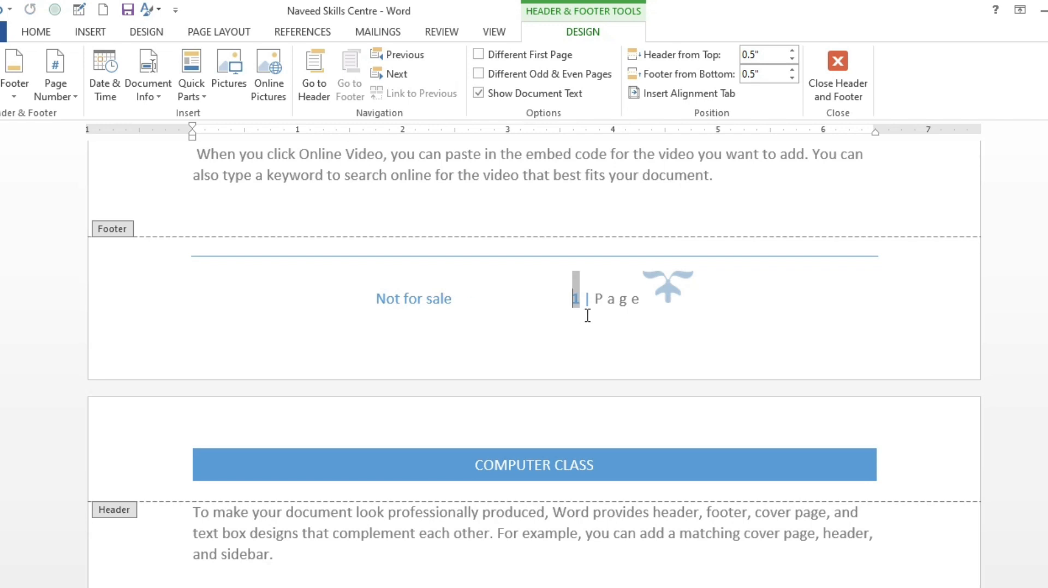
Delete most of the spaces between "Not for sale" and the page number in the footer
{"action": "key", "text": "BackSpace"}
{"action": "key", "text": "BackSpace"}
{"action": "key", "text": "BackSpace"}
{"action": "key", "text": "BackSpace"}
{"action": "key", "text": "BackSpace"}
{"action": "key", "text": "BackSpace"}
{"action": "key", "text": "BackSpace"}
{"action": "key", "text": "BackSpace"}
{"action": "key", "text": "BackSpace"}
{"action": "key", "text": "BackSpace"}
{"action": "key", "text": "BackSpace"}
{"action": "key", "text": "BackSpace"}
{"action": "key", "text": "BackSpace"}
{"action": "key", "text": "BackSpace"}
{"action": "key", "text": "BackSpace"}
{"action": "key", "text": "BackSpace"}
{"action": "key", "text": "BackSpace"}
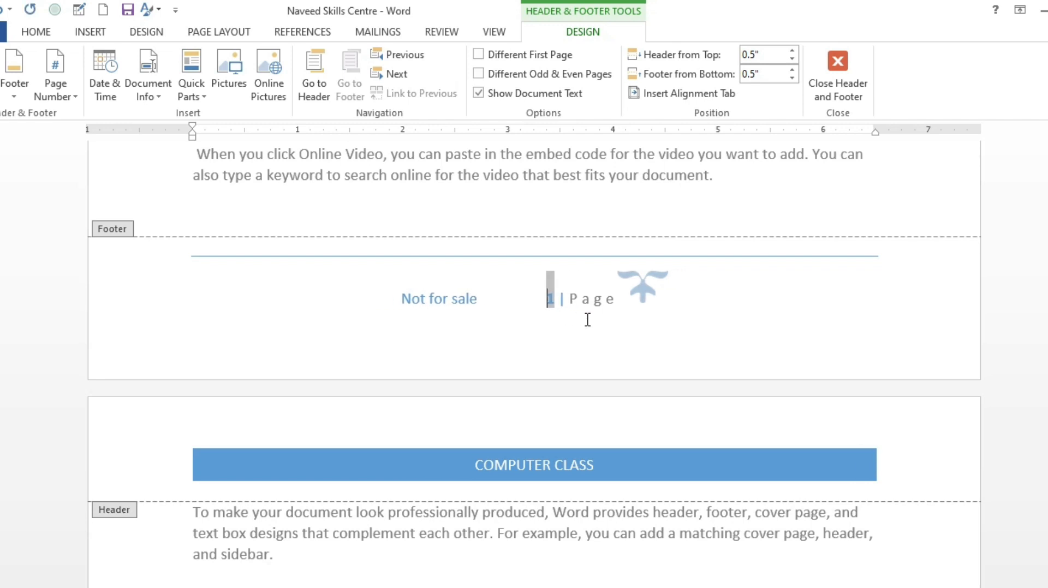
Insert the date into the header below COMPUTER CLASS in the "Friday, January 26, 2024" format
{"action": "scroll", "coordinate": [531, 285], "scroll_direction": "up", "scroll_amount": 3}
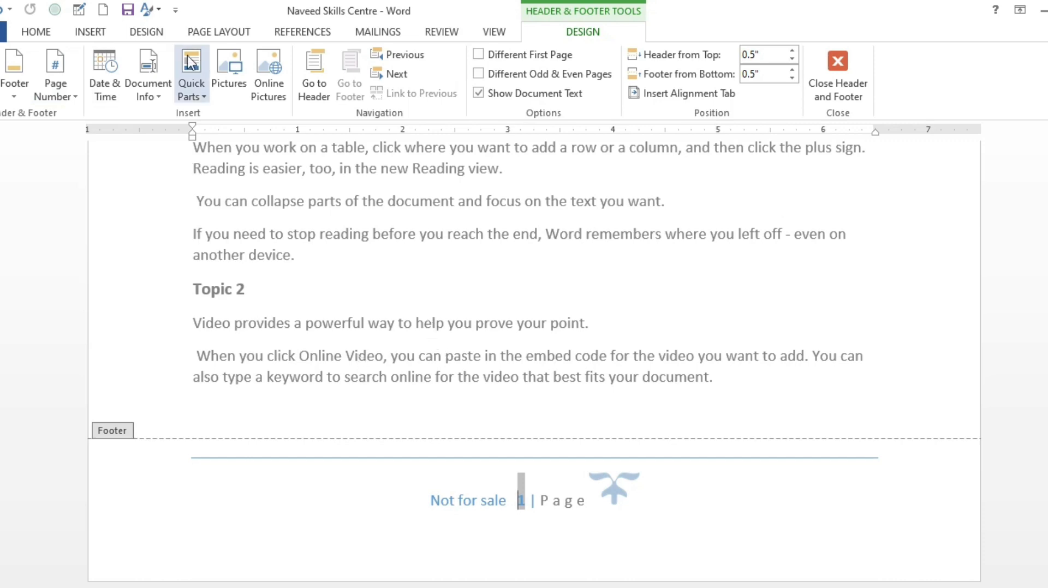
{"action": "scroll", "coordinate": [363, 320], "scroll_direction": "up", "scroll_amount": 10}
{"action": "scroll", "coordinate": [389, 309], "scroll_direction": "up", "scroll_amount": 1}
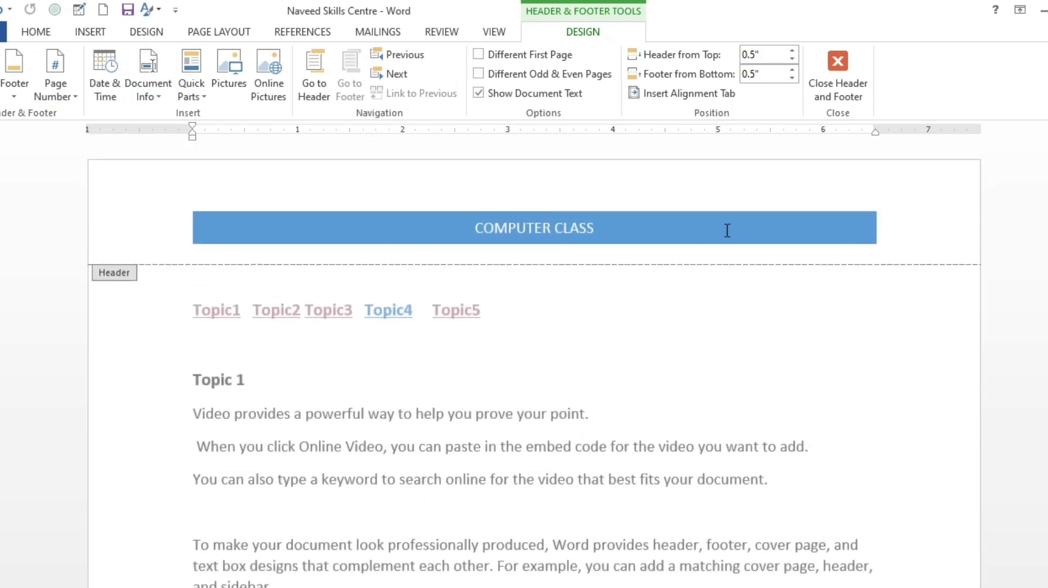
{"action": "left_click", "coordinate": [751, 210]}
{"action": "left_click", "coordinate": [693, 191]}
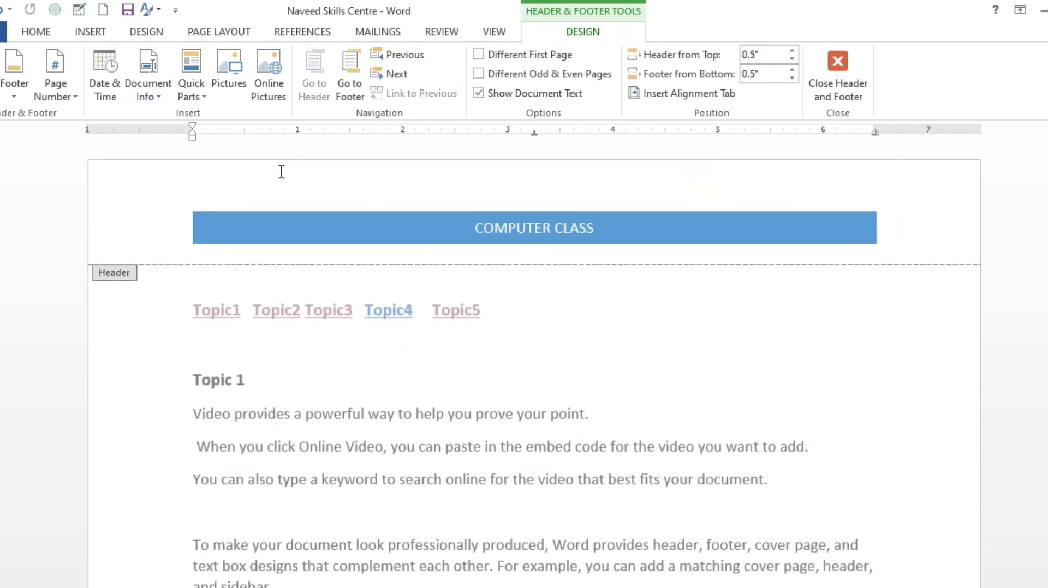
{"action": "left_click", "coordinate": [102, 80]}
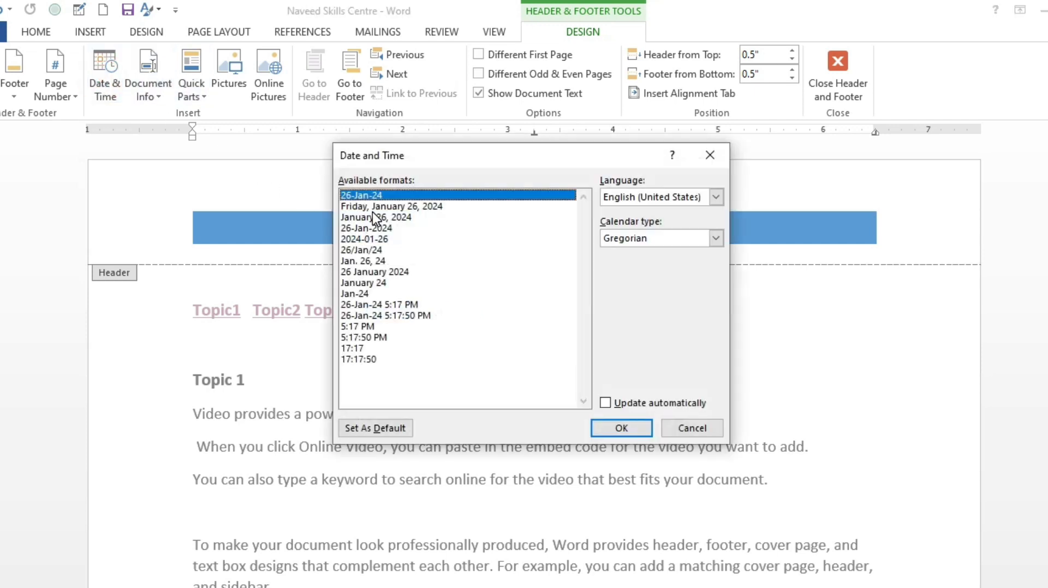
{"action": "left_click", "coordinate": [389, 208]}
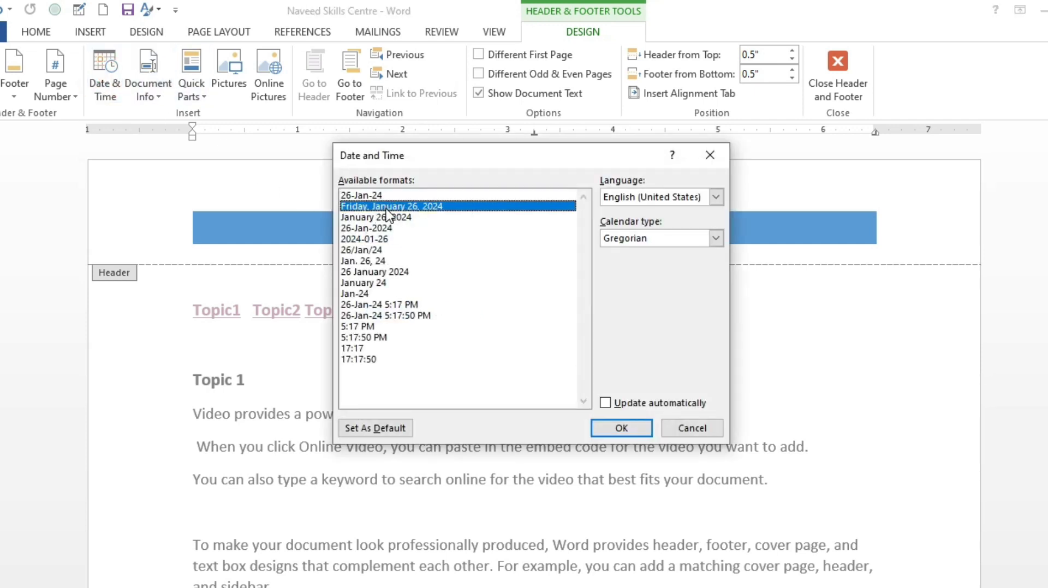
{"action": "left_click", "coordinate": [623, 430]}
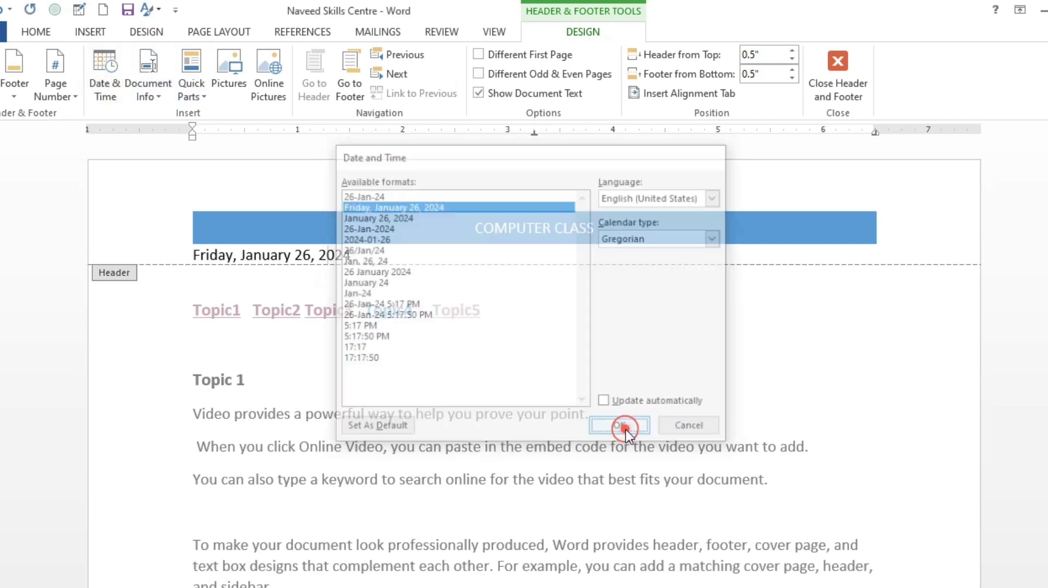
Insert the document's Author property on the footer line below "Not for sale"
{"action": "left_click", "coordinate": [164, 81]}
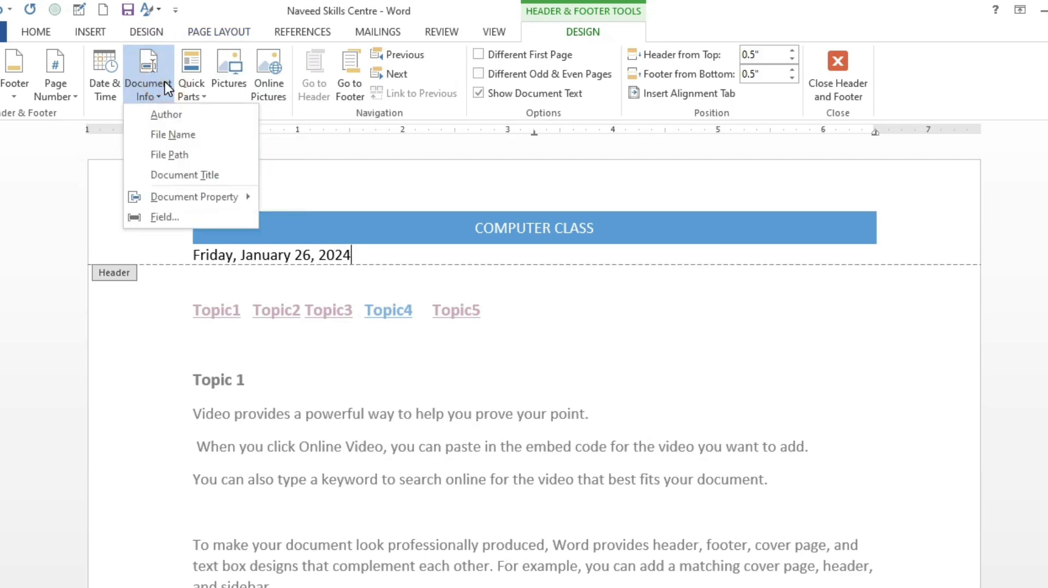
{"action": "left_click", "coordinate": [577, 329]}
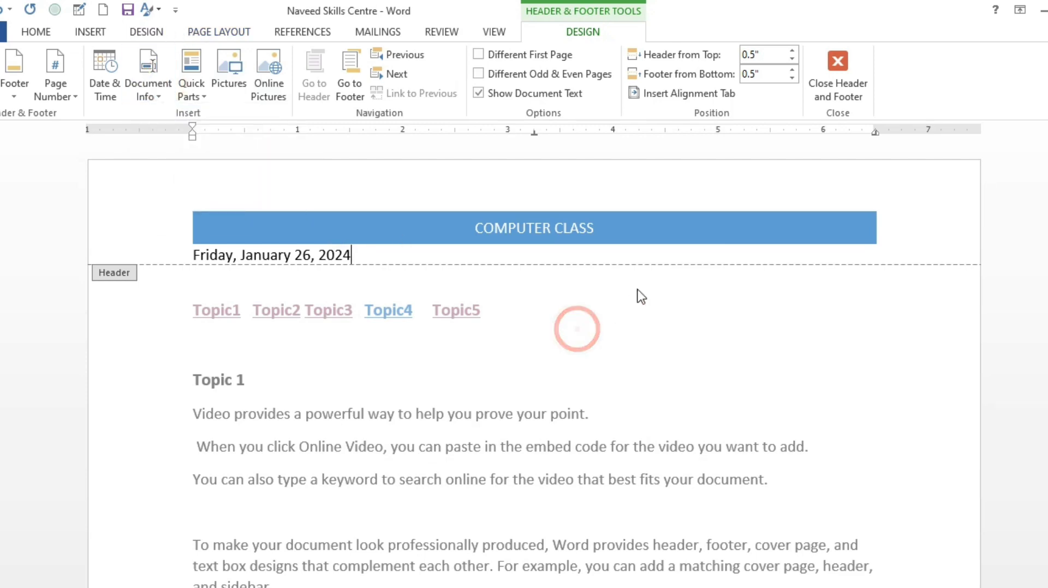
{"action": "scroll", "coordinate": [650, 298], "scroll_direction": "down", "scroll_amount": 5}
{"action": "scroll", "coordinate": [649, 298], "scroll_direction": "down", "scroll_amount": 10}
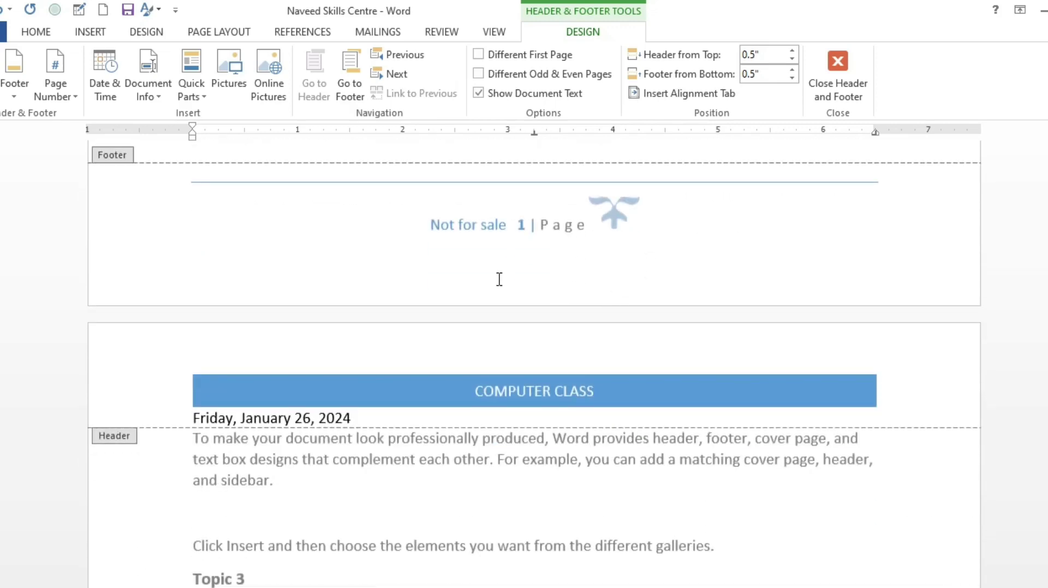
{"action": "left_click", "coordinate": [151, 93]}
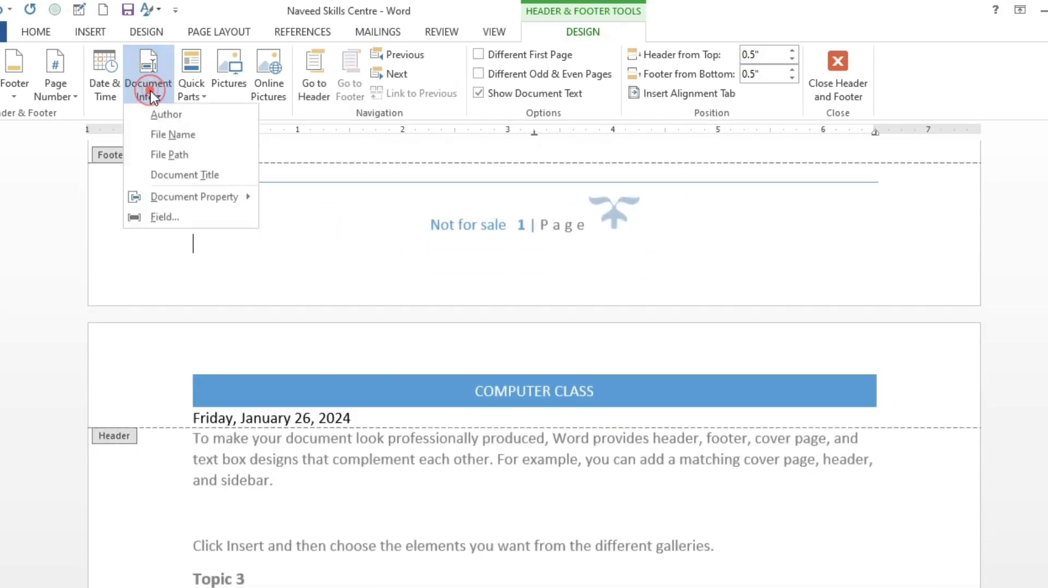
{"action": "left_click", "coordinate": [169, 116]}
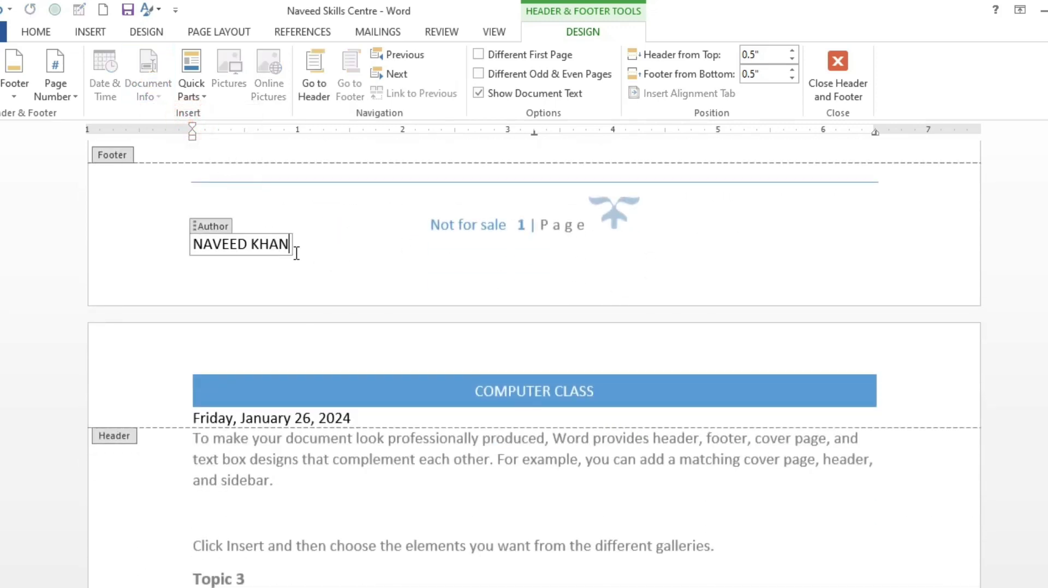
{"action": "left_click", "coordinate": [315, 257]}
{"action": "left_click", "coordinate": [329, 247]}
Browse the saved AutoText entries among the Quick Parts without inserting any
{"action": "scroll", "coordinate": [190, 149], "scroll_direction": "up", "scroll_amount": 2}
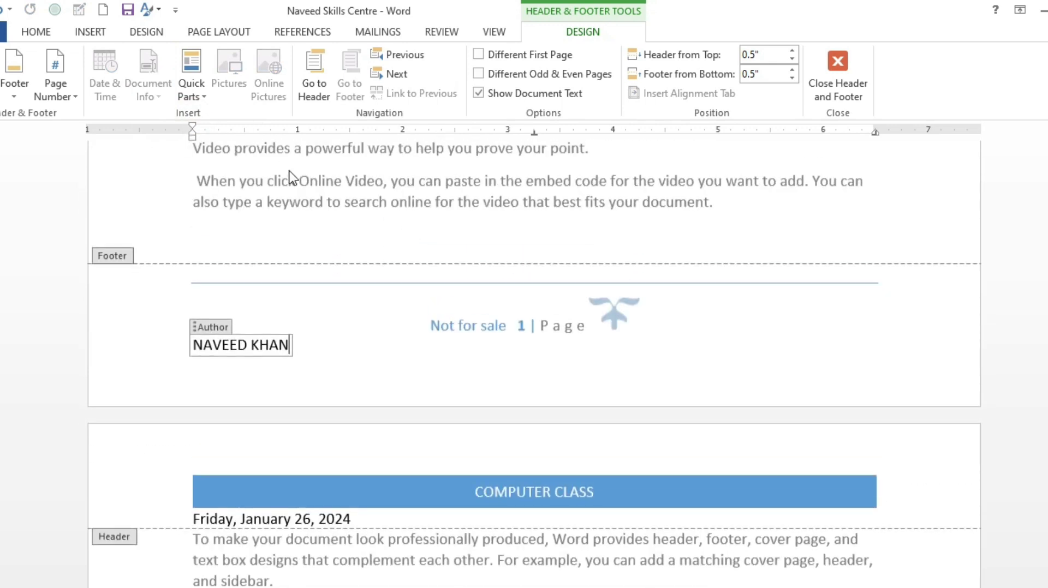
{"action": "left_click", "coordinate": [198, 83]}
{"action": "mouse_move", "coordinate": [228, 114]}
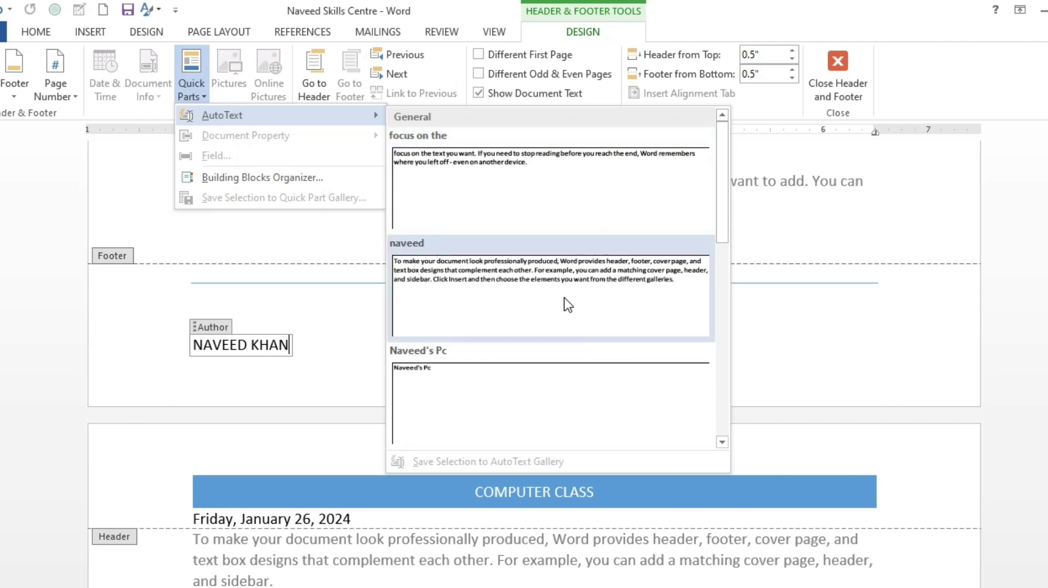
{"action": "scroll", "coordinate": [567, 300], "scroll_direction": "down", "scroll_amount": 5}
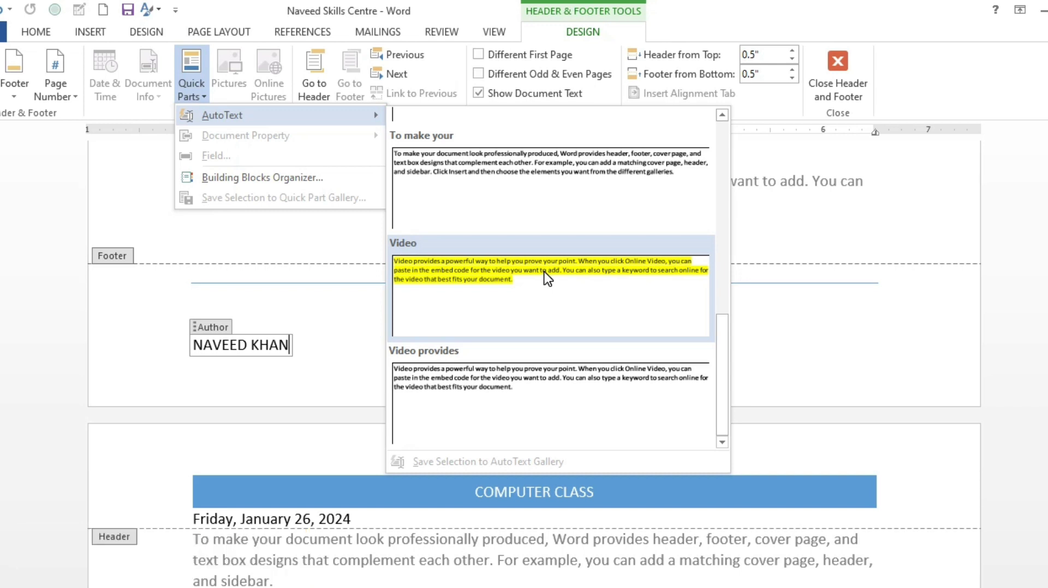
{"action": "left_click", "coordinate": [769, 225]}
Insert the picture 8013351 from the Desktop at the end of the footer's page number line
{"action": "left_click", "coordinate": [689, 302]}
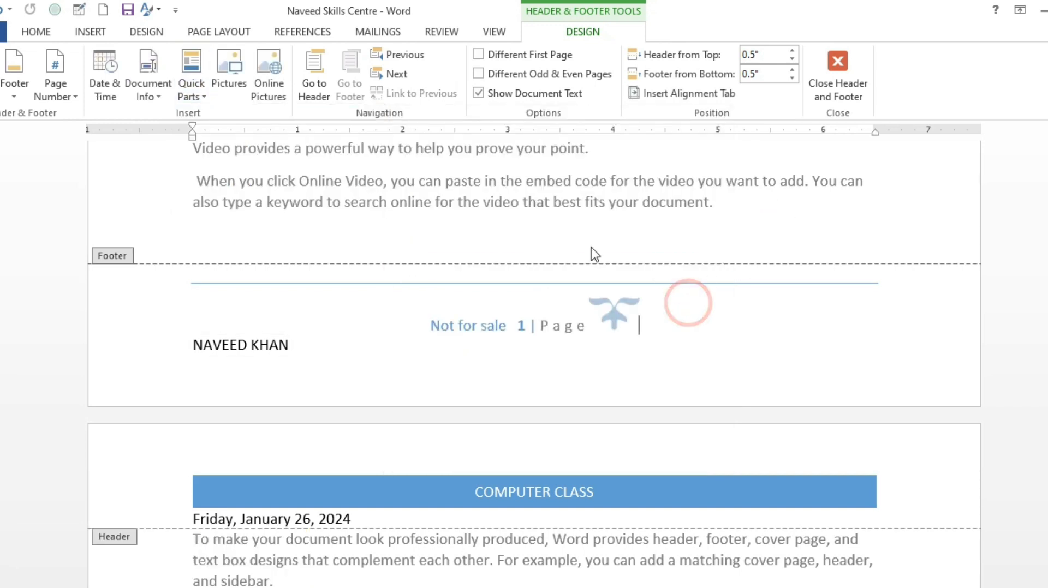
{"action": "left_click", "coordinate": [234, 68]}
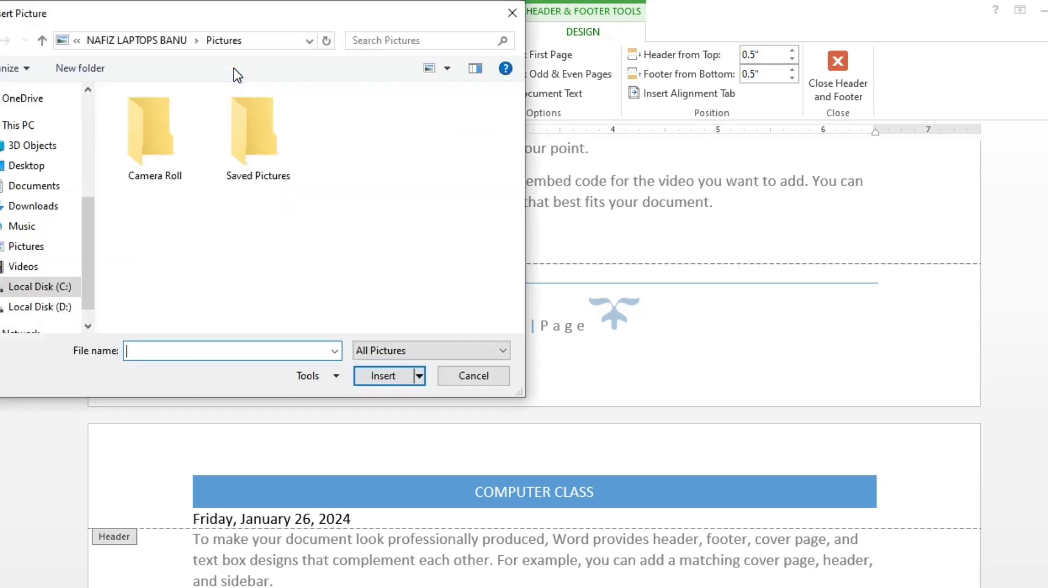
{"action": "left_click", "coordinate": [25, 167]}
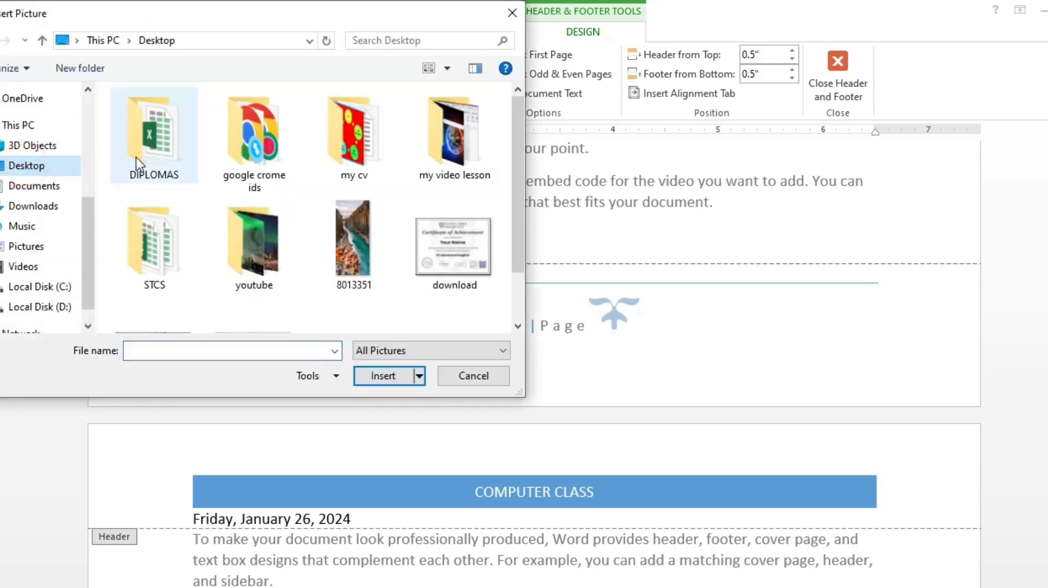
{"action": "left_click", "coordinate": [368, 235]}
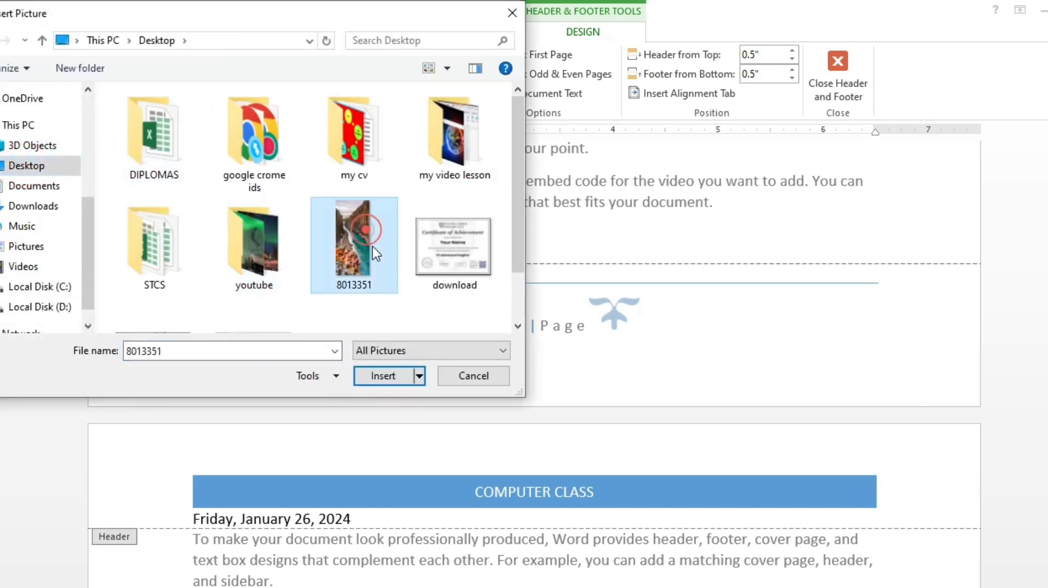
{"action": "left_click", "coordinate": [382, 375]}
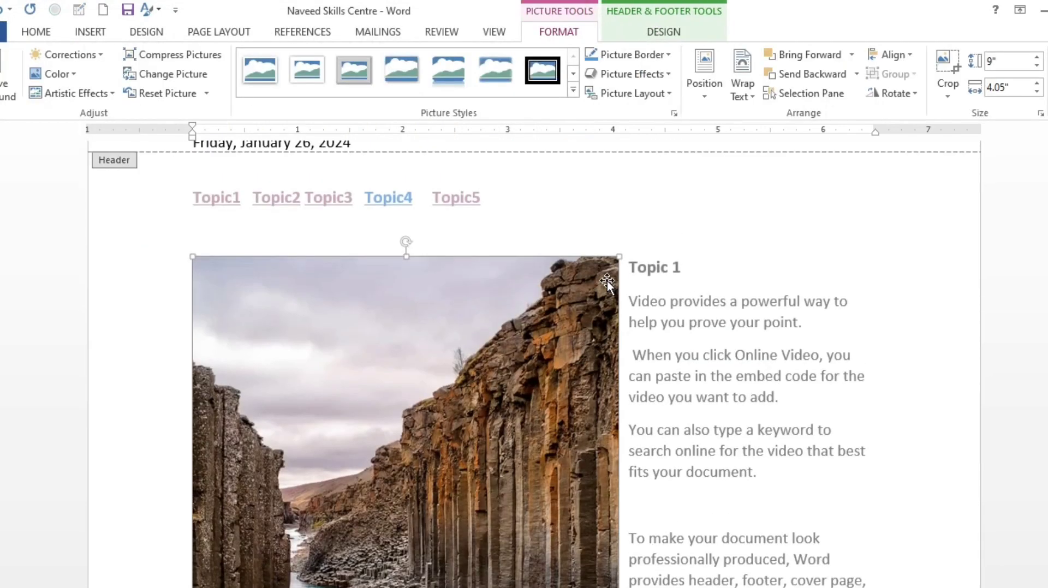
Shrink the footer picture to about 1.17" high by 1.45" wide and move it to the right end of the footer
{"action": "left_click_drag", "start_coordinate": [619, 255], "coordinate": [488, 497]}
{"action": "scroll", "coordinate": [456, 320], "scroll_direction": "down", "scroll_amount": 6}
{"action": "scroll", "coordinate": [423, 268], "scroll_direction": "up", "scroll_amount": 2}
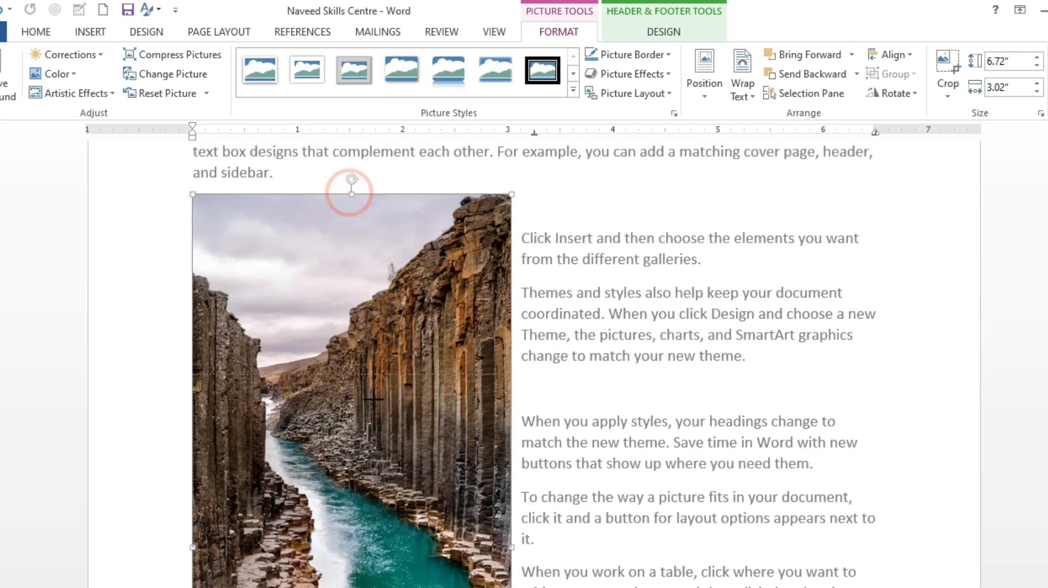
{"action": "left_click_drag", "start_coordinate": [350, 192], "coordinate": [351, 455]}
{"action": "scroll", "coordinate": [393, 382], "scroll_direction": "down", "scroll_amount": 6}
{"action": "scroll", "coordinate": [421, 316], "scroll_direction": "up", "scroll_amount": 2}
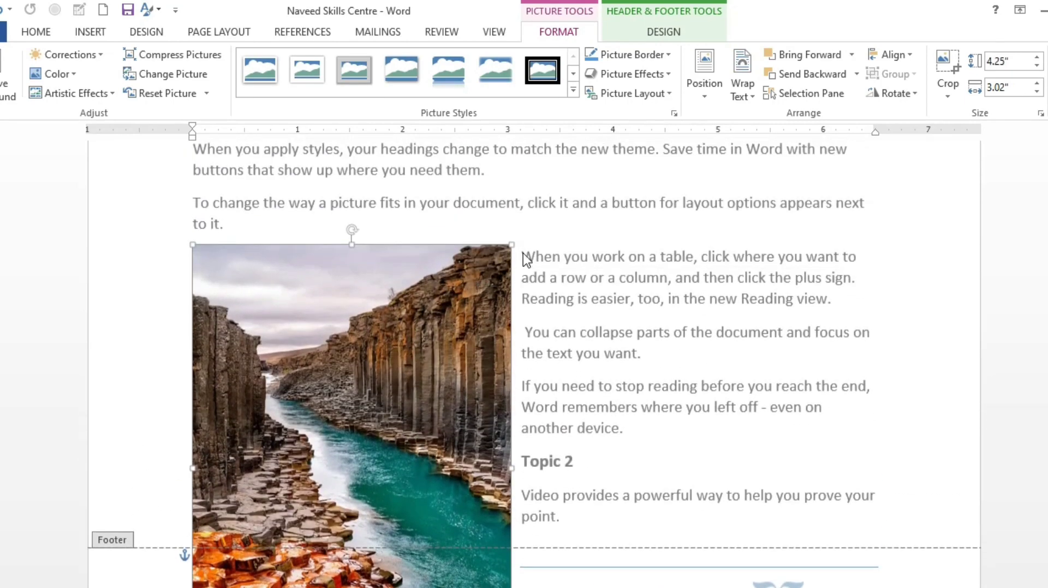
{"action": "left_click_drag", "start_coordinate": [510, 240], "coordinate": [335, 512]}
{"action": "scroll", "coordinate": [323, 482], "scroll_direction": "down", "scroll_amount": 7}
{"action": "scroll", "coordinate": [322, 477], "scroll_direction": "up", "scroll_amount": 2}
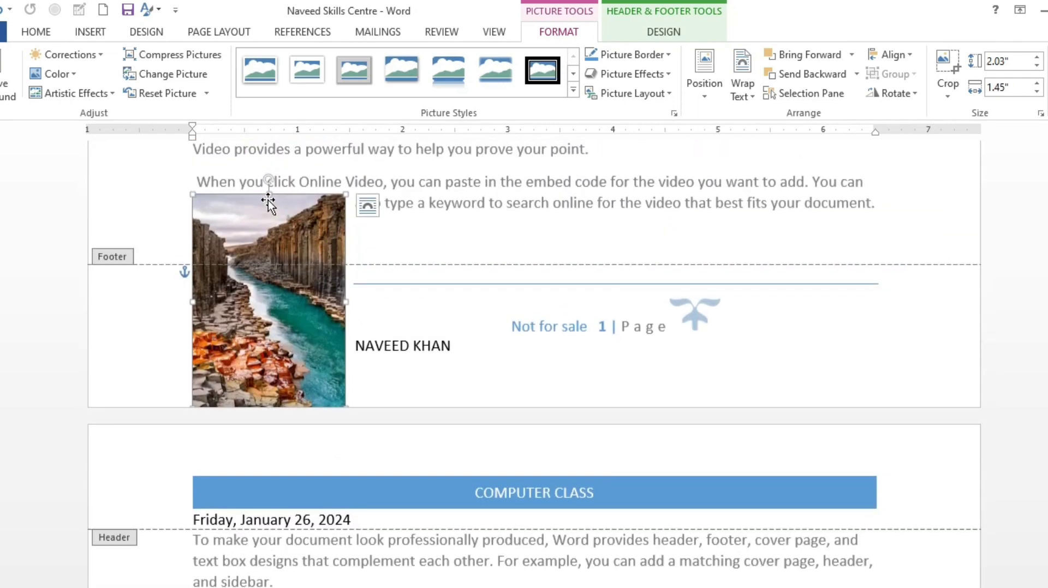
{"action": "left_click_drag", "start_coordinate": [268, 191], "coordinate": [888, 342]}
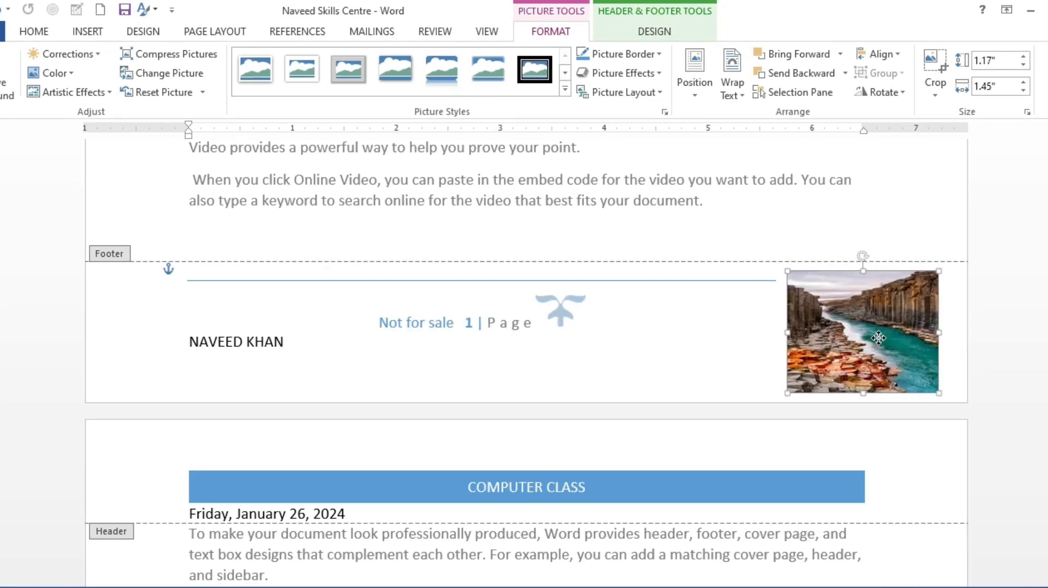
{"action": "left_click", "coordinate": [603, 329]}
Jump from the footer to the page header and back to the footer with the header and footer navigation commands
{"action": "scroll", "coordinate": [590, 338], "scroll_direction": "up", "scroll_amount": 2}
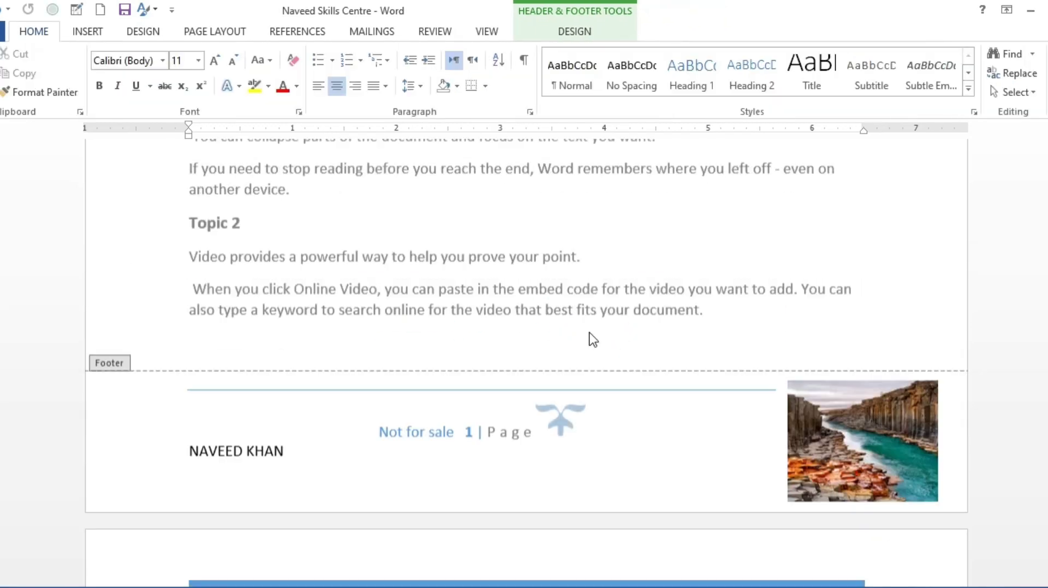
{"action": "scroll", "coordinate": [589, 338], "scroll_direction": "down", "scroll_amount": 1}
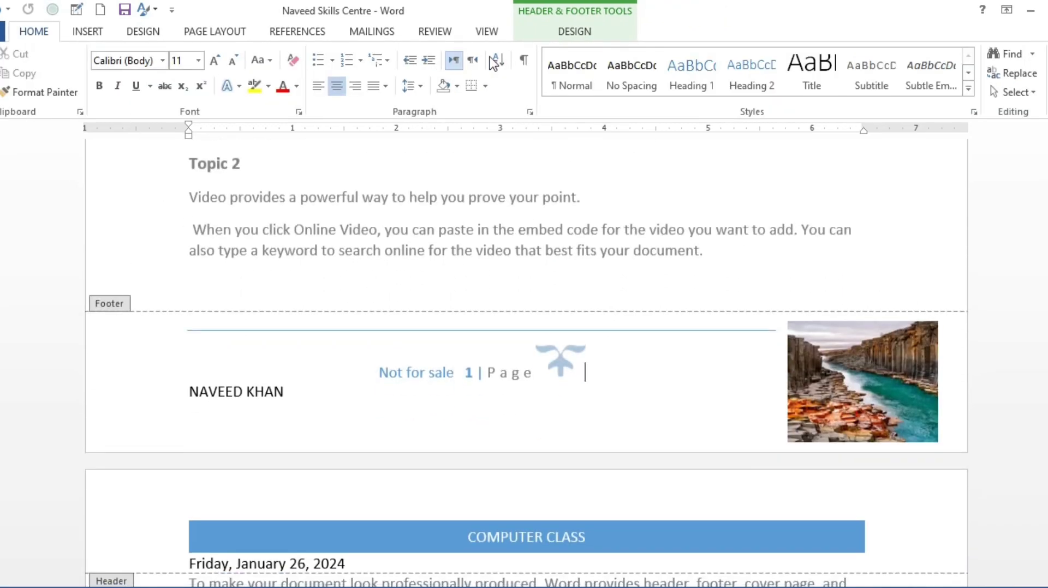
{"action": "left_click", "coordinate": [562, 34]}
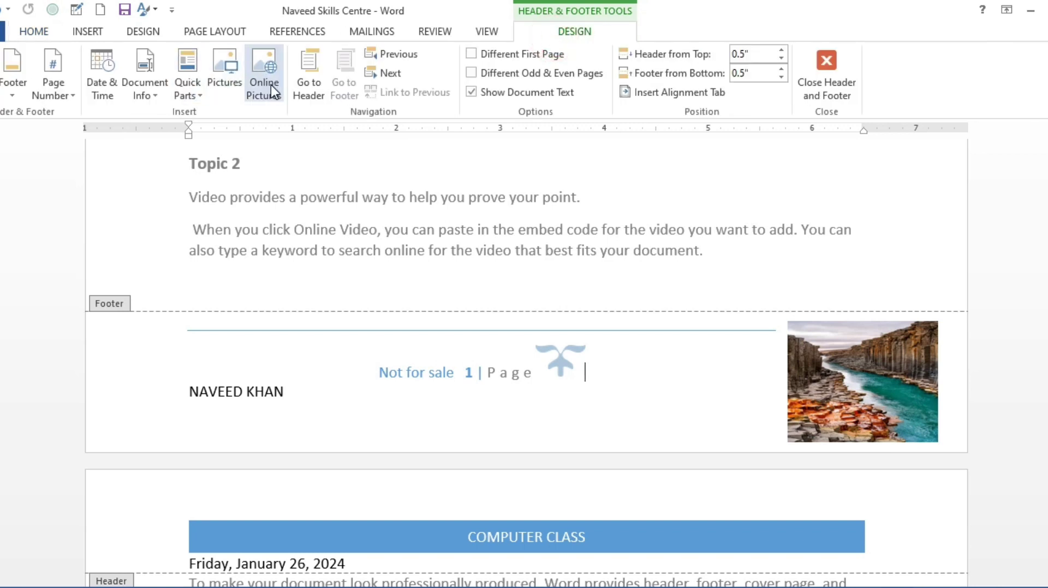
{"action": "left_click", "coordinate": [305, 69]}
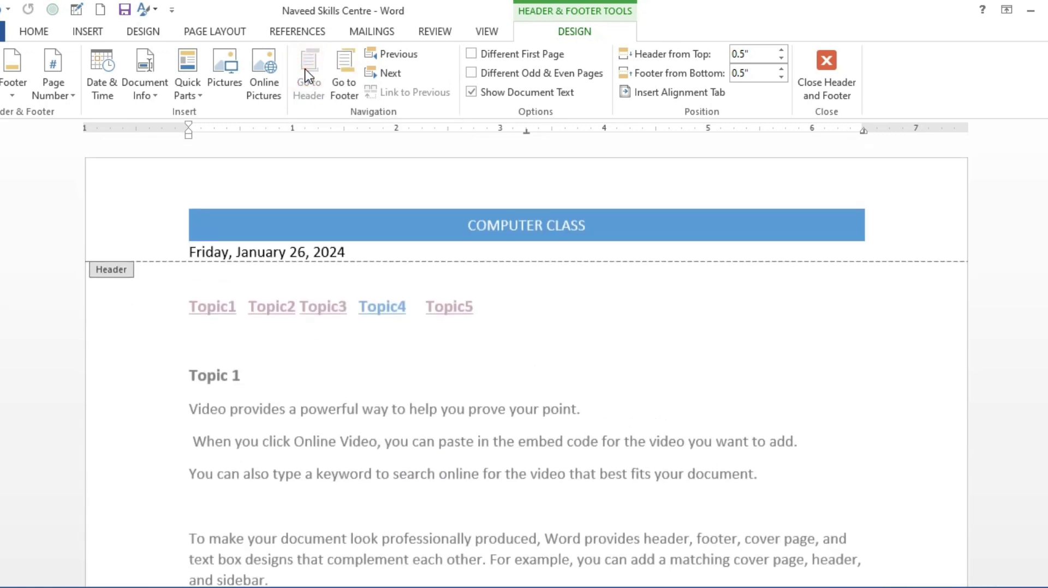
{"action": "left_click", "coordinate": [344, 71]}
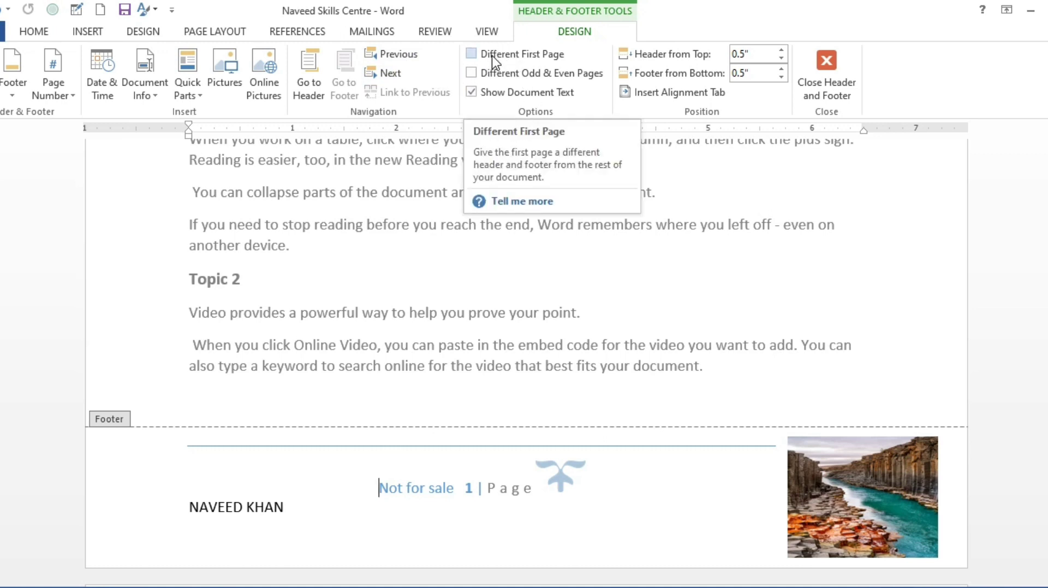
Give the first page a different header and footer, and compare it with the following pages
{"action": "left_click", "coordinate": [471, 53]}
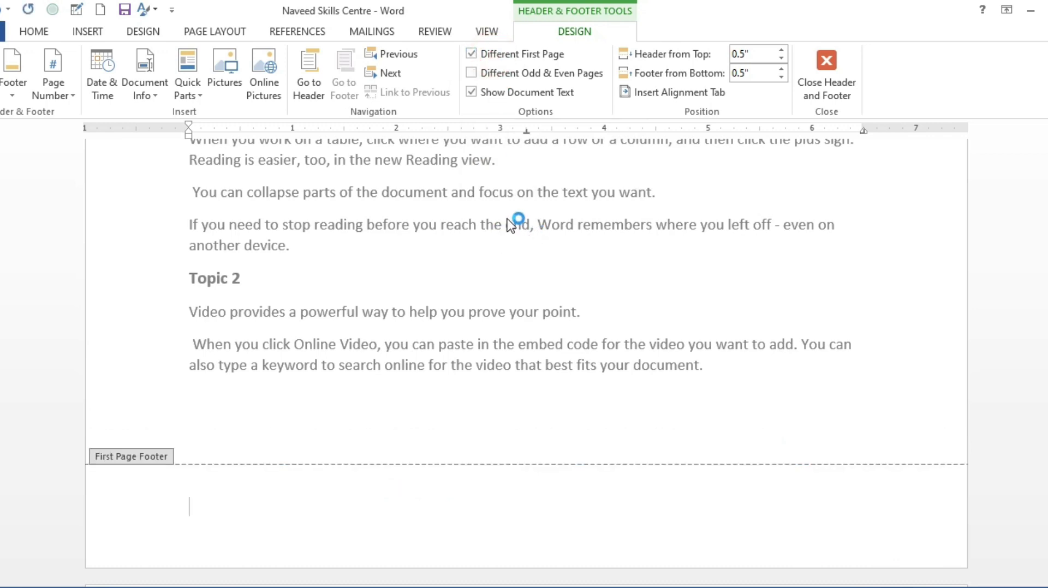
{"action": "scroll", "coordinate": [510, 219], "scroll_direction": "down", "scroll_amount": 3}
{"action": "scroll", "coordinate": [507, 219], "scroll_direction": "up", "scroll_amount": 5}
{"action": "scroll", "coordinate": [511, 221], "scroll_direction": "down", "scroll_amount": 15}
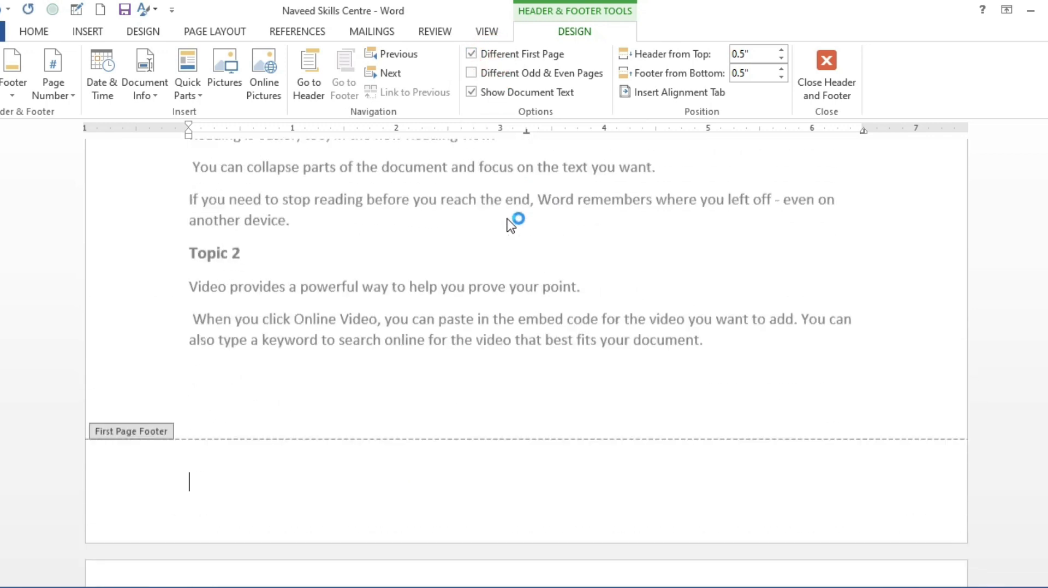
{"action": "scroll", "coordinate": [511, 223], "scroll_direction": "down", "scroll_amount": 4}
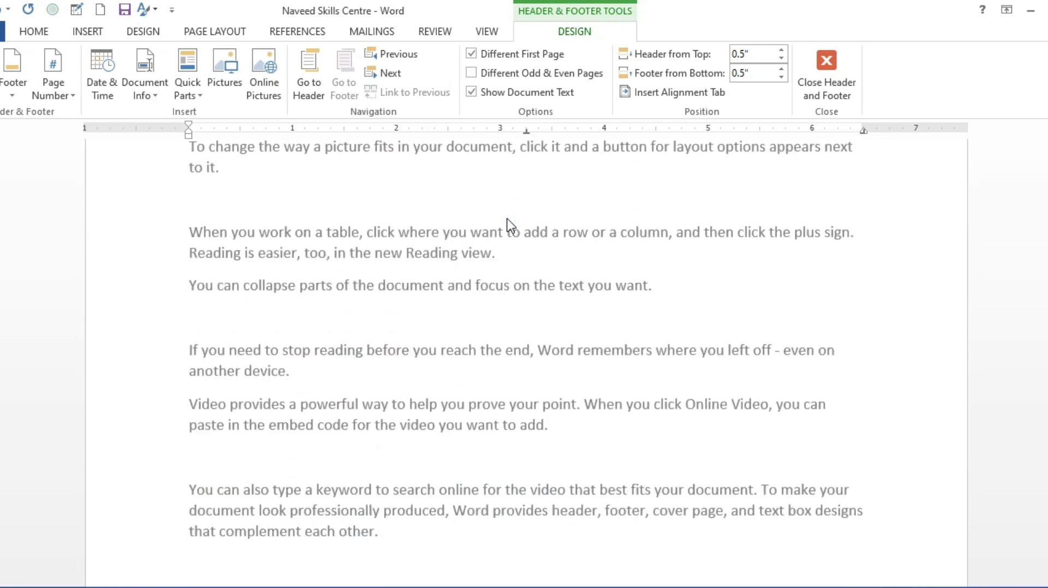
{"action": "scroll", "coordinate": [507, 220], "scroll_direction": "down", "scroll_amount": 5}
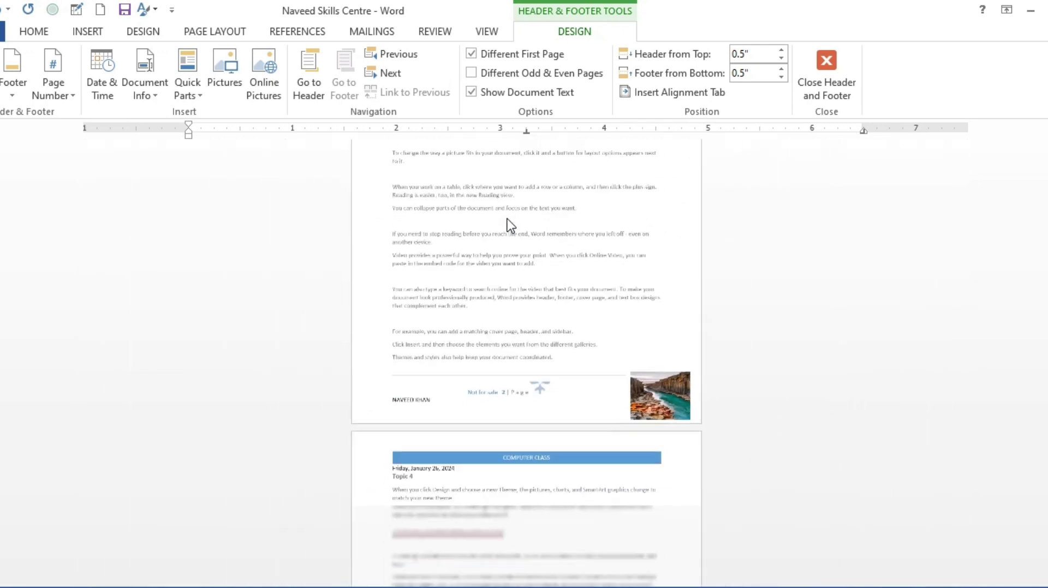
{"action": "scroll", "coordinate": [508, 219], "scroll_direction": "up", "scroll_amount": 3}
{"action": "scroll", "coordinate": [508, 224], "scroll_direction": "up", "scroll_amount": 4}
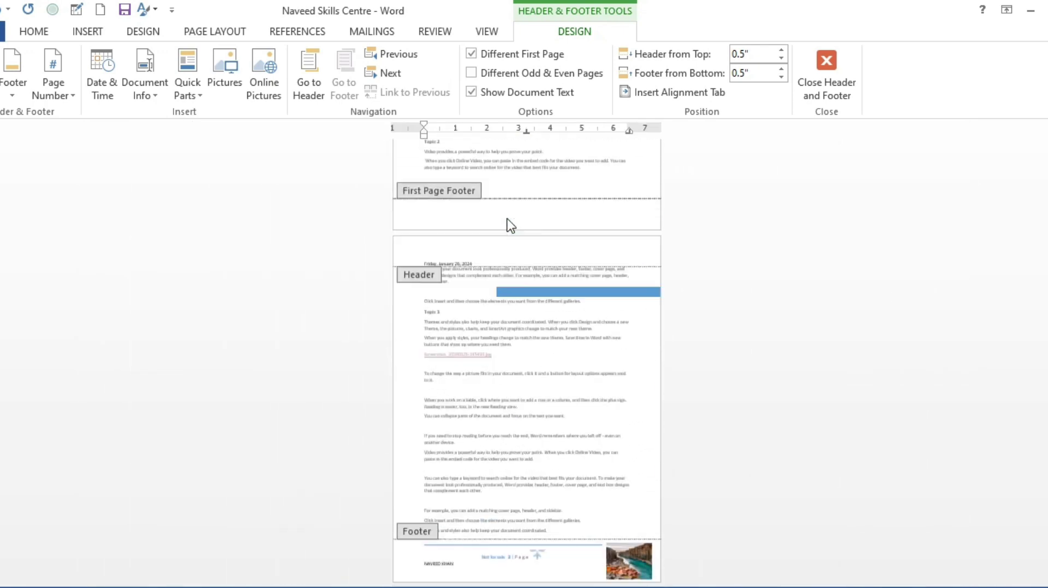
{"action": "scroll", "coordinate": [514, 211], "scroll_direction": "up", "scroll_amount": 1}
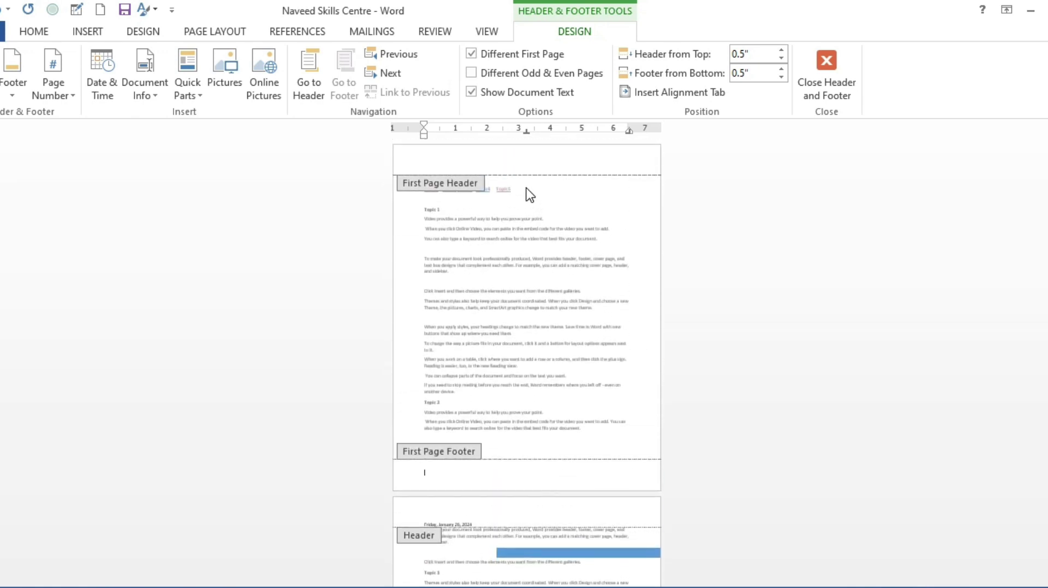
Compare the first page's header and footer with those of the following pages, and turn off the different first page option
{"action": "scroll", "coordinate": [550, 236], "scroll_direction": "down", "scroll_amount": 4}
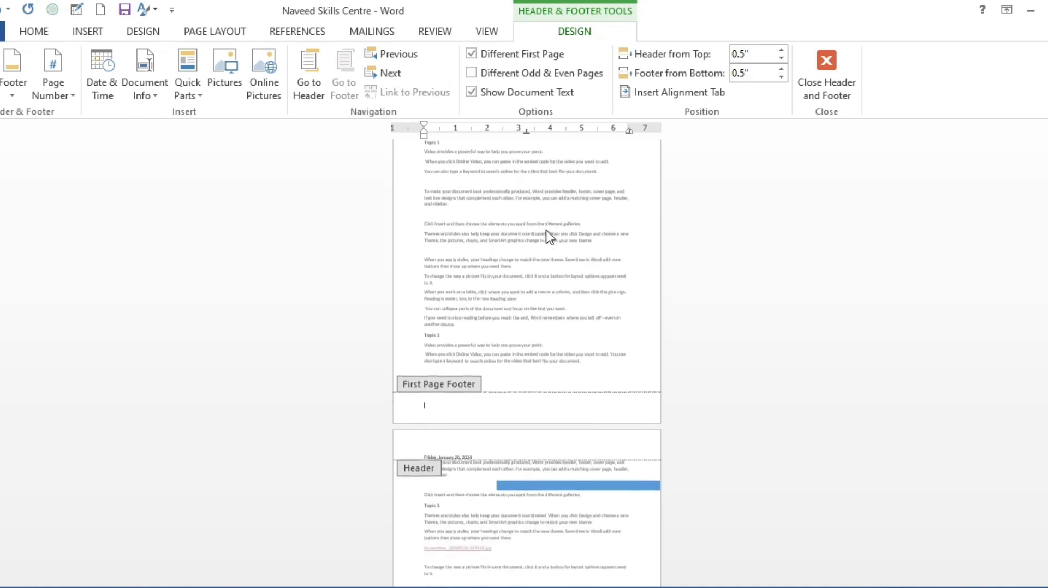
{"action": "scroll", "coordinate": [533, 248], "scroll_direction": "down", "scroll_amount": 2}
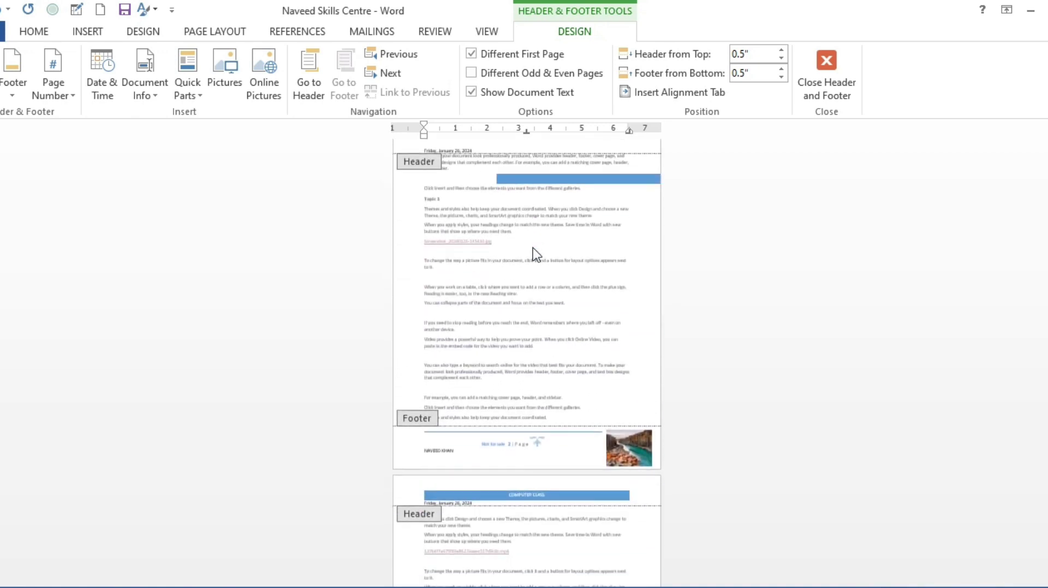
{"action": "scroll", "coordinate": [532, 248], "scroll_direction": "up", "scroll_amount": 1}
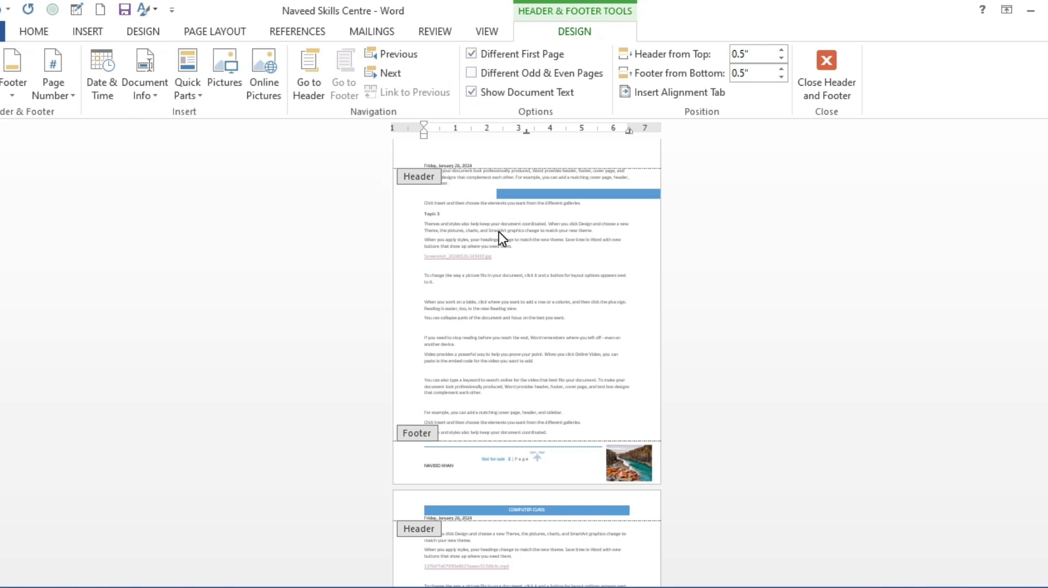
{"action": "scroll", "coordinate": [498, 232], "scroll_direction": "up", "scroll_amount": 7}
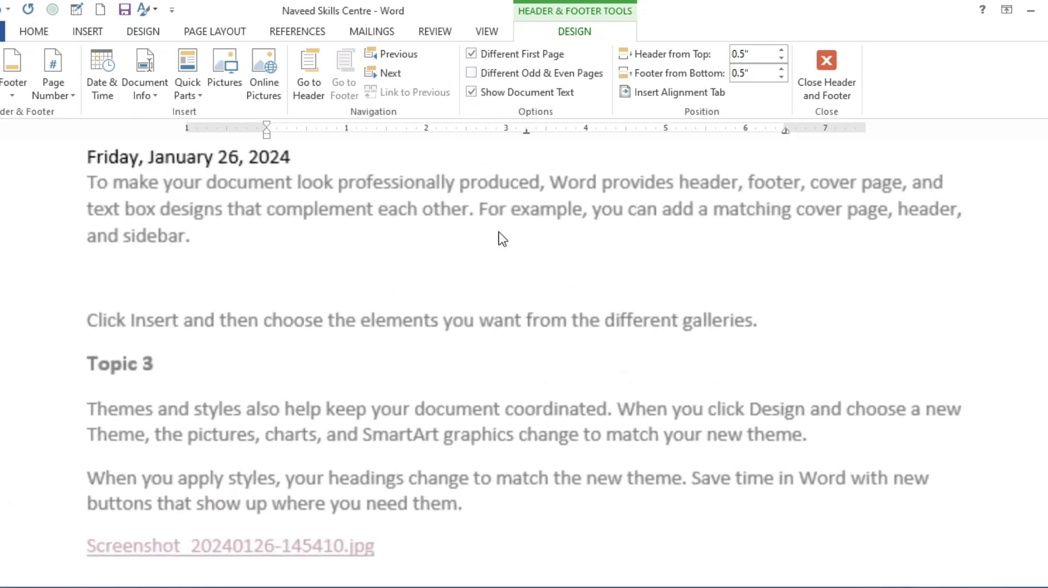
{"action": "scroll", "coordinate": [461, 175], "scroll_direction": "up", "scroll_amount": 1}
{"action": "scroll", "coordinate": [461, 173], "scroll_direction": "up", "scroll_amount": 2}
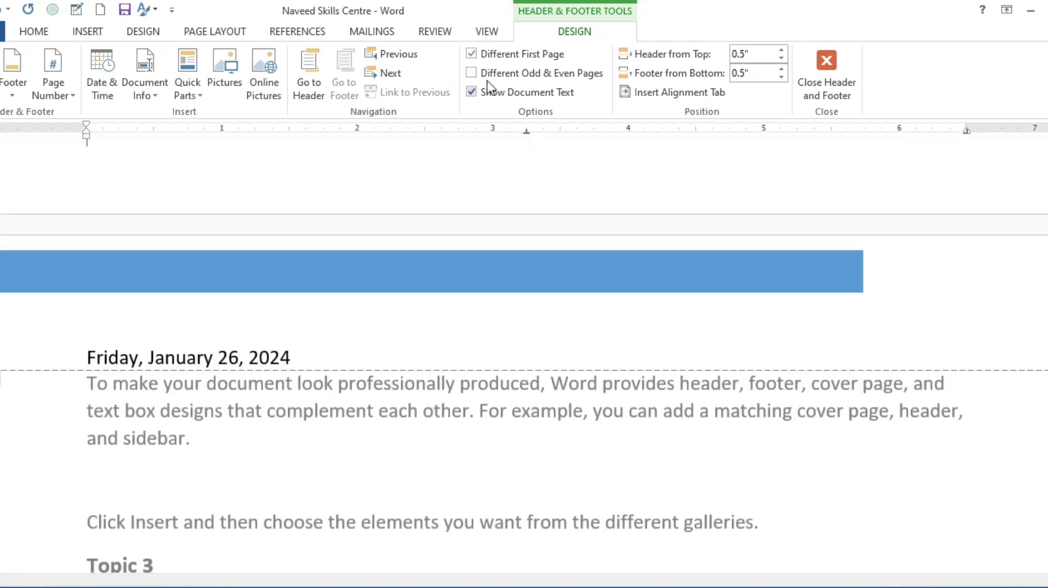
{"action": "left_click", "coordinate": [472, 55]}
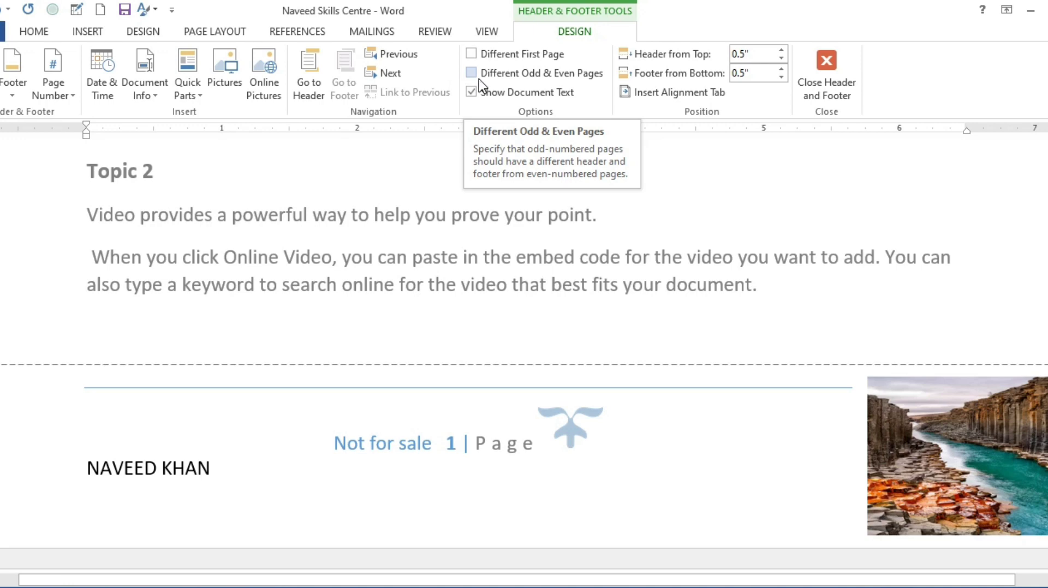
{"action": "scroll", "coordinate": [466, 232], "scroll_direction": "down", "scroll_amount": 1}
{"action": "scroll", "coordinate": [466, 233], "scroll_direction": "down", "scroll_amount": 3}
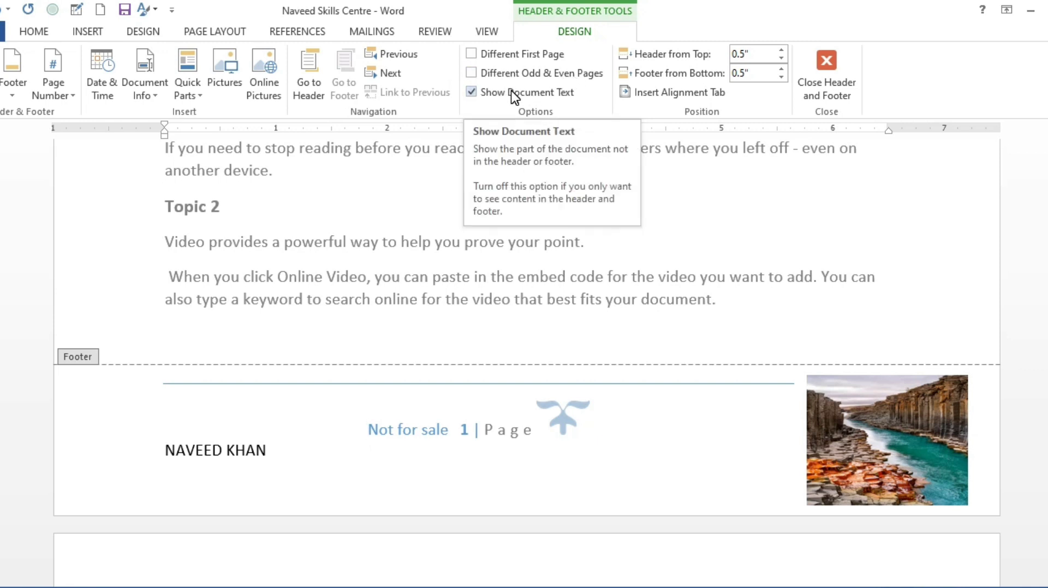
Try different headers and footers for odd and even pages, compare them across the pages, and turn the option off again
{"action": "left_click", "coordinate": [472, 72]}
{"action": "scroll", "coordinate": [467, 259], "scroll_direction": "up", "scroll_amount": 5}
{"action": "scroll", "coordinate": [466, 259], "scroll_direction": "up", "scroll_amount": 6}
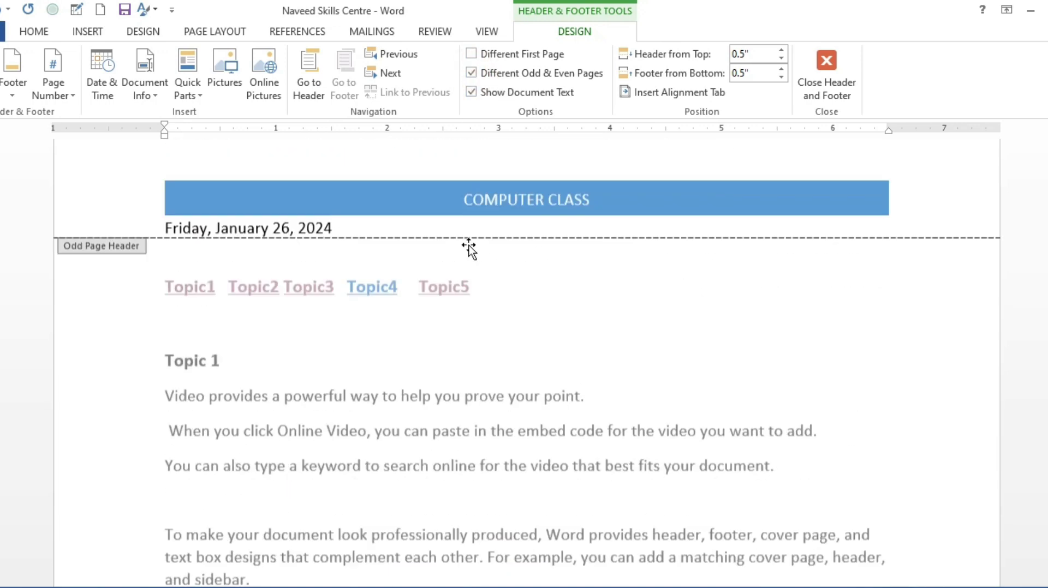
{"action": "scroll", "coordinate": [470, 241], "scroll_direction": "down", "scroll_amount": 12}
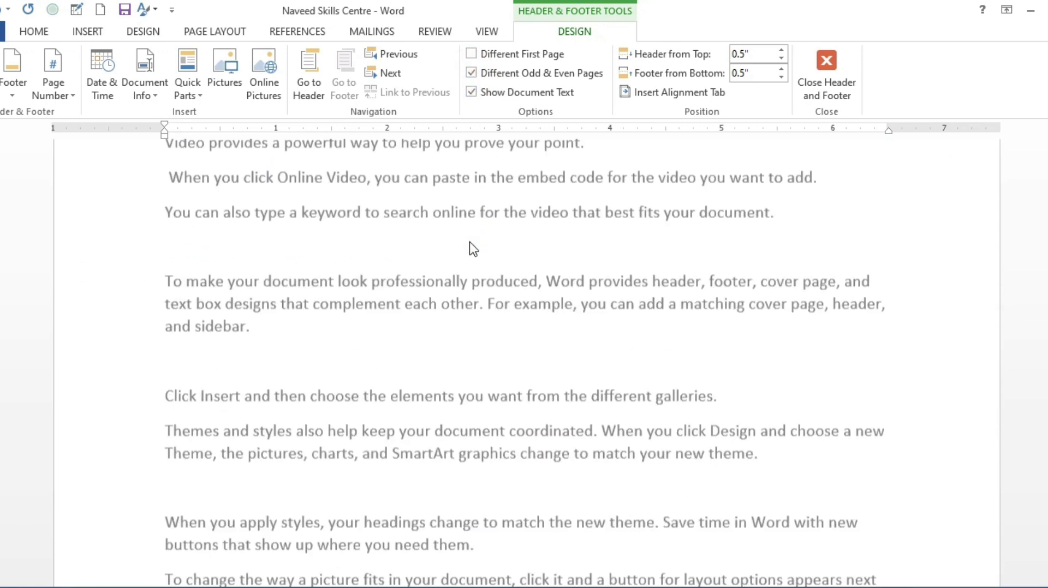
{"action": "scroll", "coordinate": [474, 248], "scroll_direction": "down", "scroll_amount": 1}
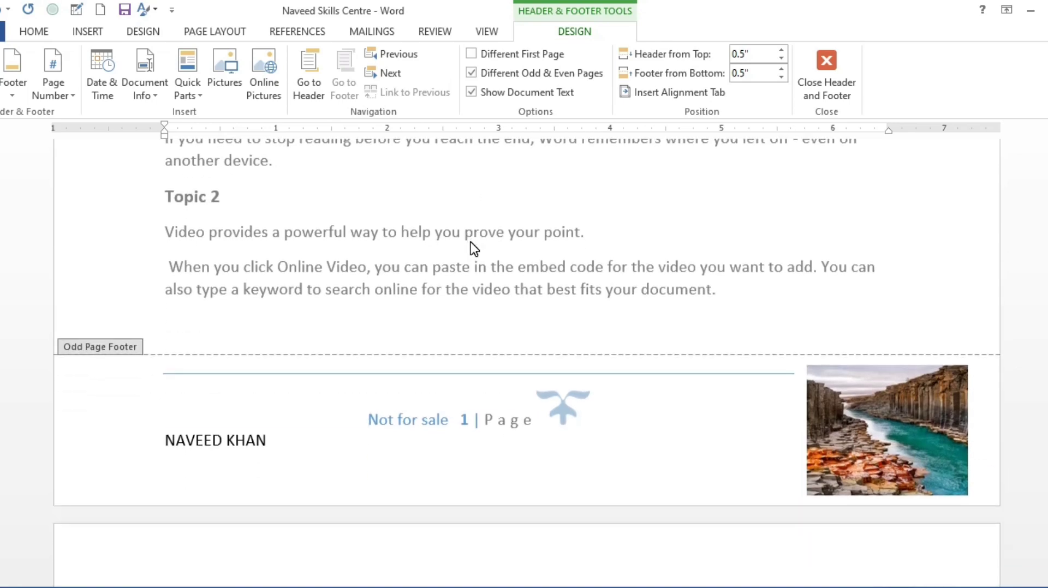
{"action": "scroll", "coordinate": [472, 248], "scroll_direction": "down", "scroll_amount": 10}
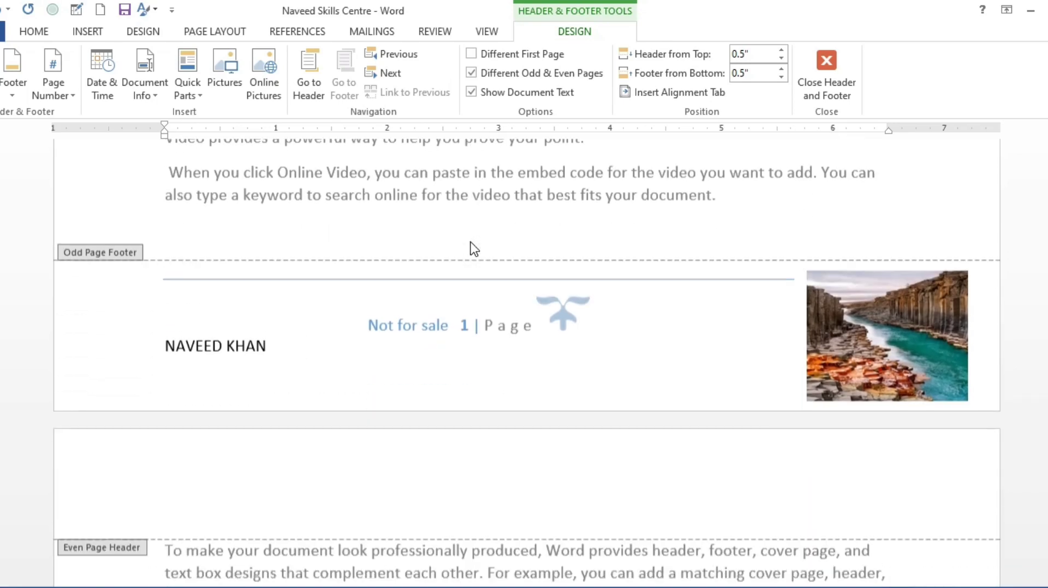
{"action": "scroll", "coordinate": [473, 248], "scroll_direction": "down", "scroll_amount": 10}
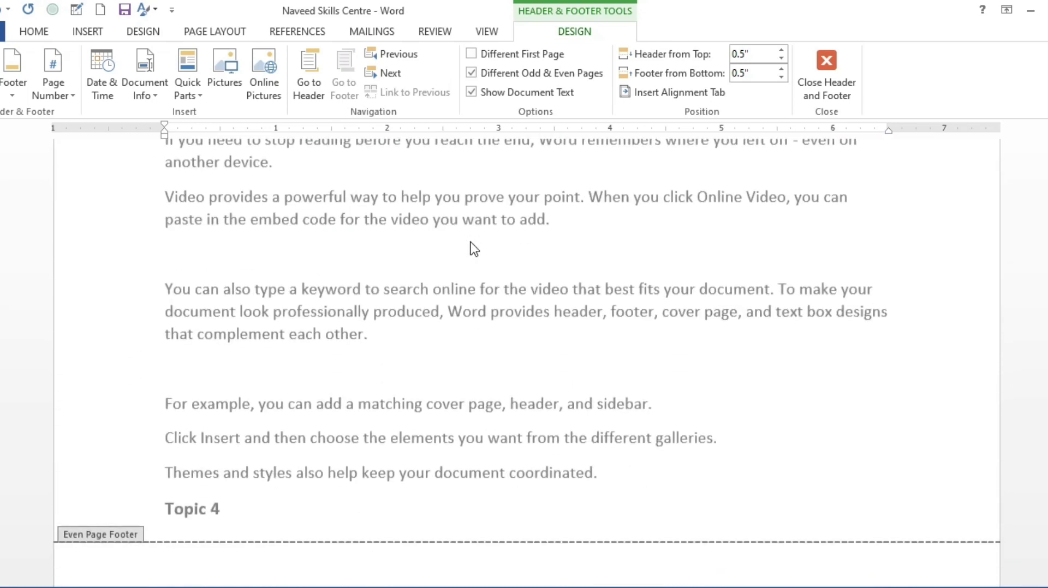
{"action": "scroll", "coordinate": [473, 249], "scroll_direction": "up", "scroll_amount": 10}
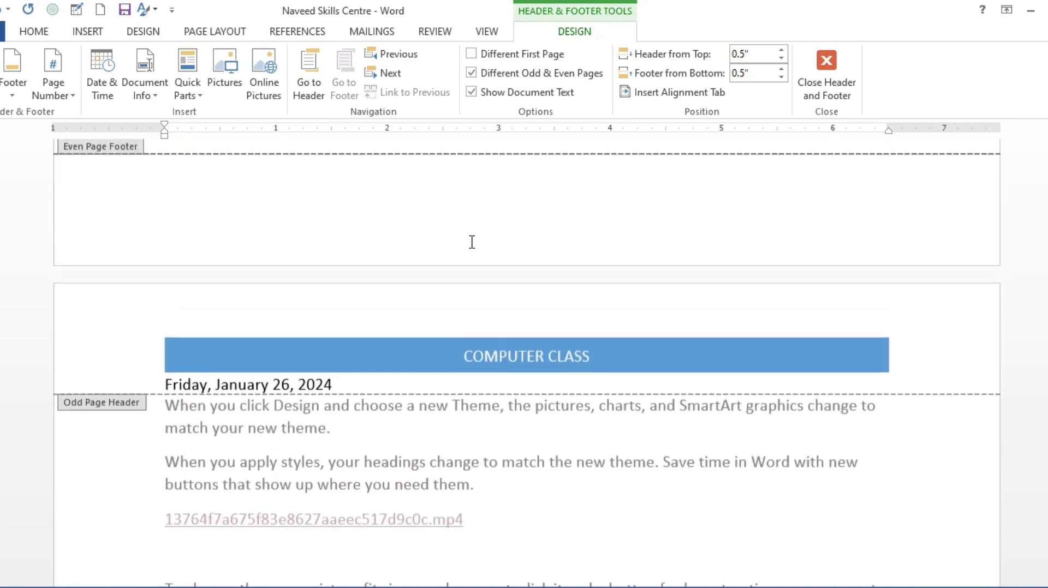
{"action": "scroll", "coordinate": [471, 206], "scroll_direction": "up", "scroll_amount": 2}
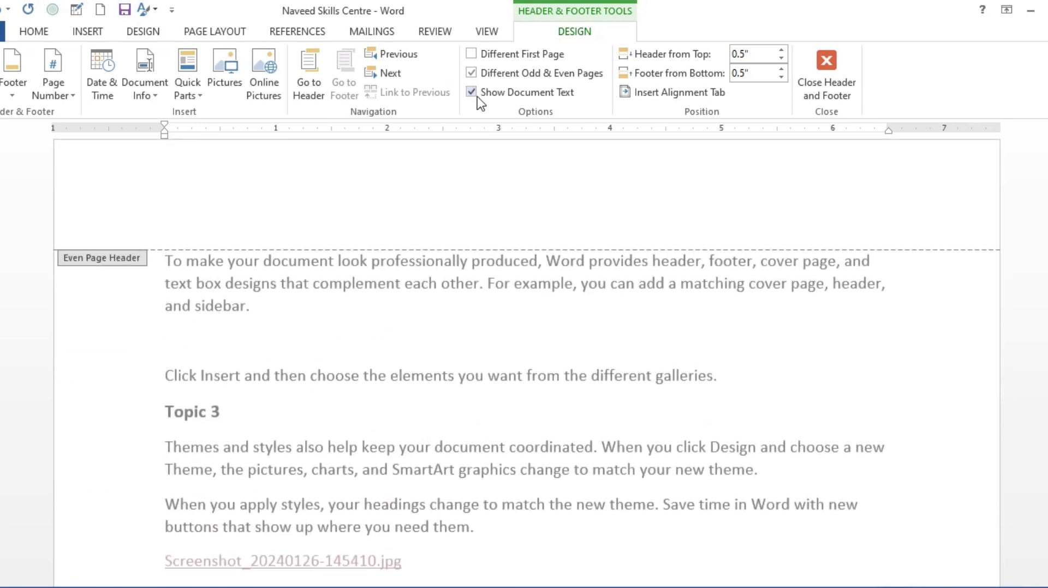
{"action": "left_click", "coordinate": [471, 73]}
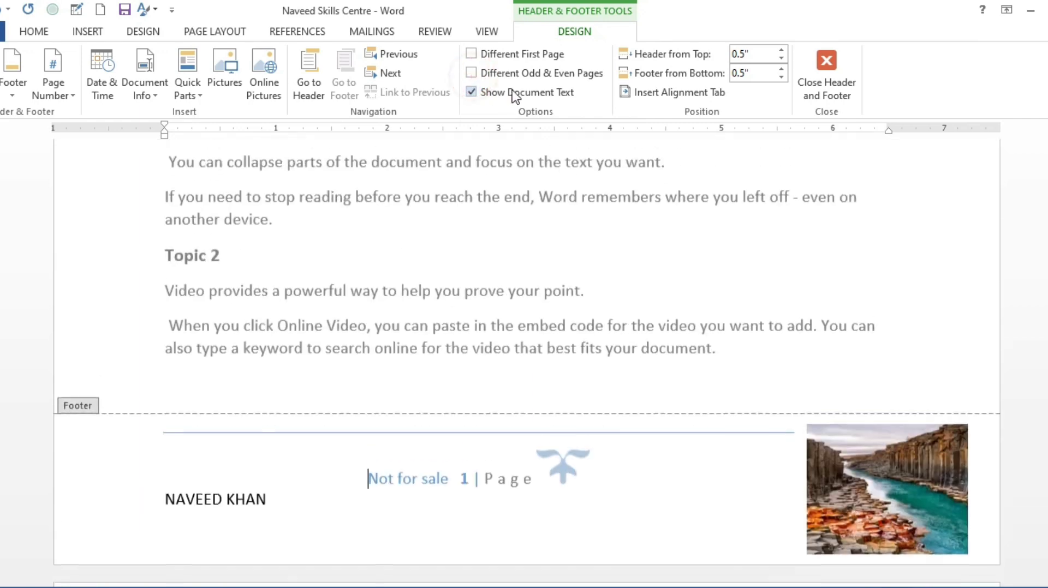
{"action": "scroll", "coordinate": [431, 269], "scroll_direction": "up", "scroll_amount": 1}
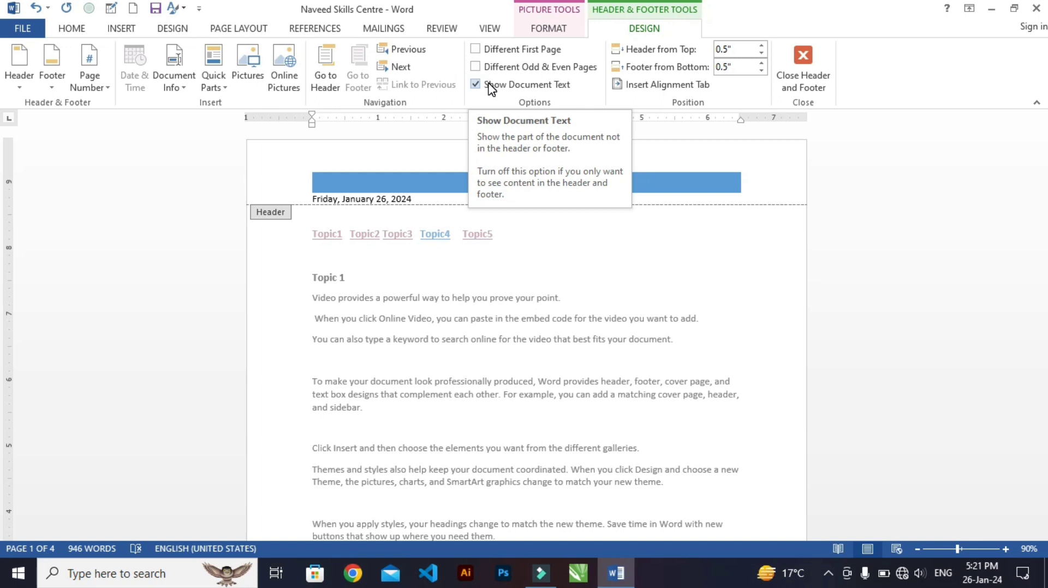
Set the header's distance from the top of the page to 1.3" and check the first page's header
{"action": "left_click", "coordinate": [478, 328]}
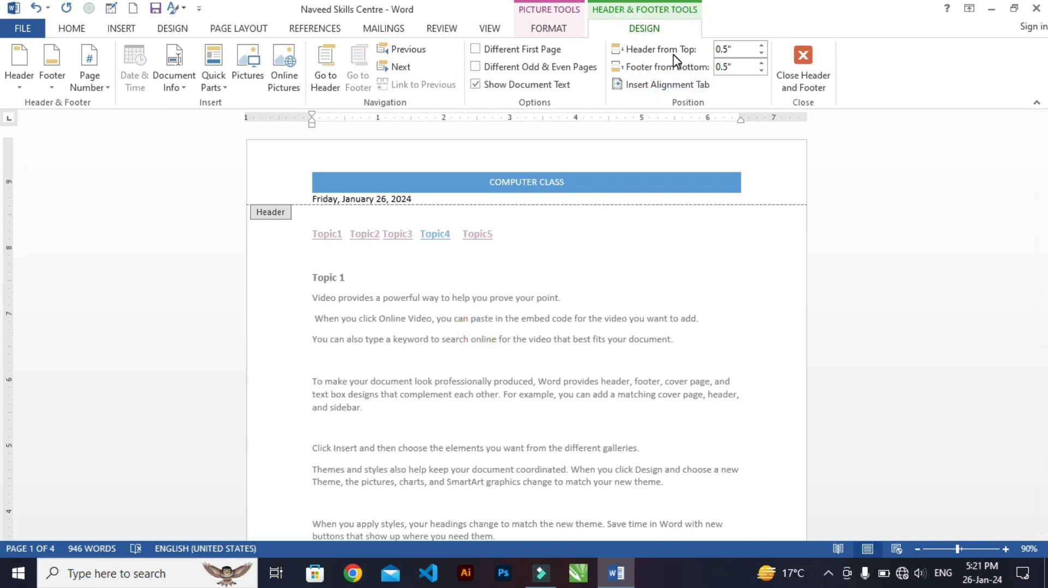
{"action": "left_click", "coordinate": [757, 47]}
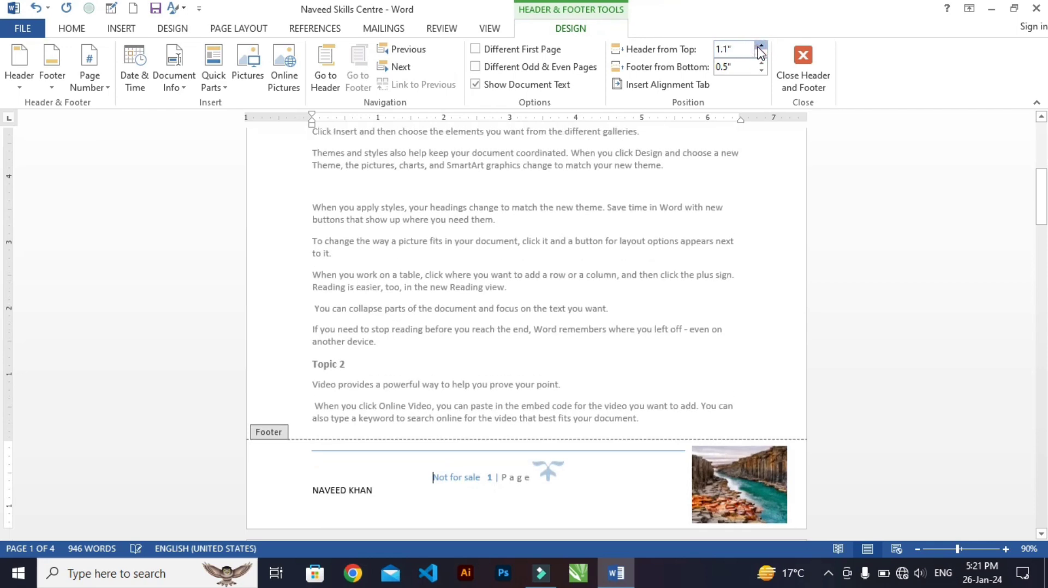
{"action": "scroll", "coordinate": [615, 243], "scroll_direction": "up", "scroll_amount": 5}
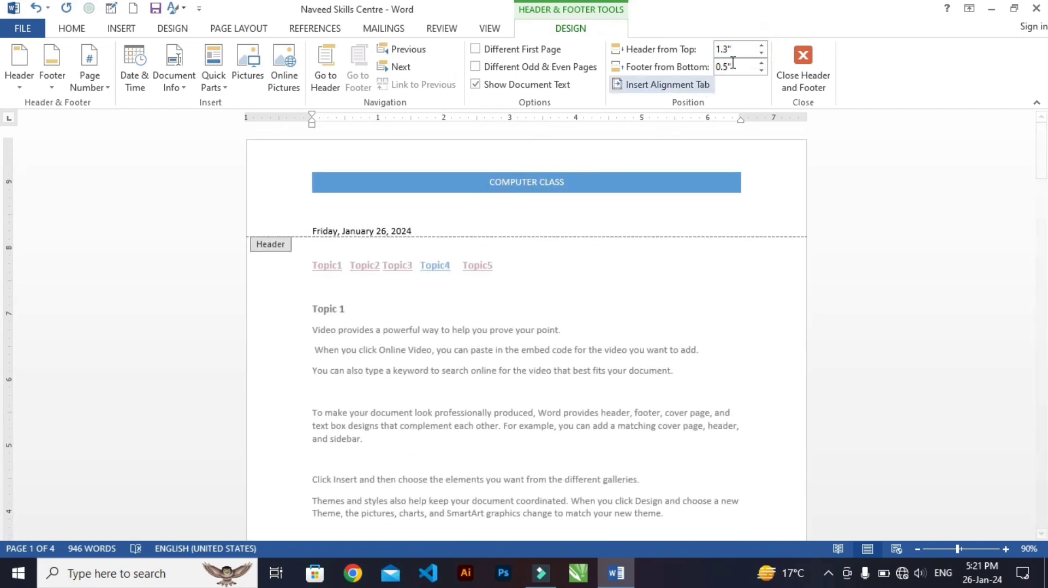
Set the header's distance from the top of the page to 0.5" and select the date line in the header
{"action": "left_click", "coordinate": [760, 55]}
{"action": "left_click", "coordinate": [760, 56]}
{"action": "left_click", "coordinate": [760, 56]}
{"action": "left_click", "coordinate": [760, 55]}
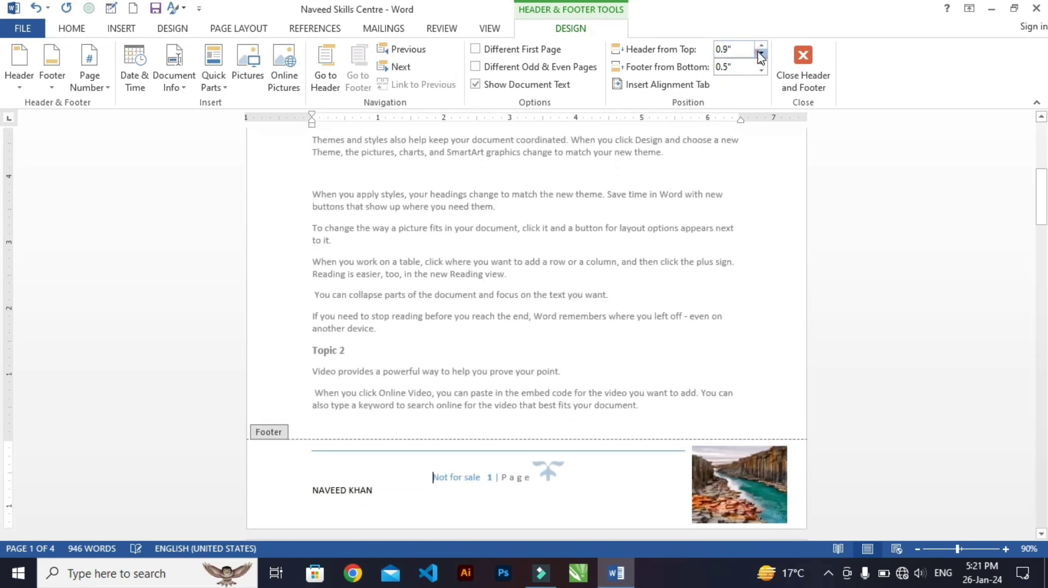
{"action": "left_click", "coordinate": [760, 56]}
{"action": "left_click", "coordinate": [760, 56]}
{"action": "left_click", "coordinate": [760, 55]}
{"action": "left_click", "coordinate": [761, 55]}
{"action": "scroll", "coordinate": [568, 334], "scroll_direction": "up", "scroll_amount": 2}
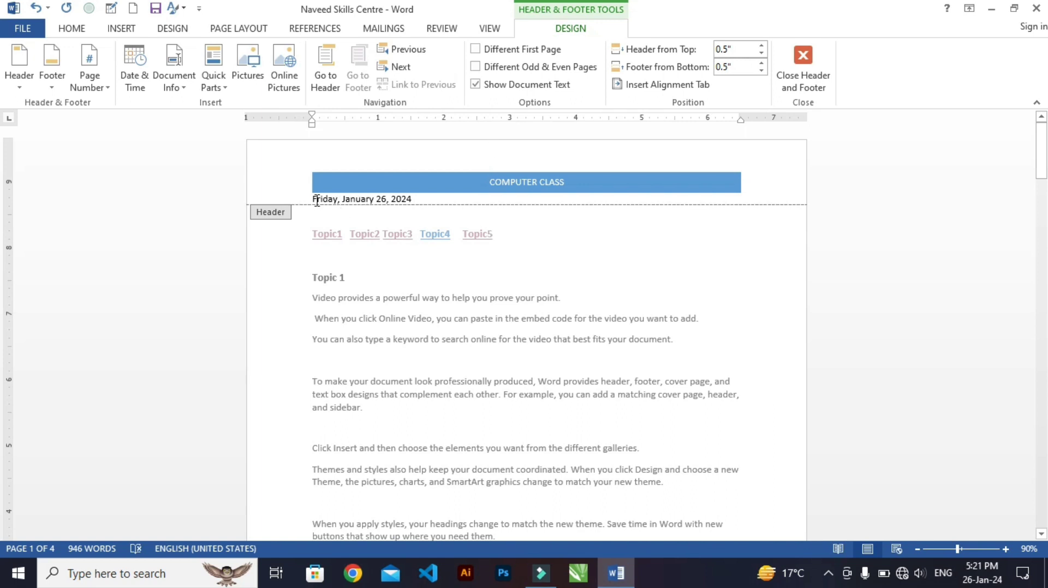
{"action": "left_click_drag", "start_coordinate": [316, 201], "coordinate": [413, 201]}
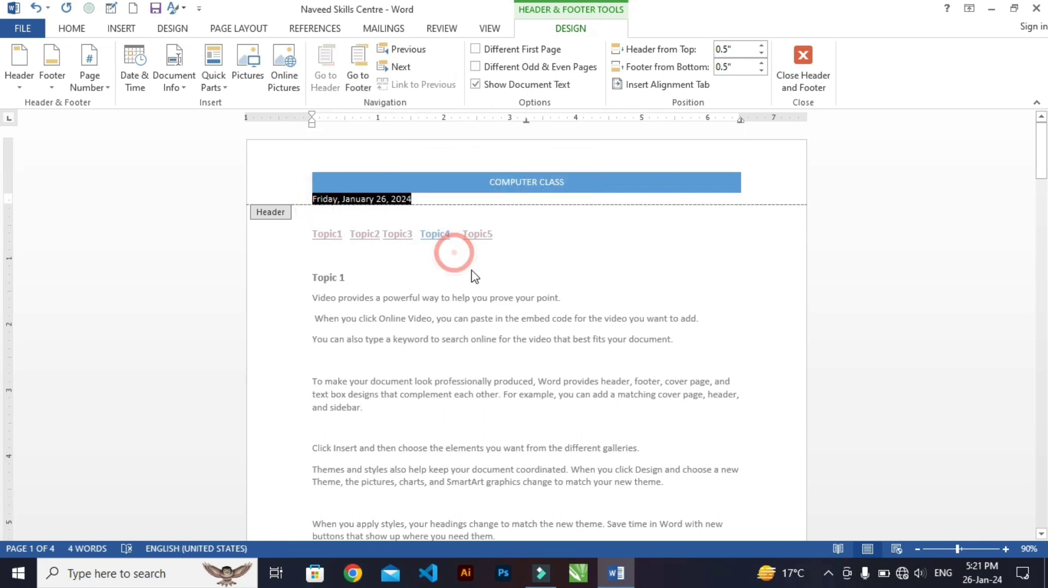
Place the cursor in the first page's footer and set the footer's distance from the bottom to 1.4"
{"action": "scroll", "coordinate": [484, 287], "scroll_direction": "up", "scroll_amount": 1, "text": "ctrl"}
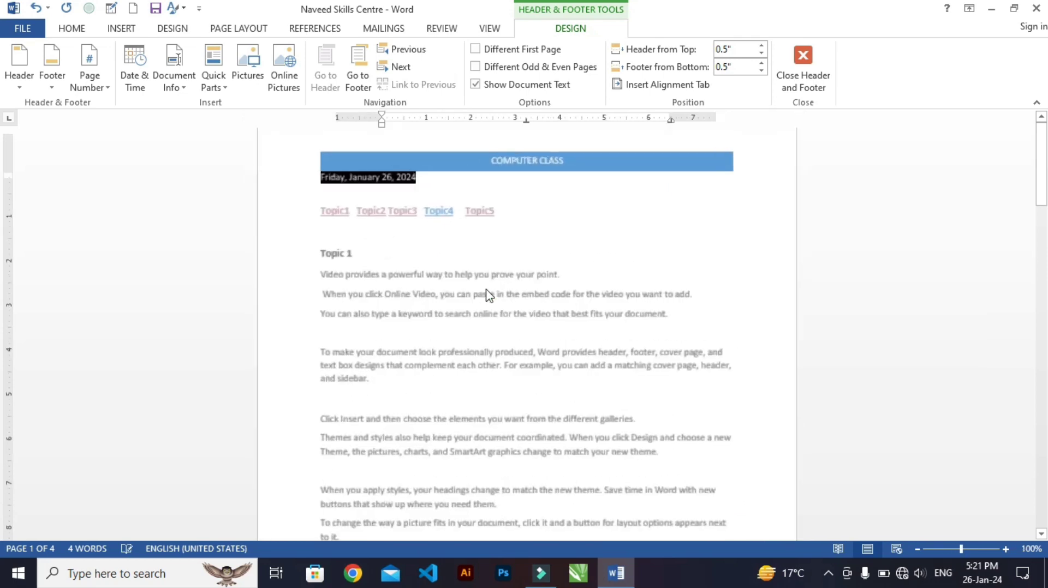
{"action": "scroll", "coordinate": [487, 295], "scroll_direction": "up", "scroll_amount": 5, "text": "ctrl"}
{"action": "scroll", "coordinate": [487, 295], "scroll_direction": "down", "scroll_amount": 10}
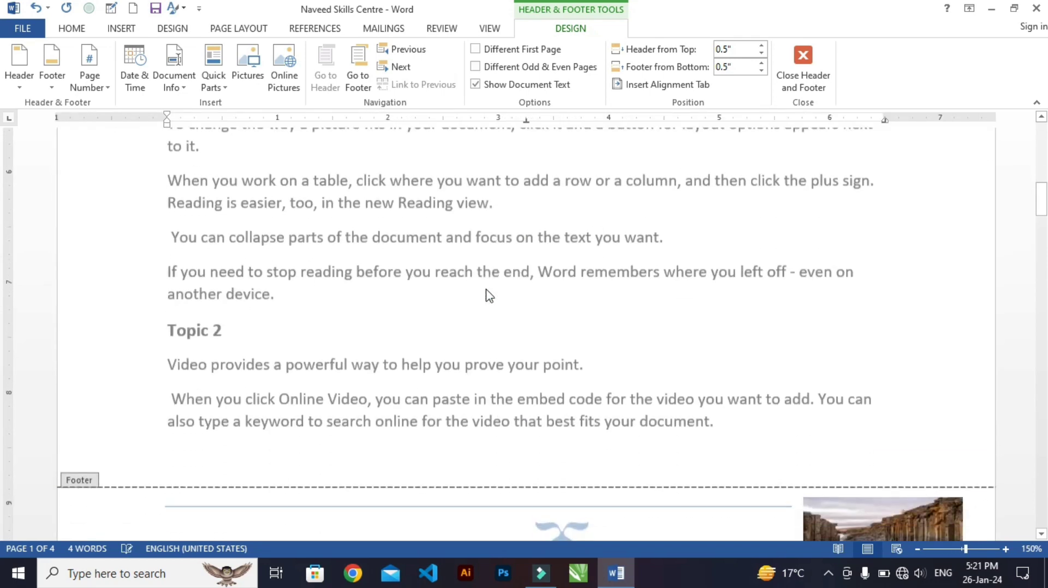
{"action": "scroll", "coordinate": [488, 295], "scroll_direction": "down", "scroll_amount": 3}
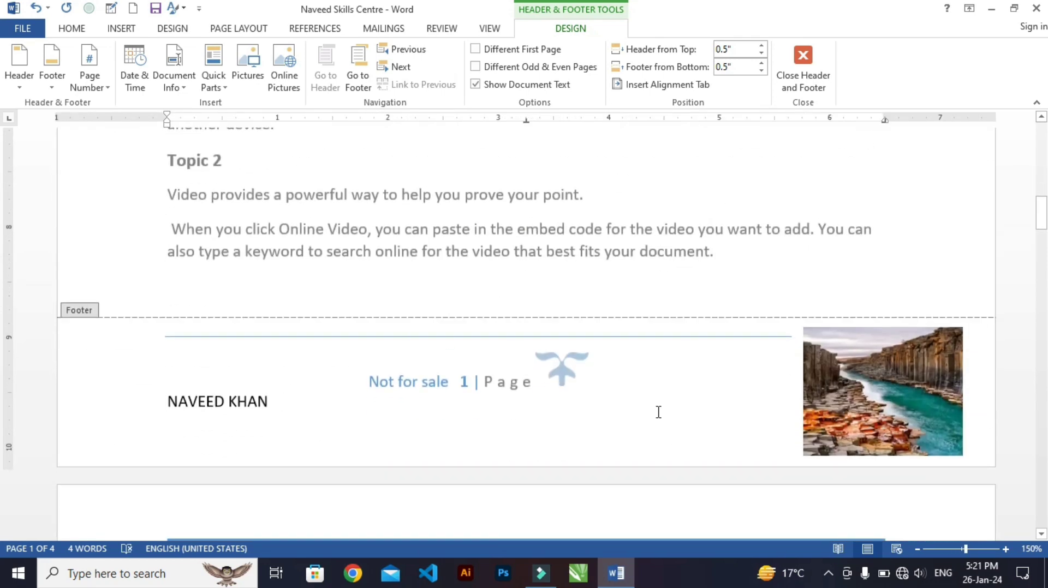
{"action": "left_click", "coordinate": [658, 412]}
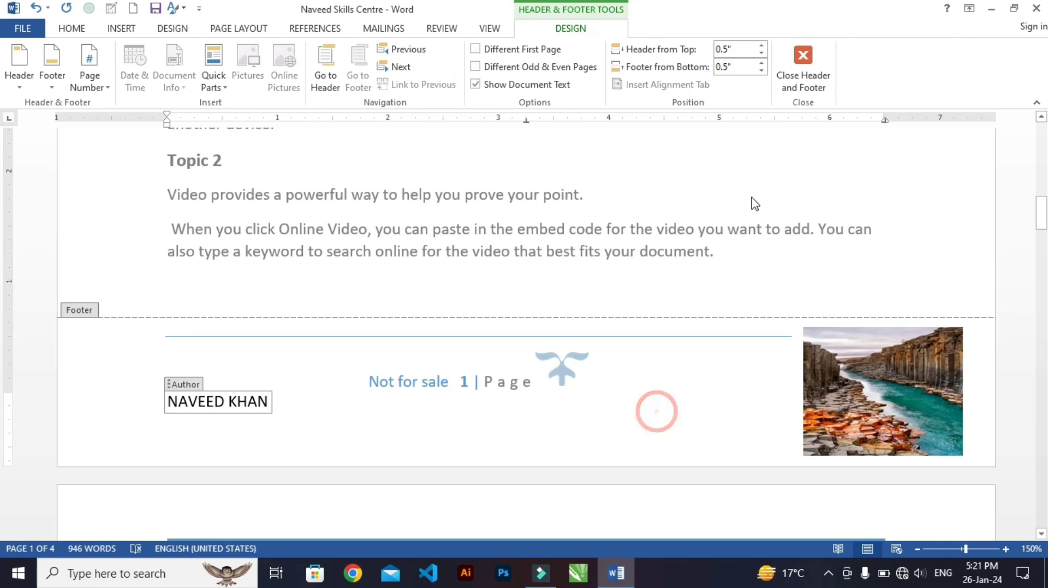
{"action": "left_click", "coordinate": [762, 63]}
{"action": "left_click", "coordinate": [762, 63]}
{"action": "left_click", "coordinate": [762, 62]}
{"action": "left_click", "coordinate": [762, 63]}
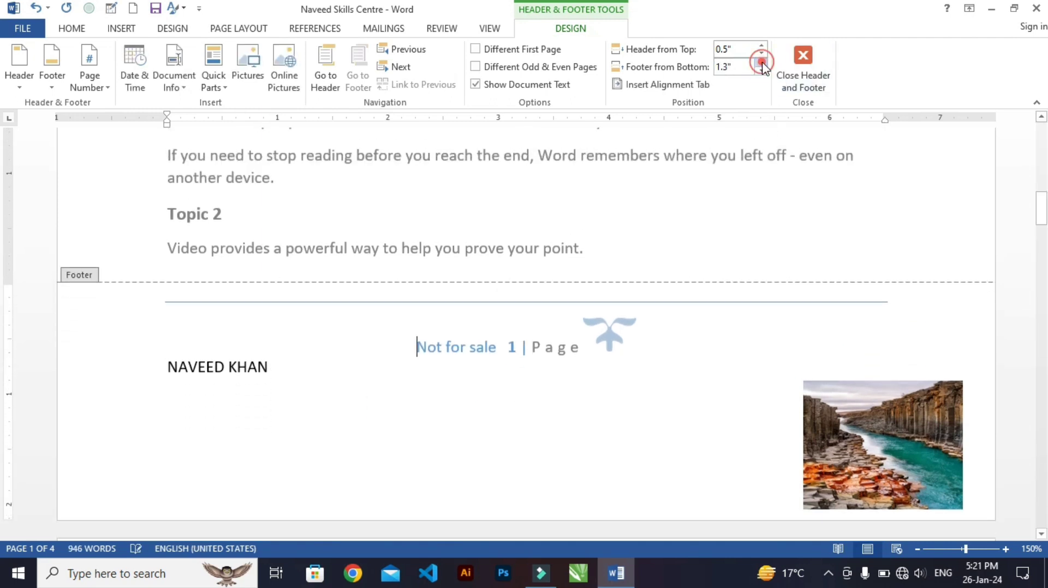
{"action": "left_click", "coordinate": [762, 63]}
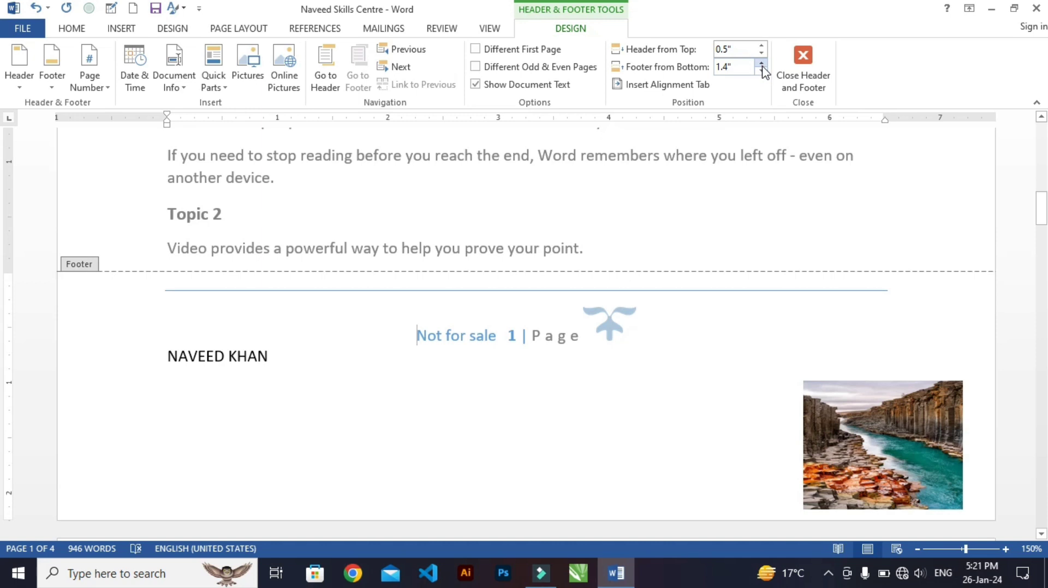
Set the footer's distance from the bottom of the page to 0.2"
{"action": "left_click", "coordinate": [762, 70]}
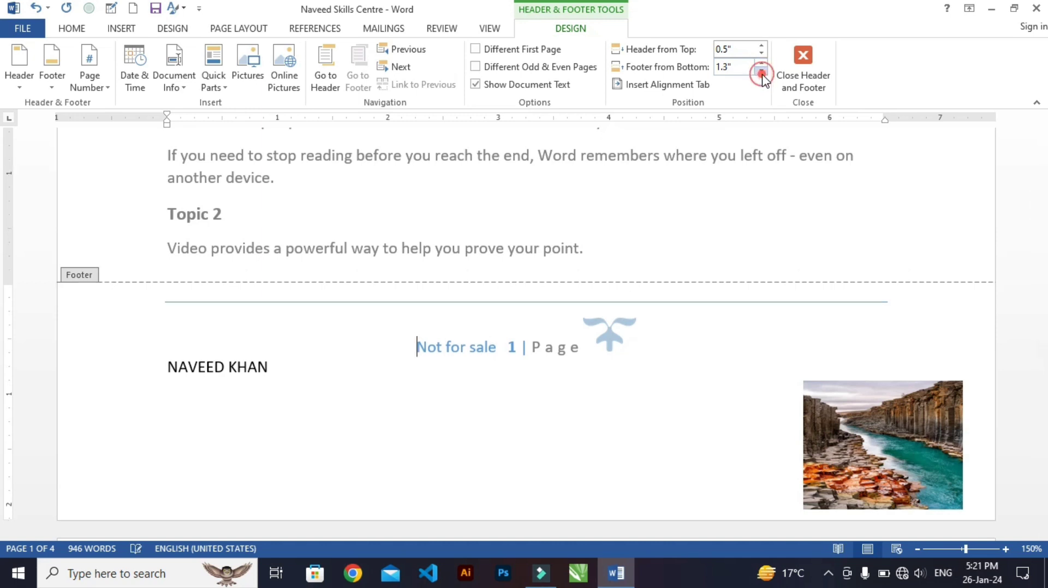
{"action": "left_click", "coordinate": [762, 70]}
{"action": "left_click", "coordinate": [762, 70]}
{"action": "left_click", "coordinate": [762, 70]}
{"action": "left_click", "coordinate": [761, 69]}
{"action": "left_click", "coordinate": [762, 70]}
{"action": "left_click", "coordinate": [761, 70]}
{"action": "left_click", "coordinate": [761, 70]}
{"action": "left_click", "coordinate": [761, 70]}
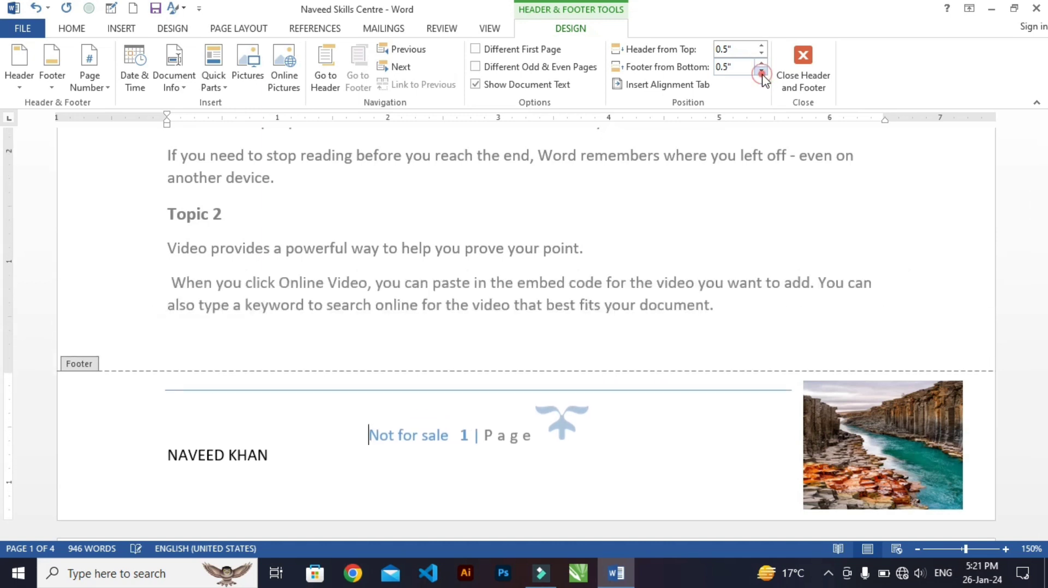
{"action": "left_click", "coordinate": [762, 70]}
{"action": "left_click", "coordinate": [761, 70]}
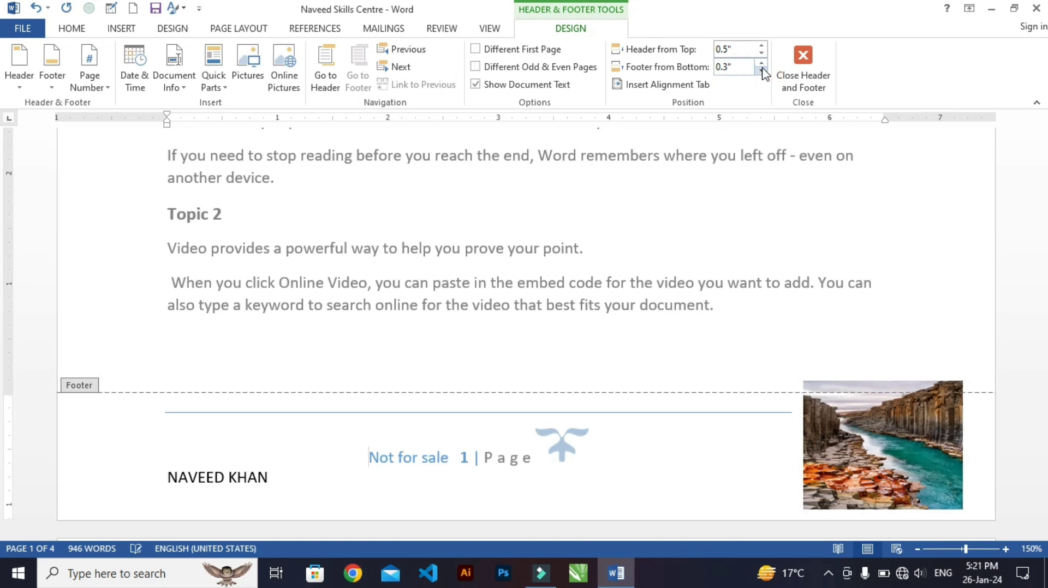
{"action": "left_click", "coordinate": [762, 70]}
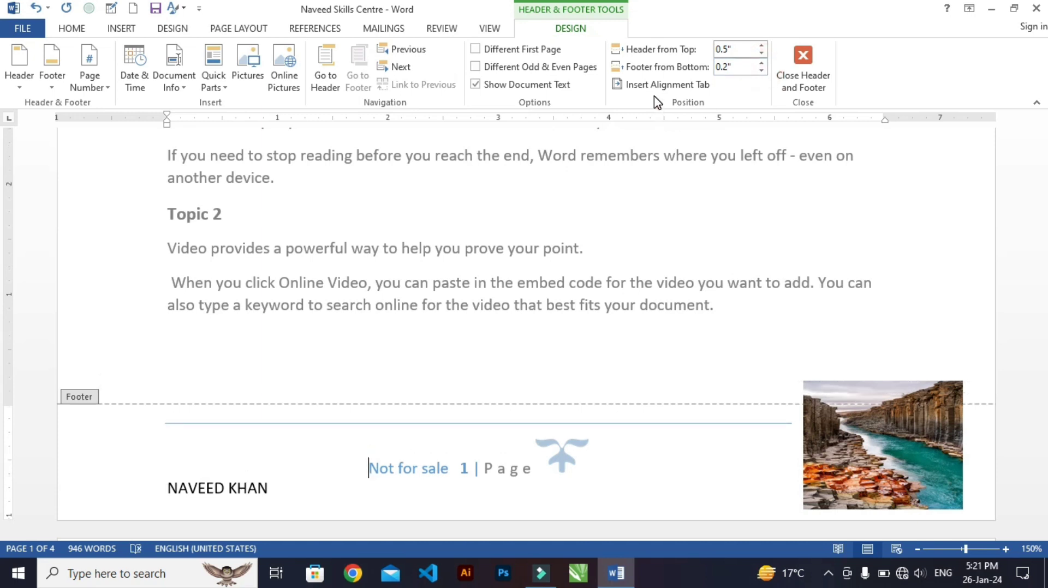
Insert a center alignment tab relative to the margin with dotted leader 2 before "Not for sale" in the footer, and undo it
{"action": "left_click", "coordinate": [679, 85]}
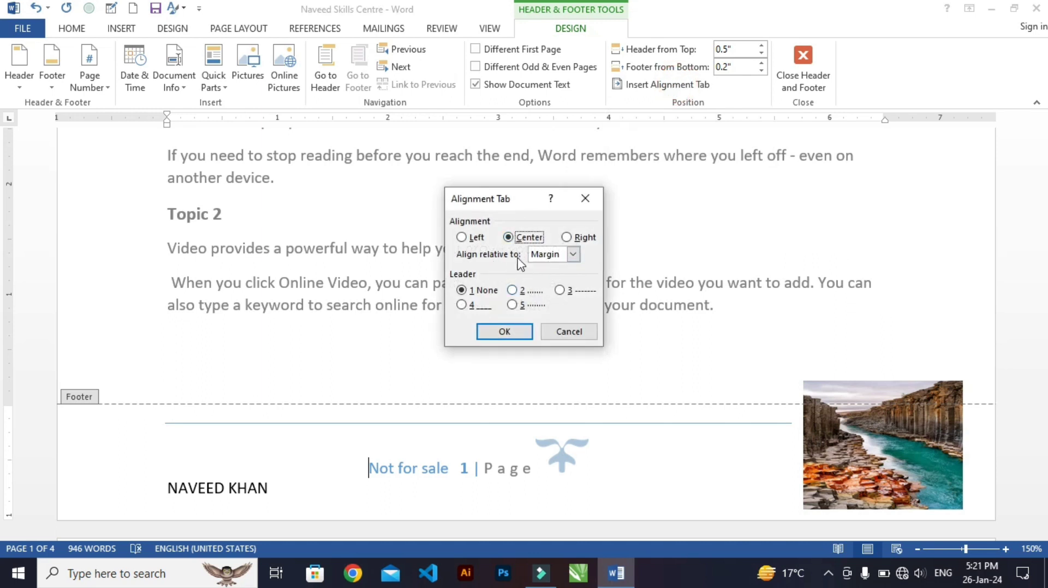
{"action": "left_click", "coordinate": [521, 293]}
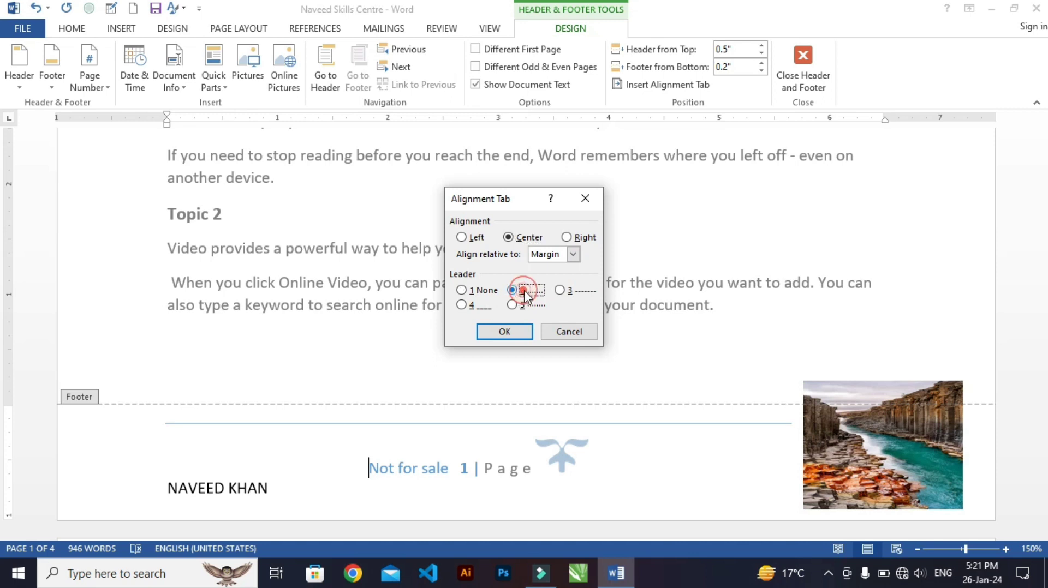
{"action": "left_click", "coordinate": [505, 332]}
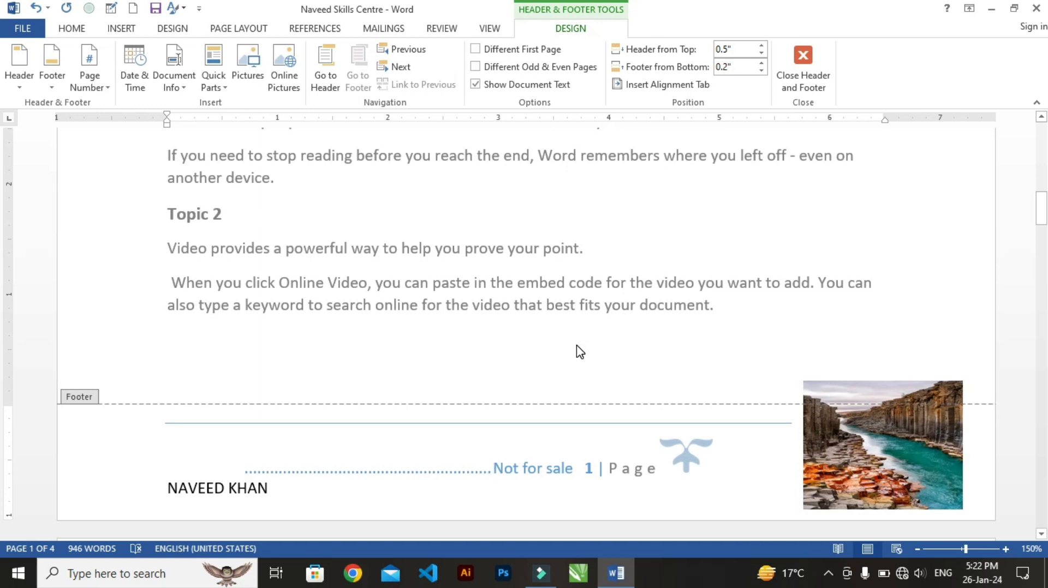
{"action": "key", "text": "ctrl+z"}
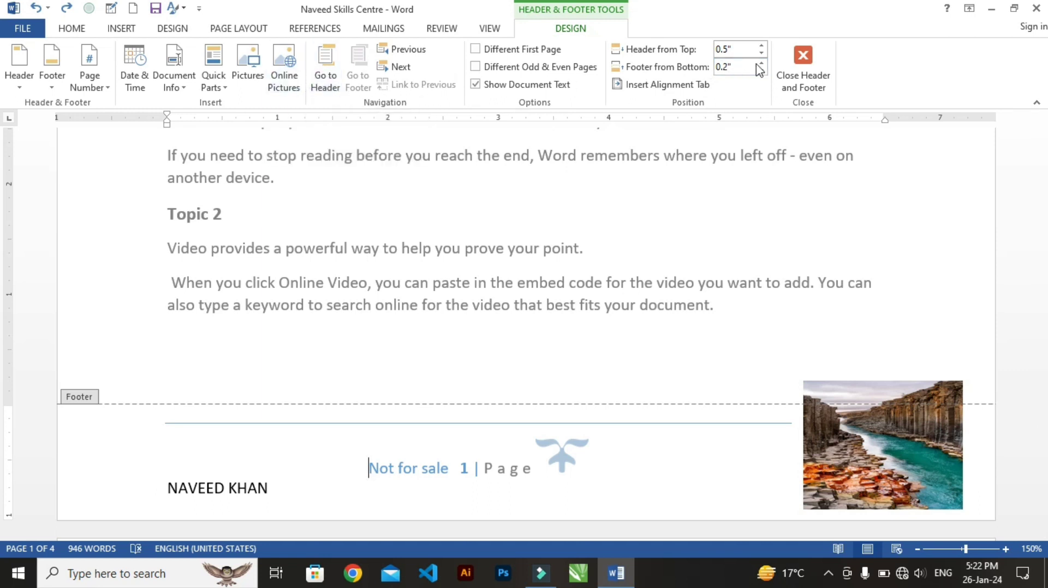
Close header and footer editing and review the finished header and footer across the first two pages
{"action": "left_click", "coordinate": [802, 87]}
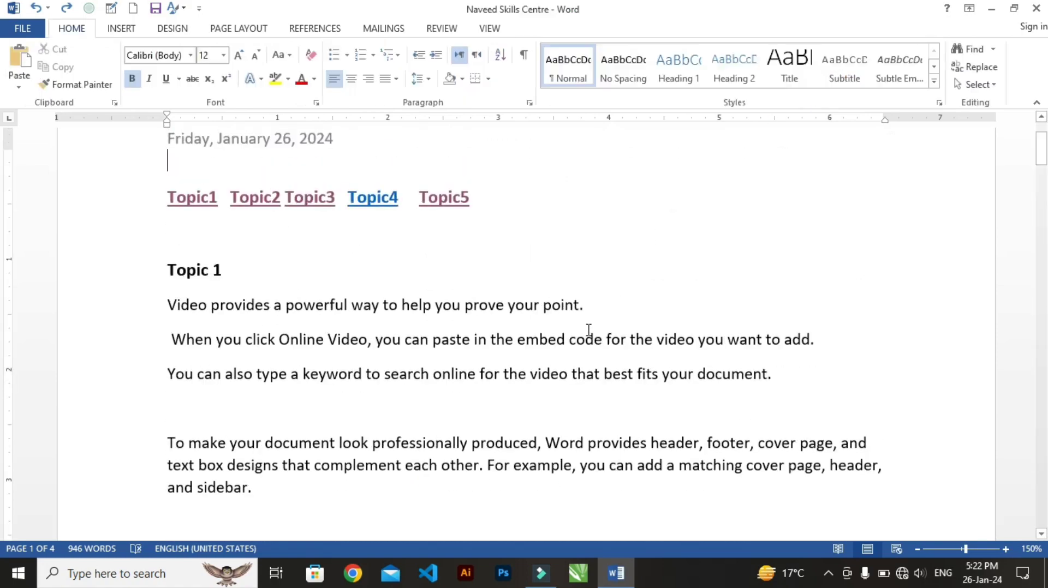
{"action": "scroll", "coordinate": [568, 348], "scroll_direction": "down", "scroll_amount": 6, "text": "ctrl"}
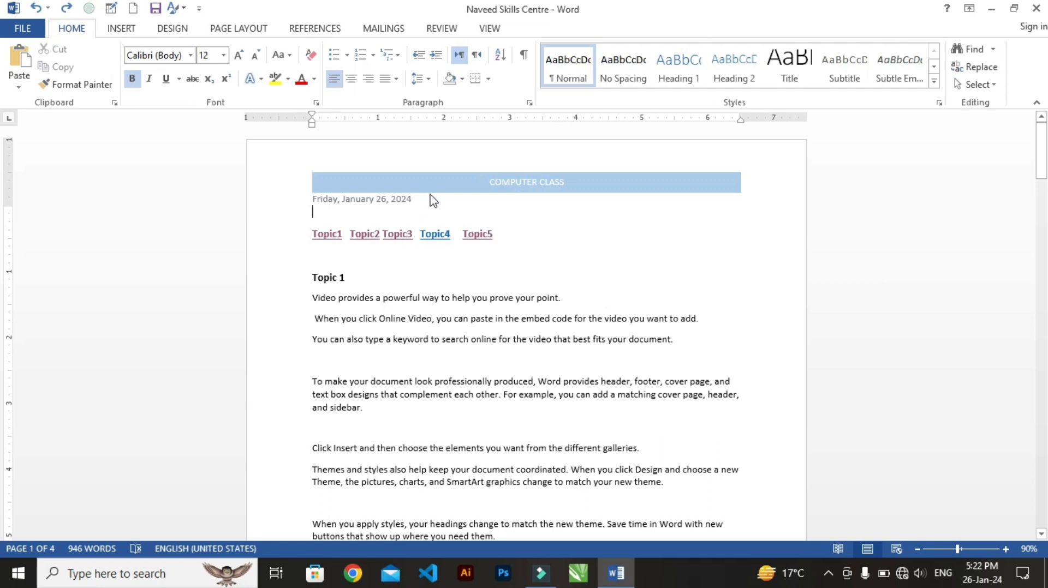
{"action": "scroll", "coordinate": [494, 209], "scroll_direction": "down", "scroll_amount": 5}
{"action": "scroll", "coordinate": [495, 209], "scroll_direction": "down", "scroll_amount": 2}
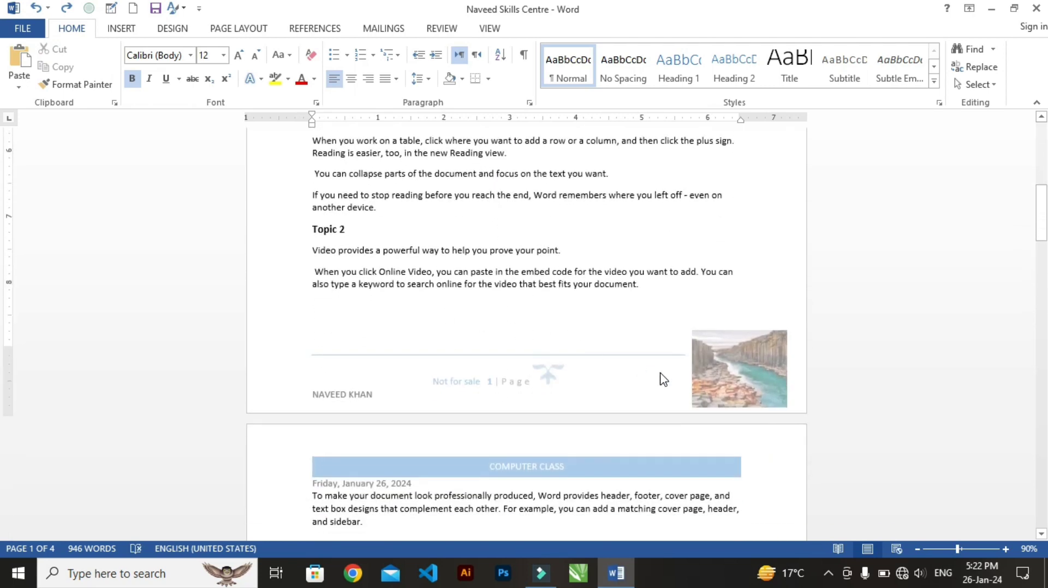
{"action": "scroll", "coordinate": [660, 375], "scroll_direction": "up", "scroll_amount": 5, "text": "ctrl"}
{"action": "scroll", "coordinate": [541, 268], "scroll_direction": "up", "scroll_amount": 5}
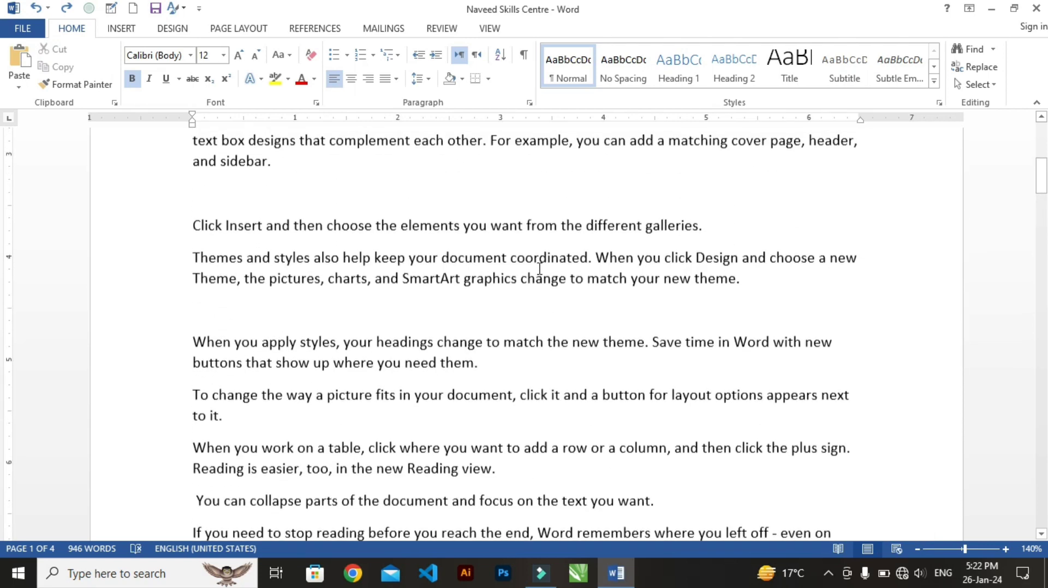